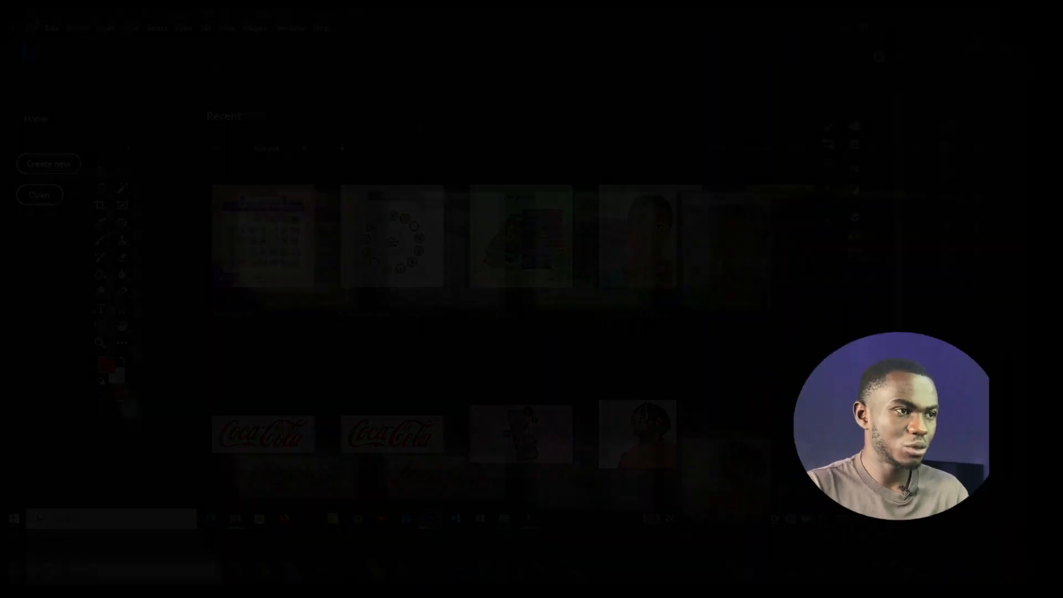
# Create a new portrait A4 document, 210 x 297 mm at 300 ppi in RGB Color with a white background.
pyautogui.click(31, 27)
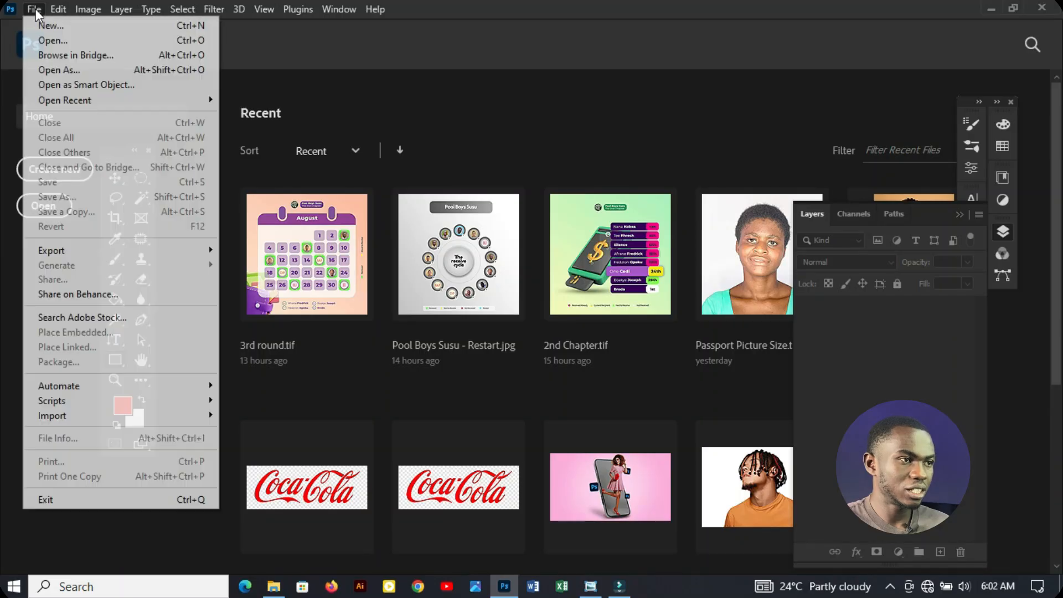
pyautogui.click(44, 26)
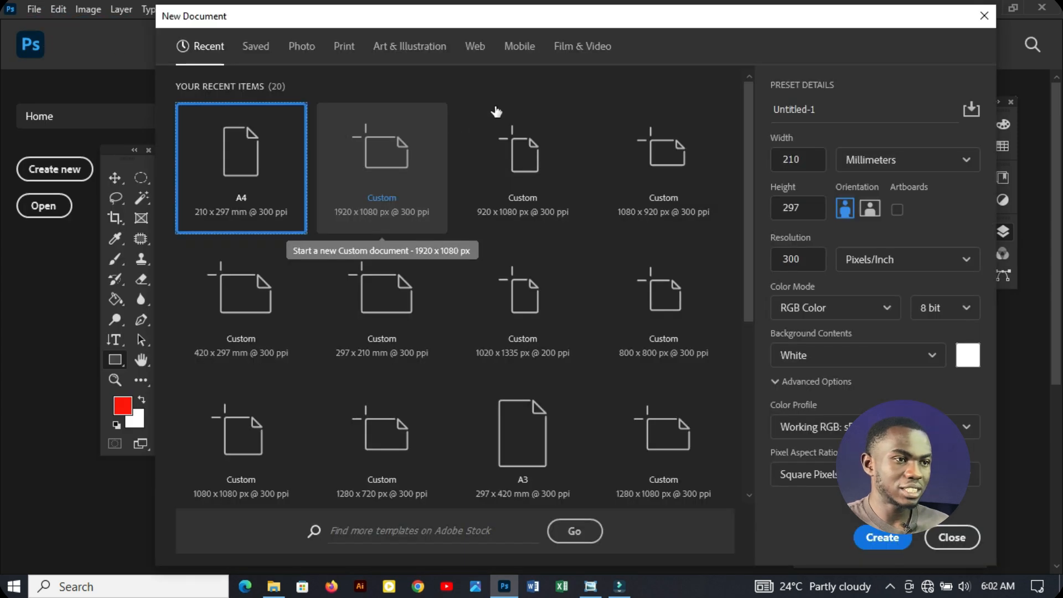
pyautogui.doubleClick(266, 188)
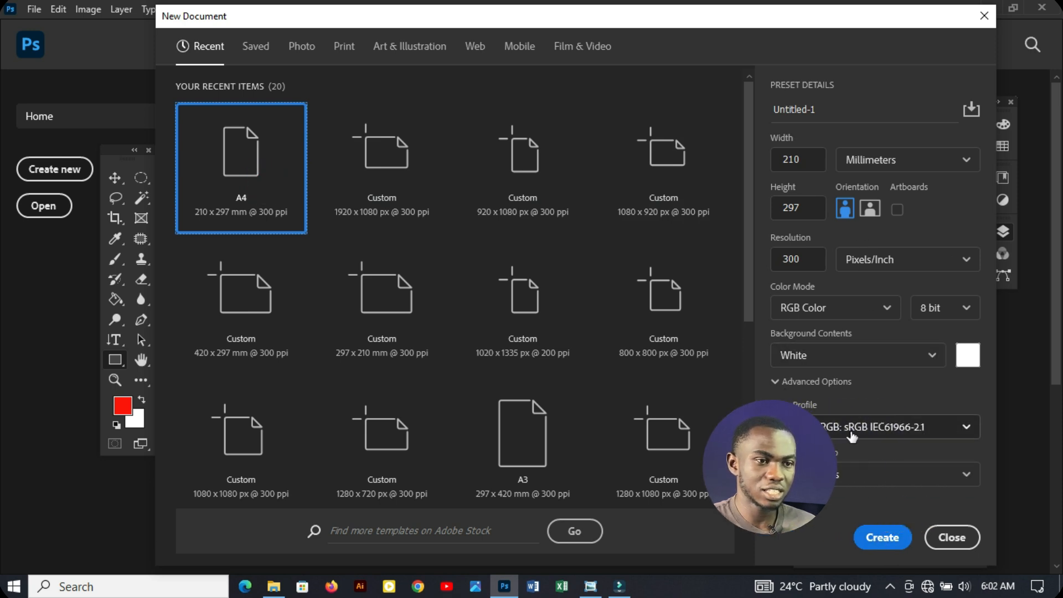
pyautogui.click(881, 534)
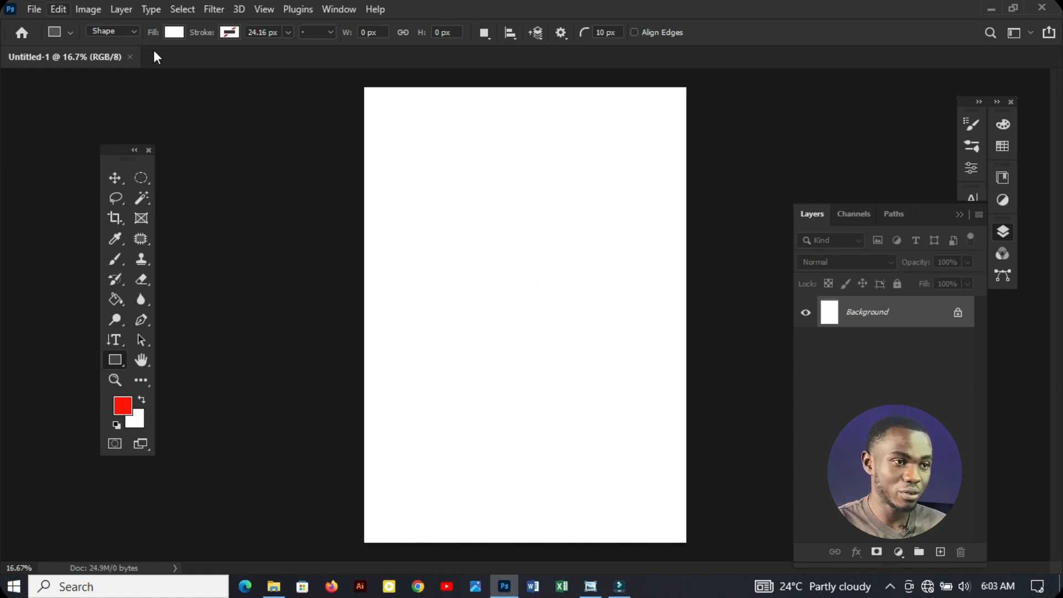
pyautogui.click(38, 9)
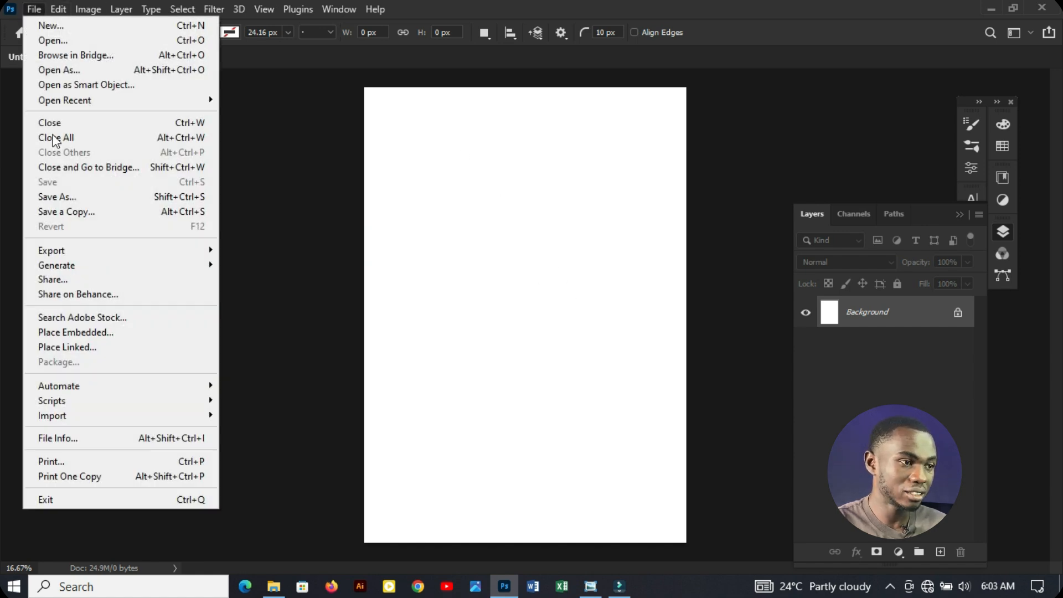
pyautogui.click(75, 331)
pyautogui.moveTo(119, 157); pyautogui.dragTo(119, 213)
pyautogui.click(86, 308)
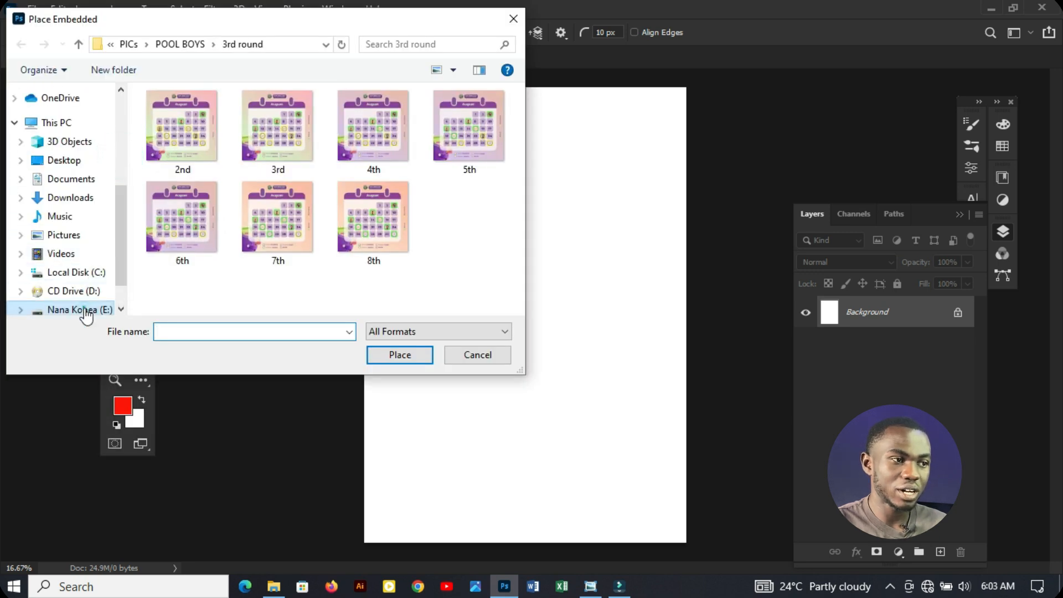
pyautogui.click(69, 197)
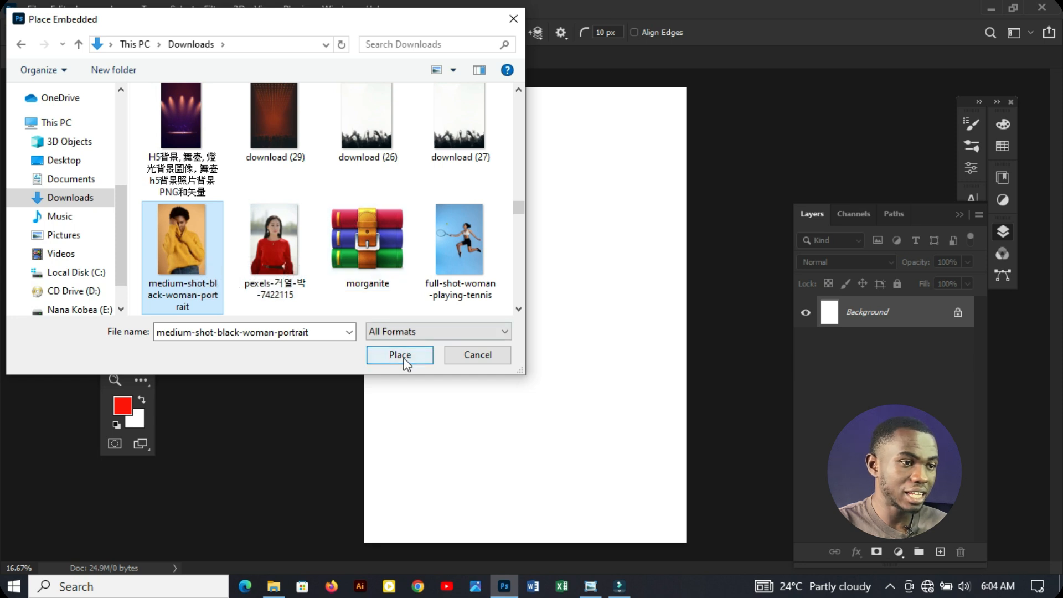
pyautogui.click(451, 363)
# Place the medium-shot-black-woman-portrait image from the Downloads folder and scale it to about 20.36% so it covers the page.
pyautogui.click(272, 588)
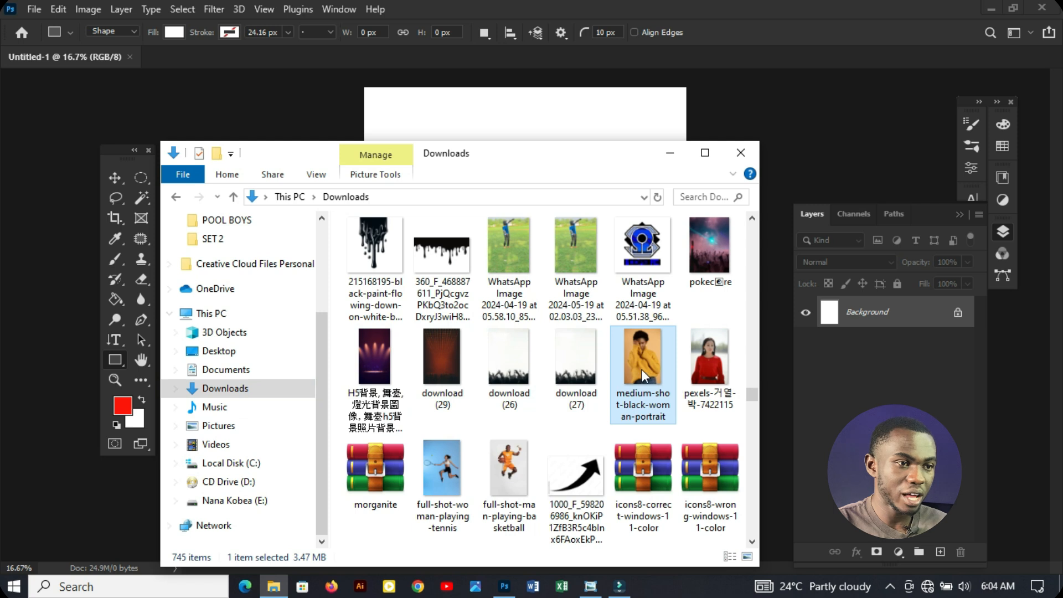
pyautogui.moveTo(634, 361); pyautogui.dragTo(394, 114)
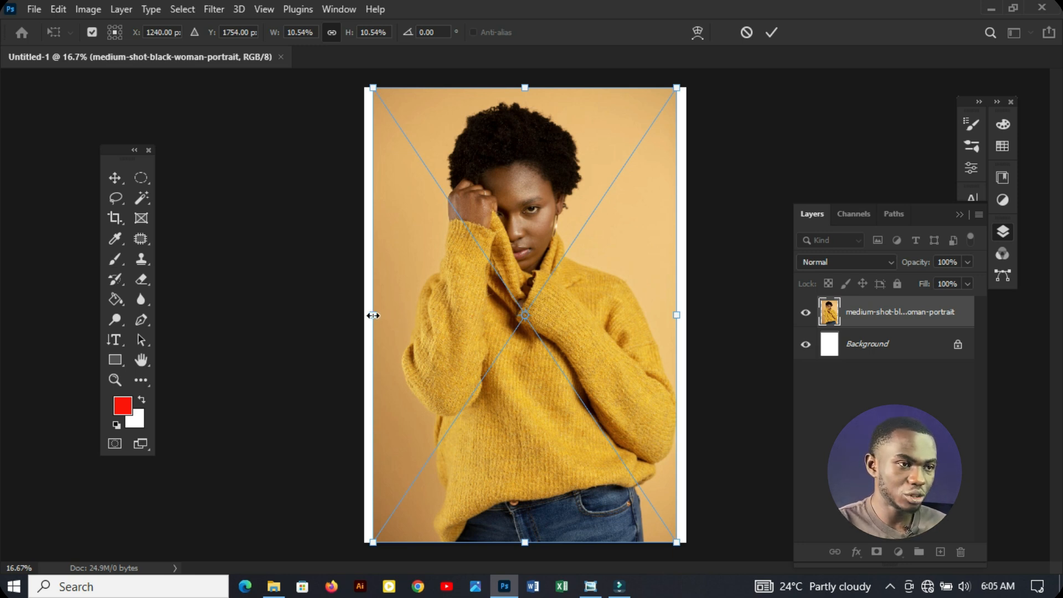
pyautogui.moveTo(373, 315); pyautogui.dragTo(260, 342)
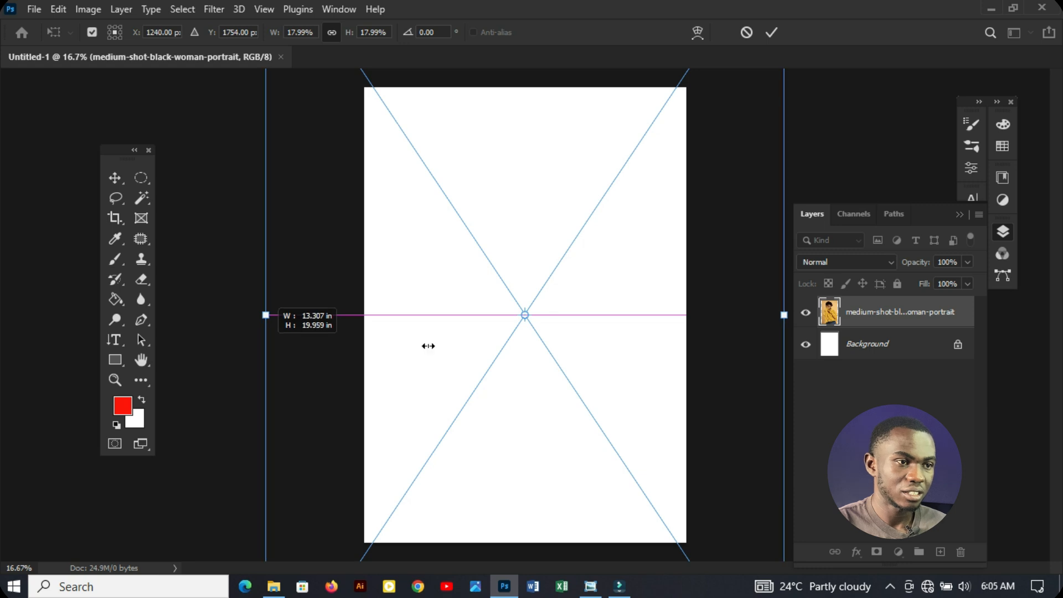
pyautogui.moveTo(430, 344); pyautogui.dragTo(490, 335)
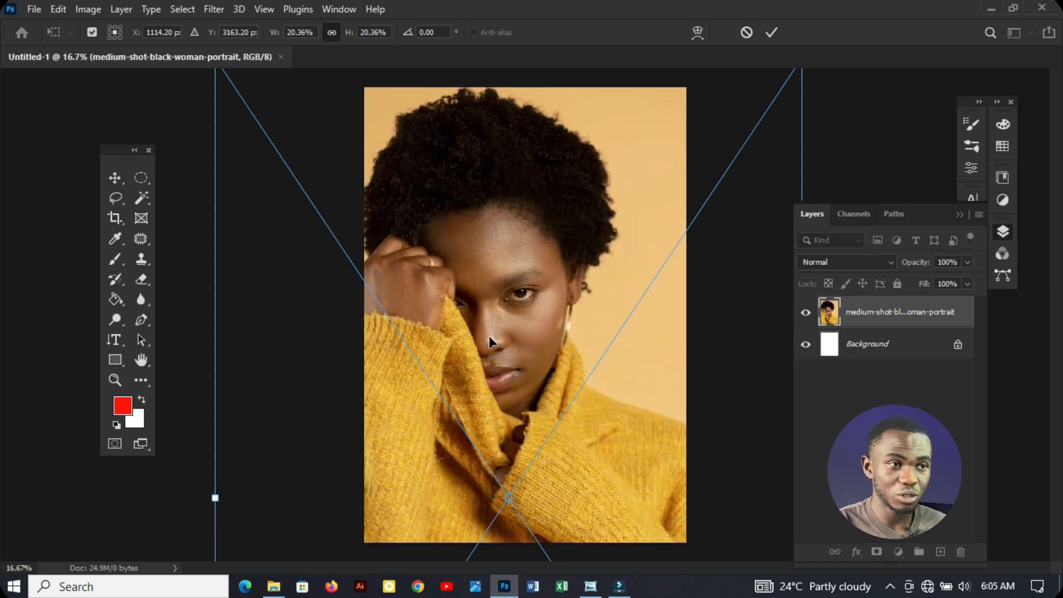
pyautogui.click(771, 33)
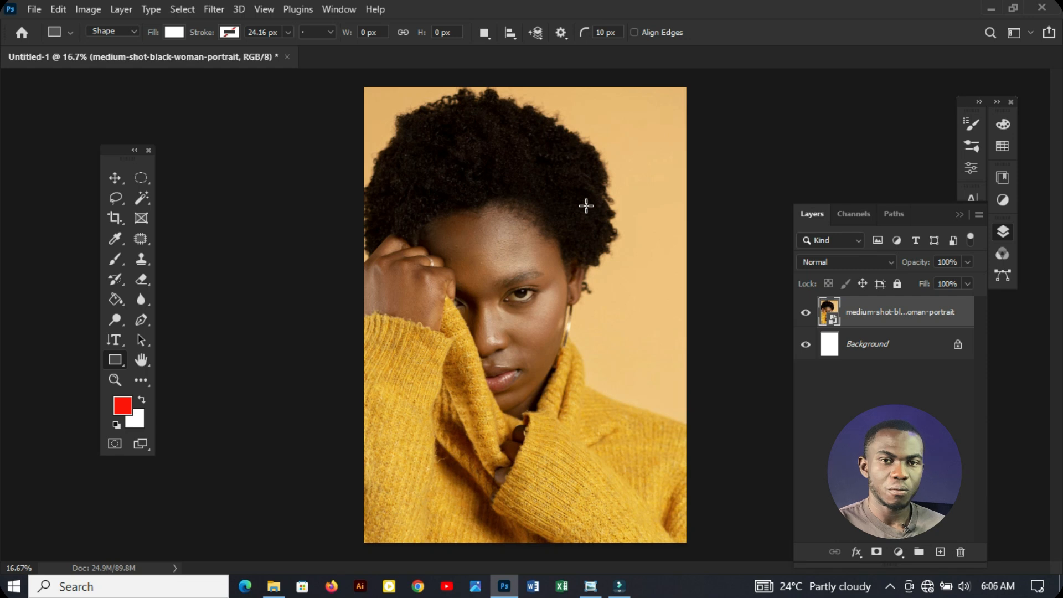
# Enlarge the portrait slightly more and reposition it so the face fills the middle of the page.
pyautogui.click(115, 178)
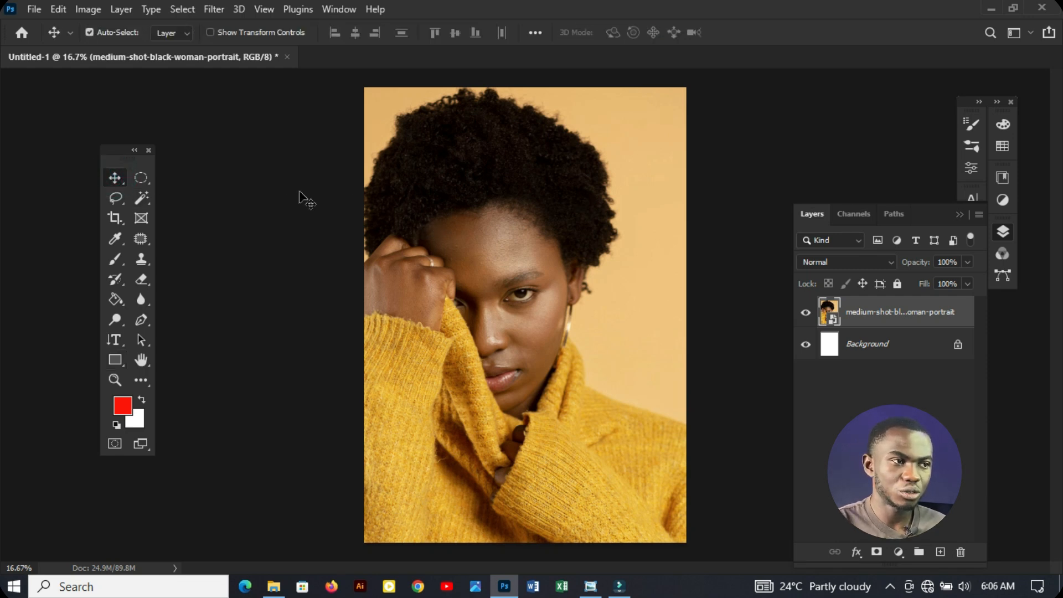
pyautogui.moveTo(490, 223)
pyautogui.mouseDown()
pyautogui.moveTo(524, 205)
pyautogui.moveTo(537, 220)
pyautogui.moveTo(500, 225)
pyautogui.moveTo(509, 214)
pyautogui.mouseUp()
pyautogui.hotkey('ctrl', 't')
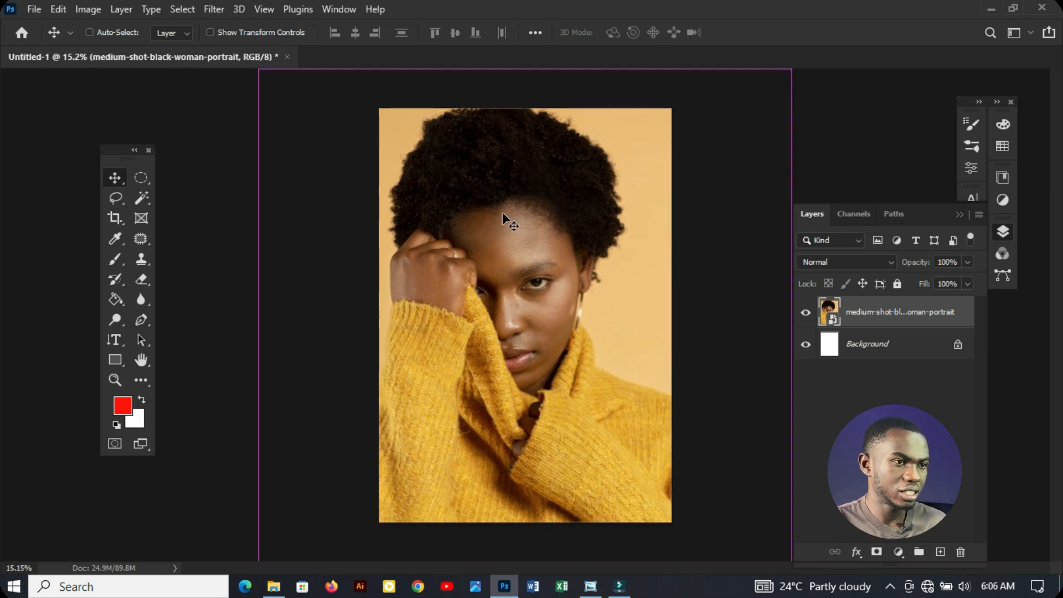
pyautogui.moveTo(259, 469); pyautogui.dragTo(218, 468)
pyautogui.click(772, 32)
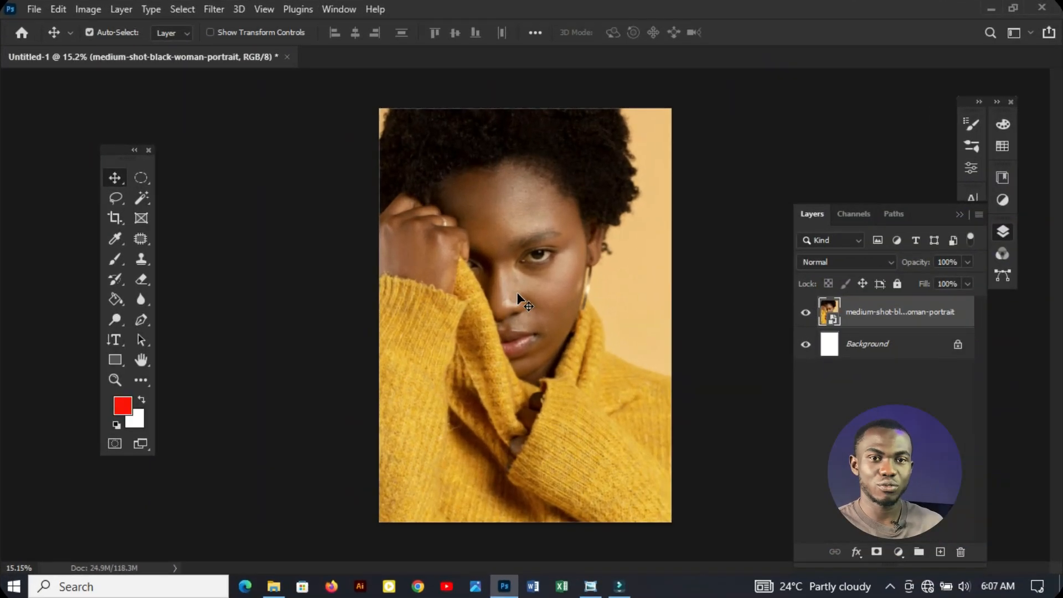
pyautogui.hotkey('ctrl', '+')
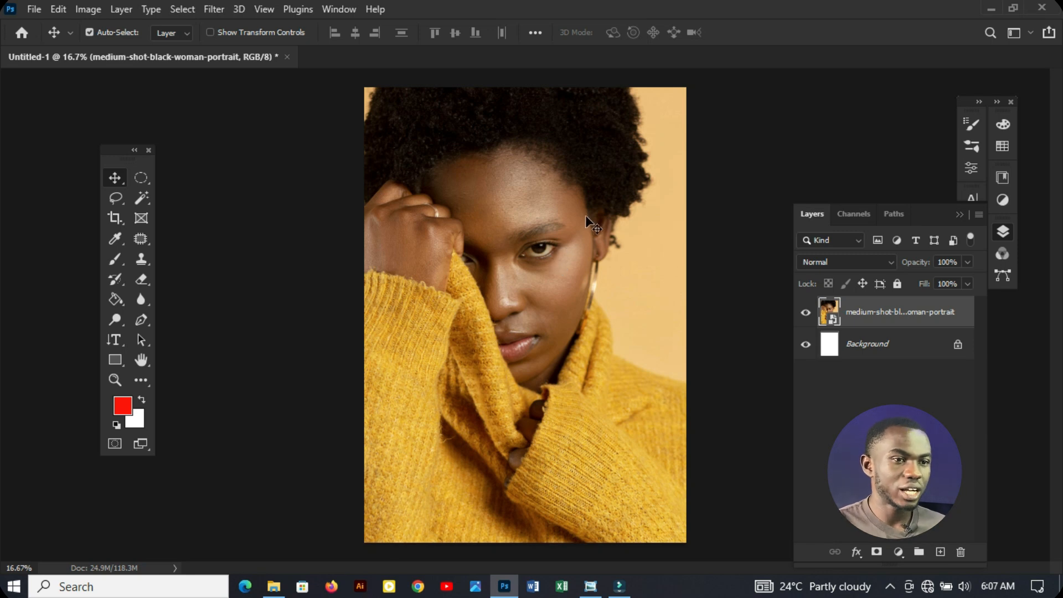
pyautogui.moveTo(537, 244)
pyautogui.mouseDown()
pyautogui.moveTo(528, 220)
pyautogui.moveTo(526, 245)
pyautogui.mouseUp()
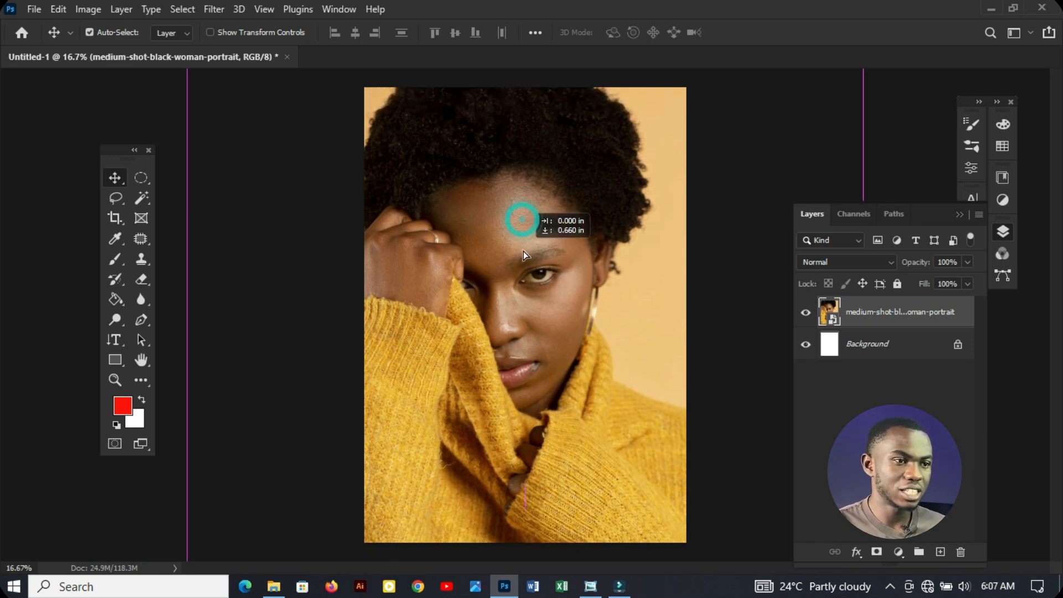
# Draw a white rectangle without stroke, about 1475 x 3694 px, over the right part of the page from beside the visible eye.
pyautogui.click(116, 360)
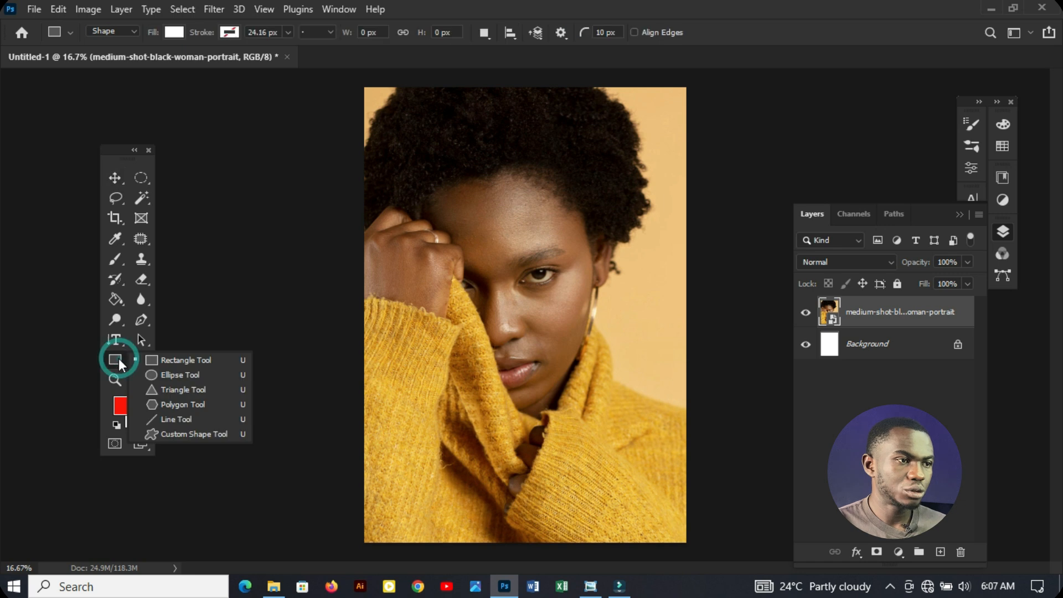
pyautogui.click(174, 32)
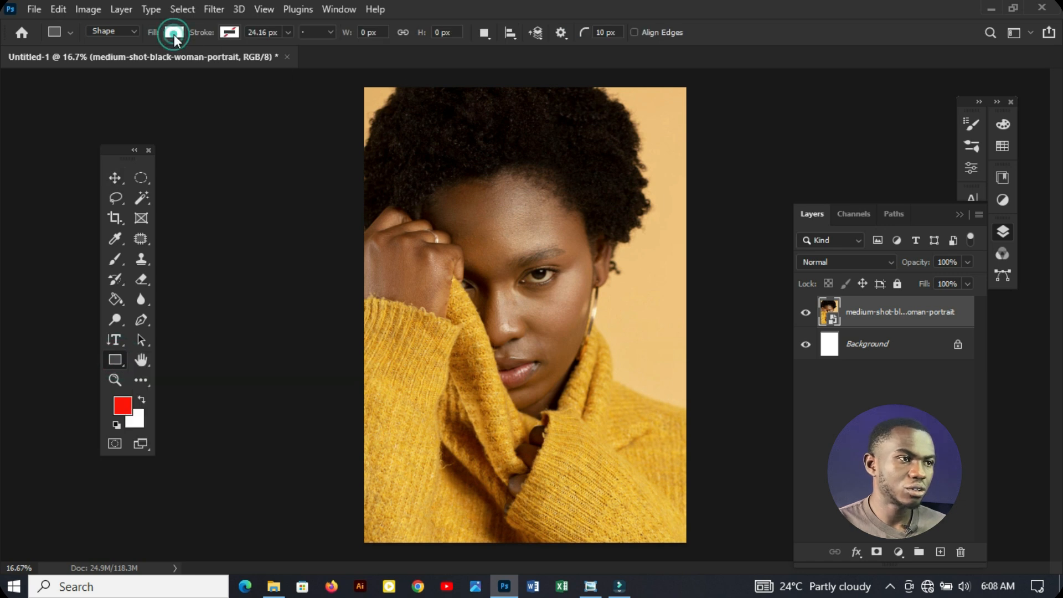
pyautogui.click(92, 114)
pyautogui.click(236, 34)
pyautogui.click(234, 33)
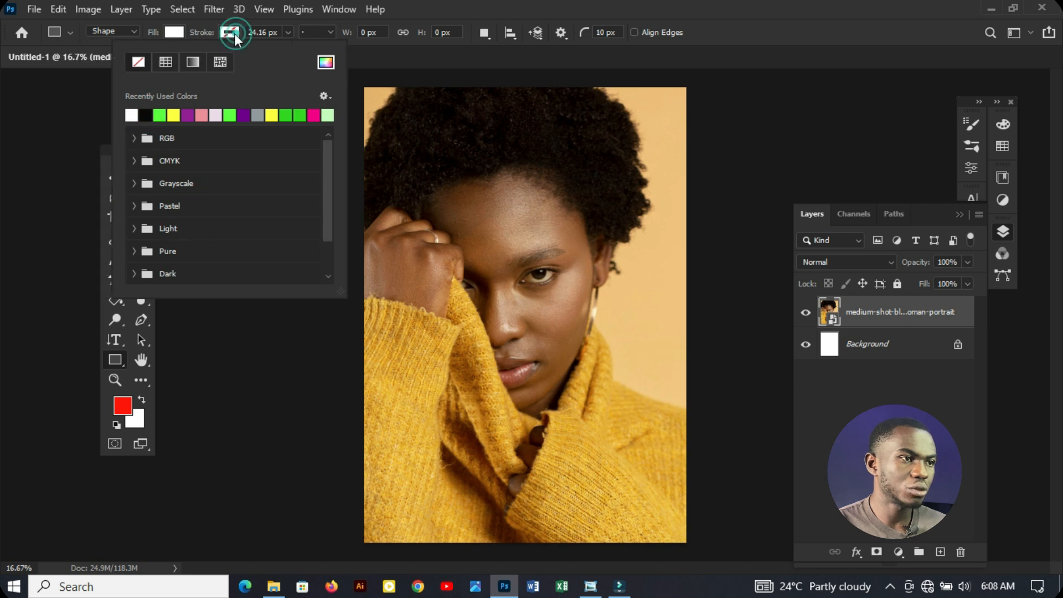
pyautogui.click(139, 62)
pyautogui.click(565, 74)
pyautogui.moveTo(563, 73)
pyautogui.mouseDown()
pyautogui.moveTo(631, 219)
pyautogui.moveTo(754, 552)
pyautogui.mouseUp()
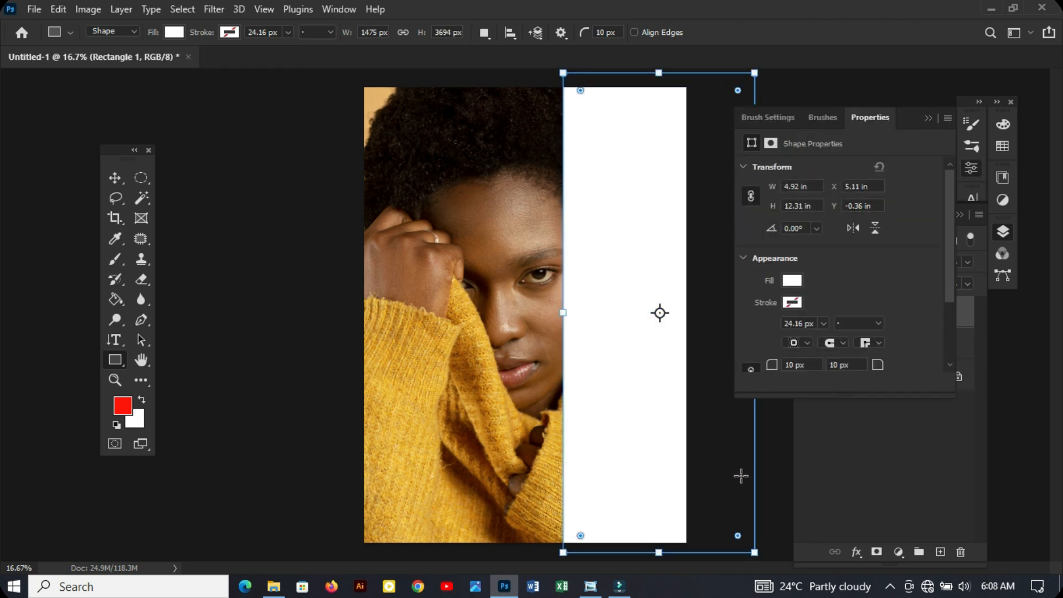
pyautogui.click(928, 118)
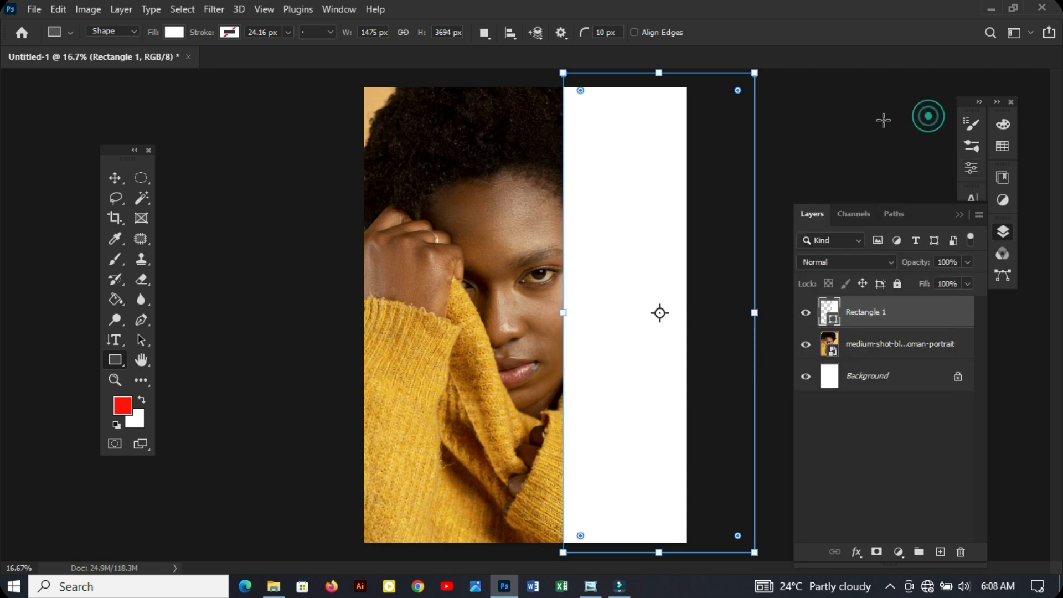
pyautogui.click(905, 316)
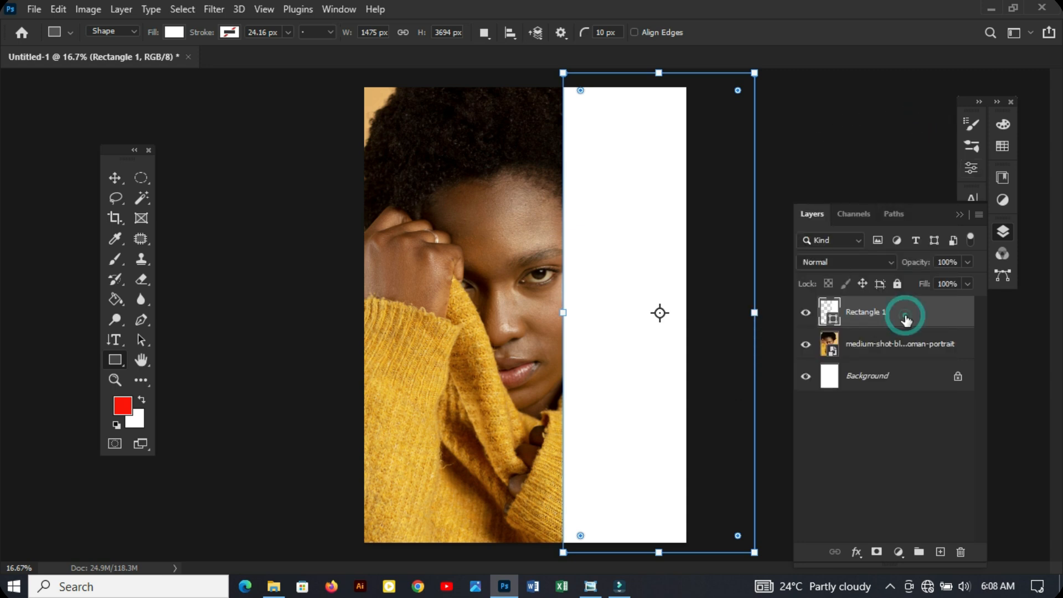
pyautogui.press('Return')
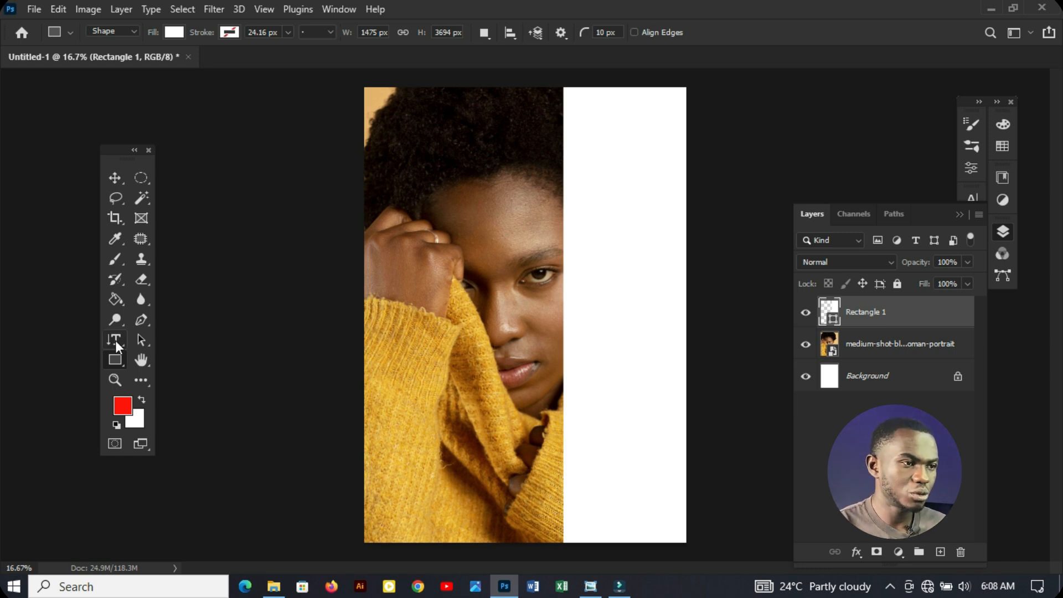
# Add the horizontal text HOPE in black 202 pt Source Sans Pro Regular across the upper face.
pyautogui.moveTo(118, 346); pyautogui.dragTo(171, 340)
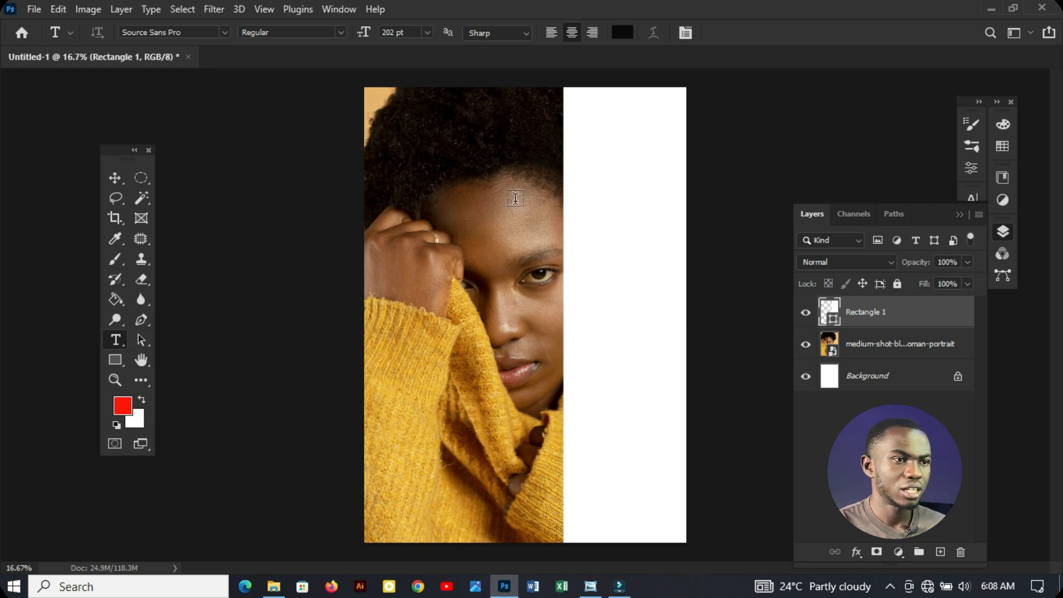
pyautogui.click(621, 33)
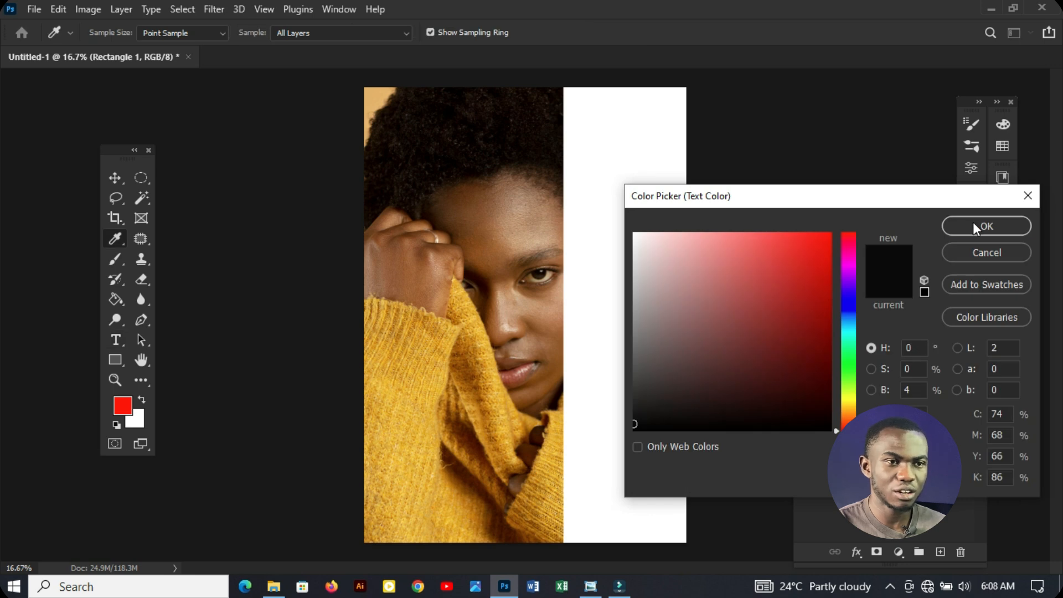
pyautogui.click(987, 226)
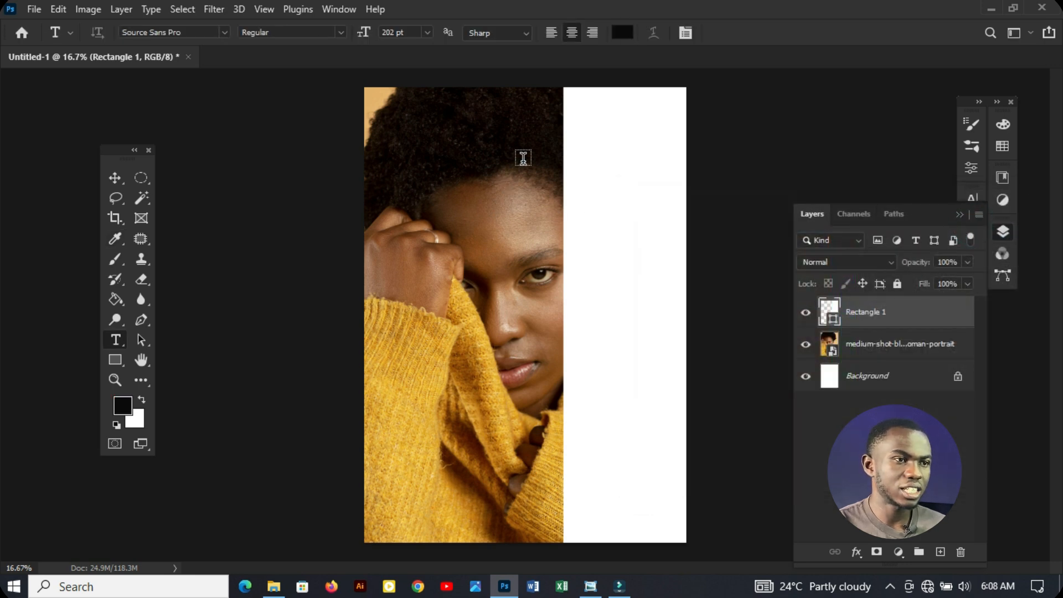
pyautogui.click(523, 159)
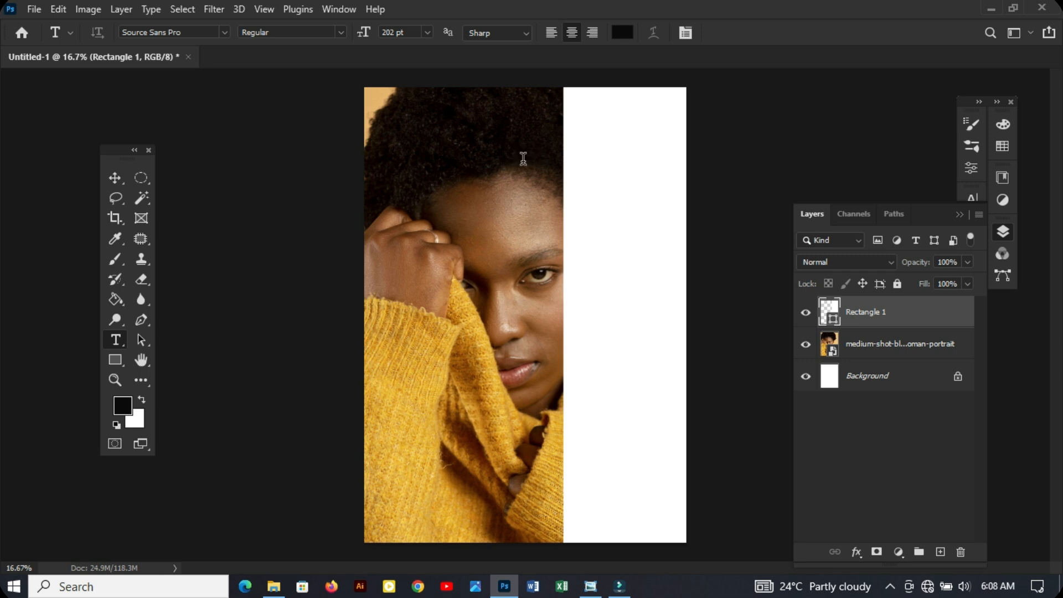
pyautogui.moveTo(510, 254); pyautogui.dragTo(524, 319)
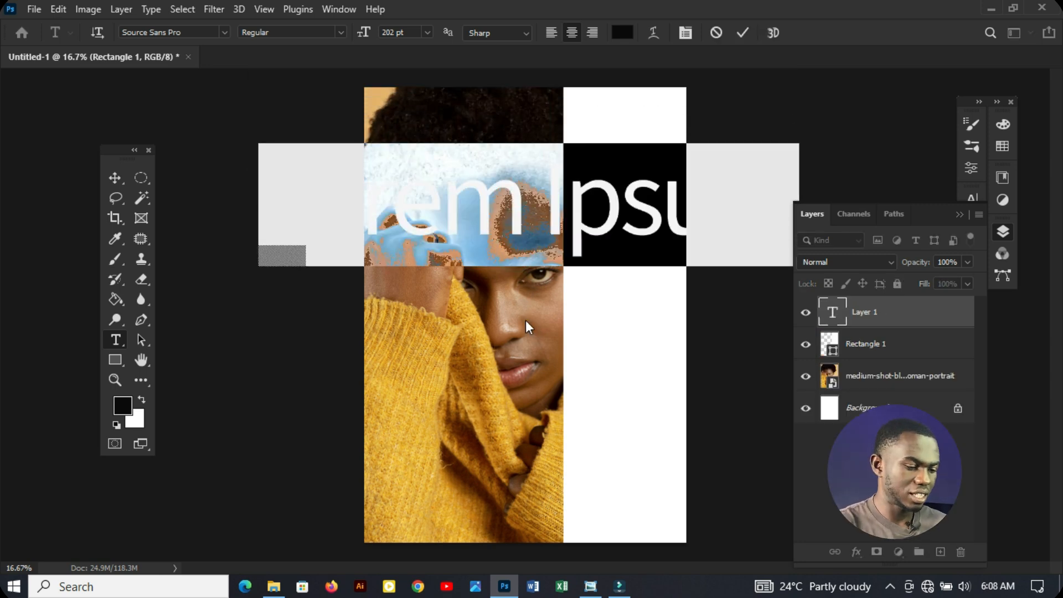
pyautogui.write('HOPE')
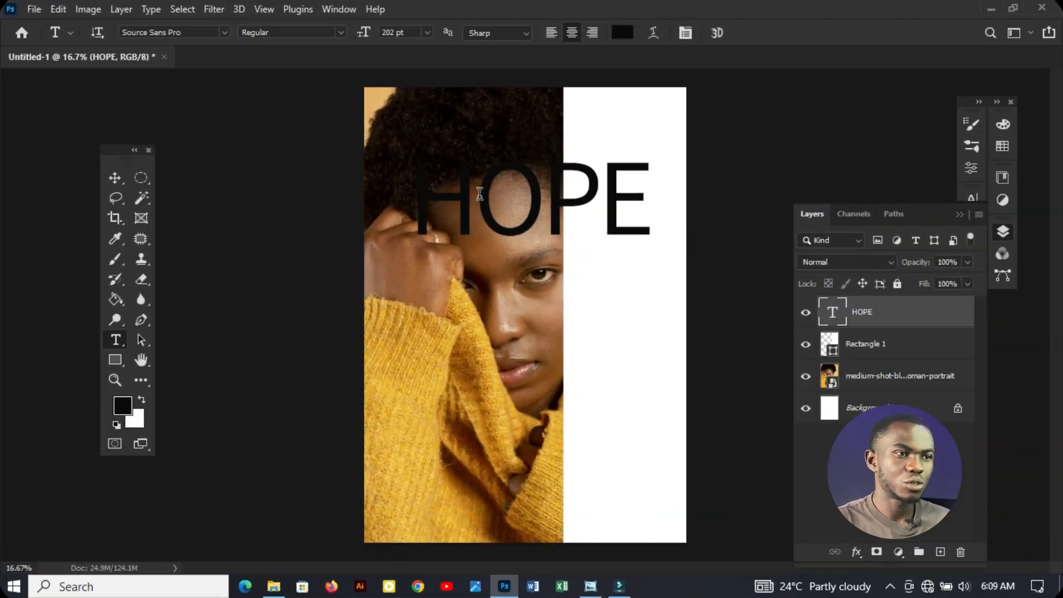
# Break the word HOPE into one letter per line so it stacks vertically.
pyautogui.click(410, 185)
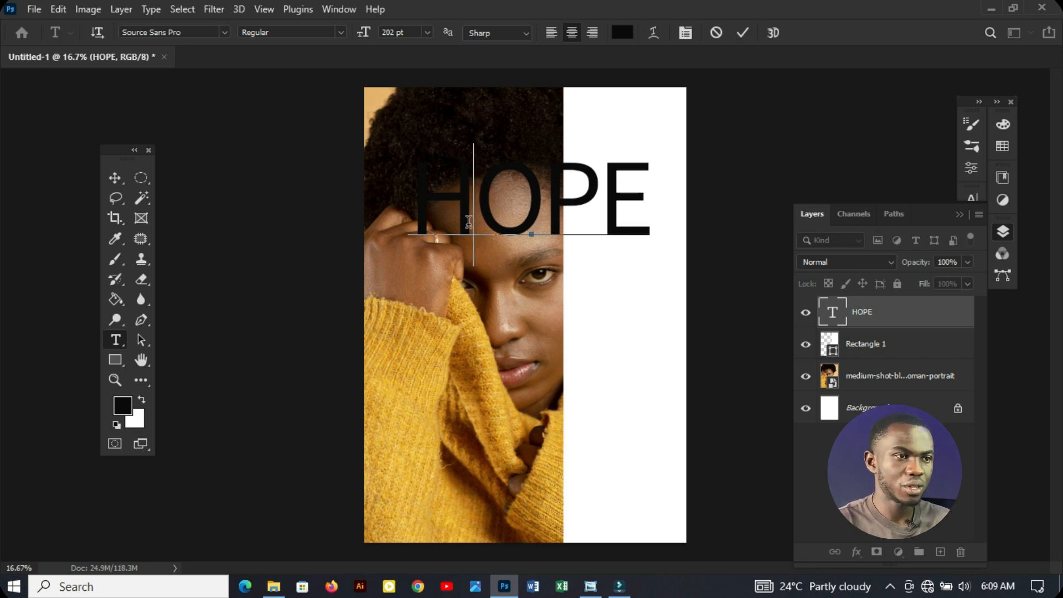
pyautogui.press('Return')
pyautogui.click(497, 343)
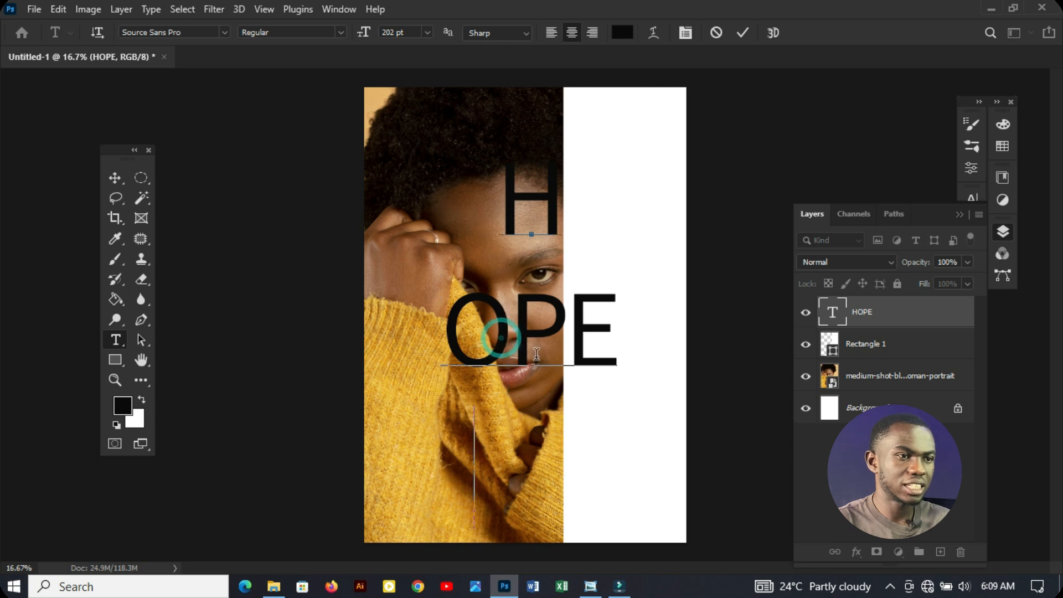
pyautogui.press('Return')
pyautogui.press('Return')
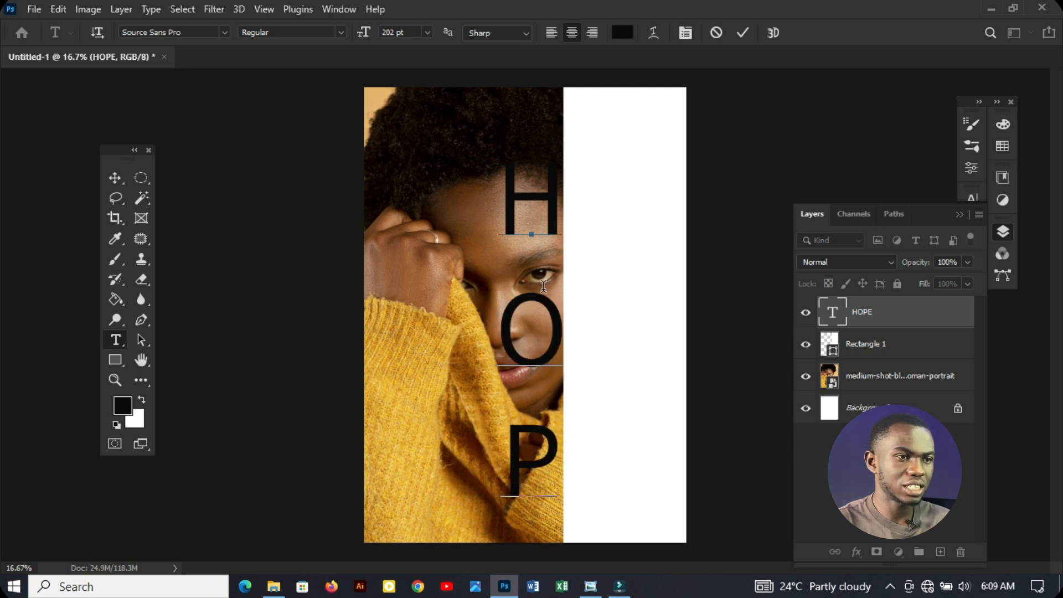
# Scale the stacked HOPE text down to about 144 pt and place it on the white panel beside the portrait.
pyautogui.hotkey('ctrl', '-')
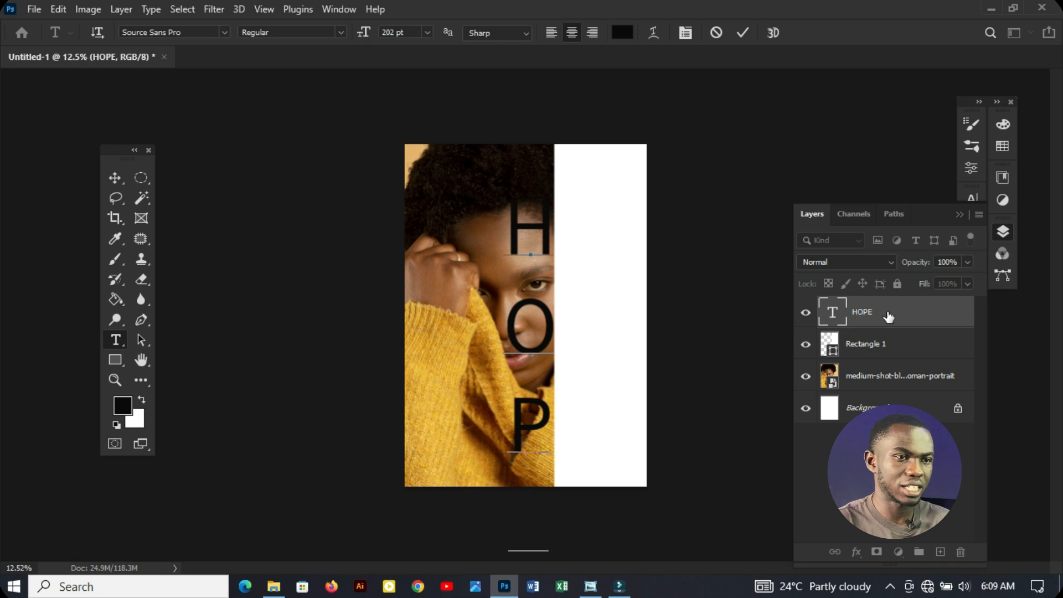
pyautogui.click(886, 311)
pyautogui.hotkey('ctrl', 't')
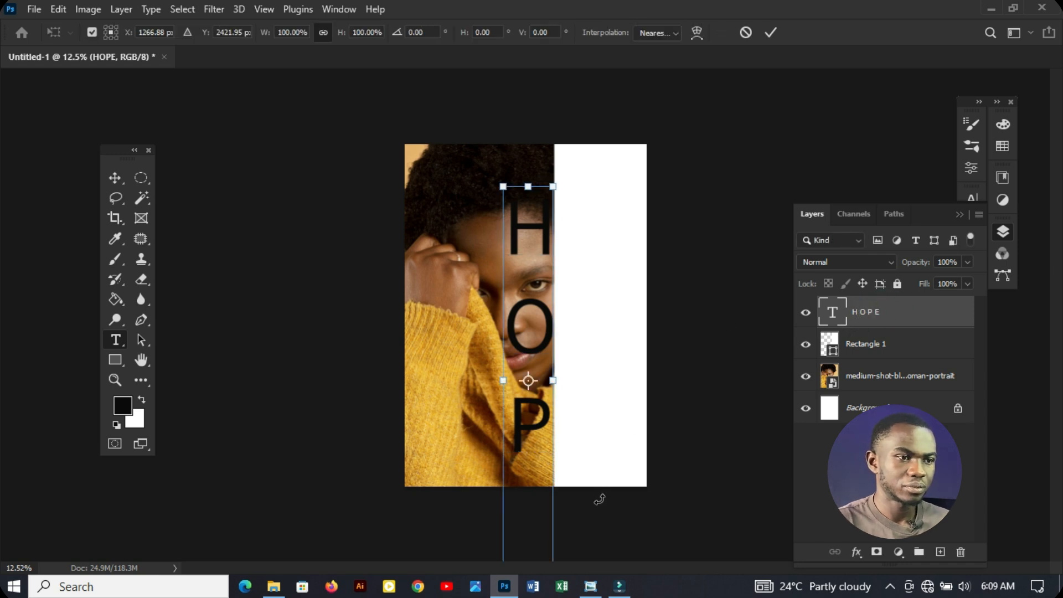
pyautogui.moveTo(552, 186); pyautogui.dragTo(538, 298)
pyautogui.moveTo(520, 336); pyautogui.dragTo(578, 223)
pyautogui.scroll(2, 578, 280)
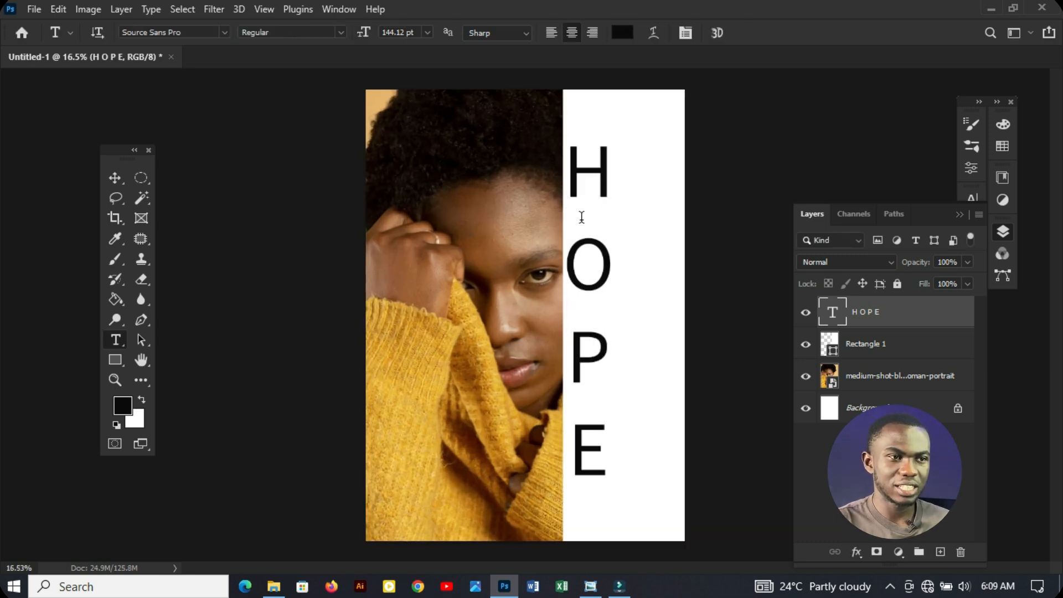
# Hide the stacked text layer and add HOPE in black 202 pt Source Sans Pro Regular with the Vertical Type tool on the white panel.
pyautogui.click(805, 312)
pyautogui.rightClick(115, 338)
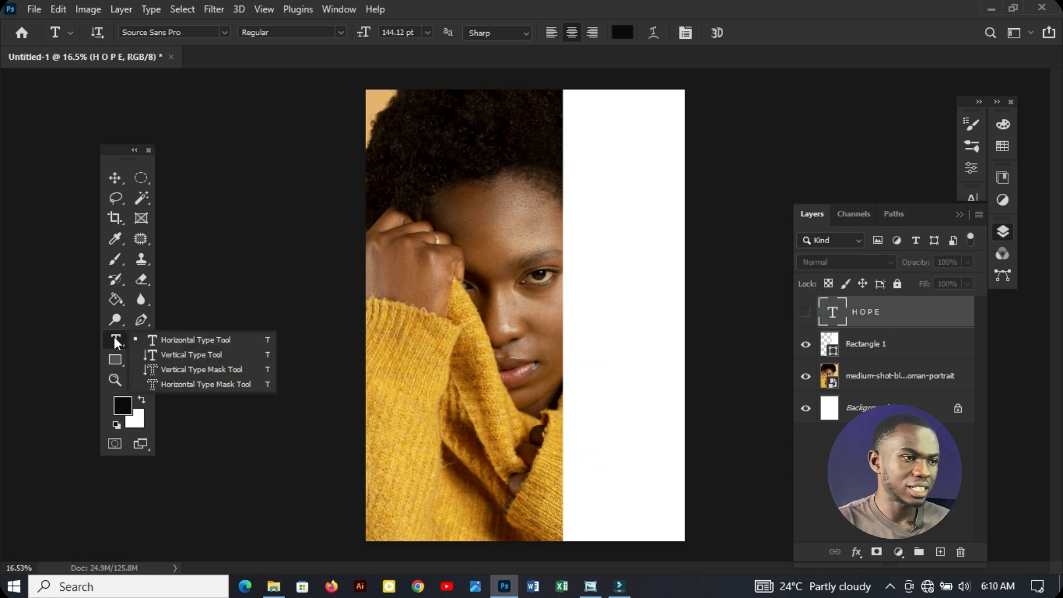
pyautogui.click(177, 354)
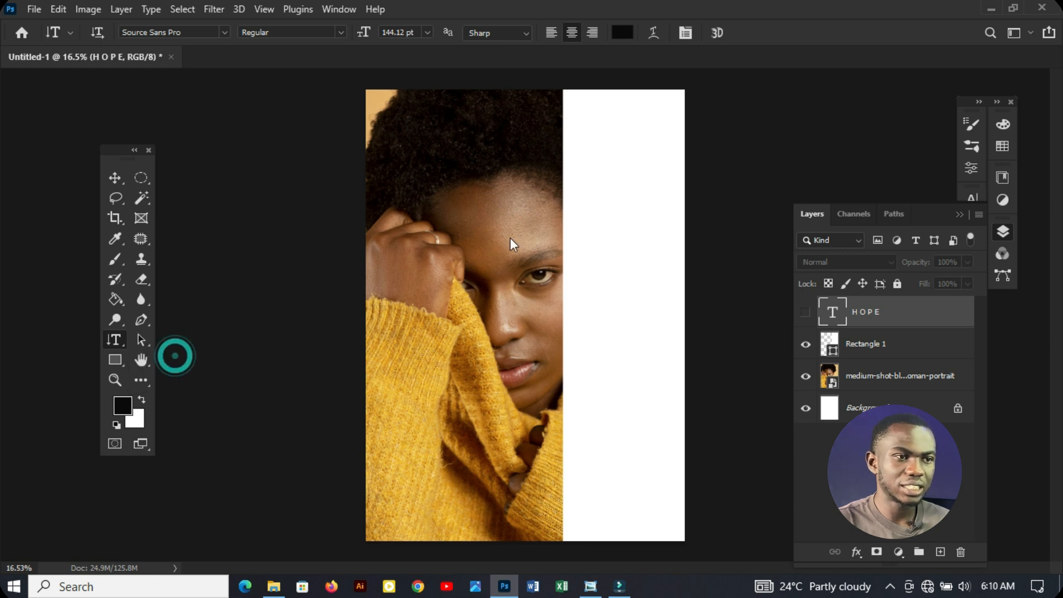
pyautogui.click(625, 161)
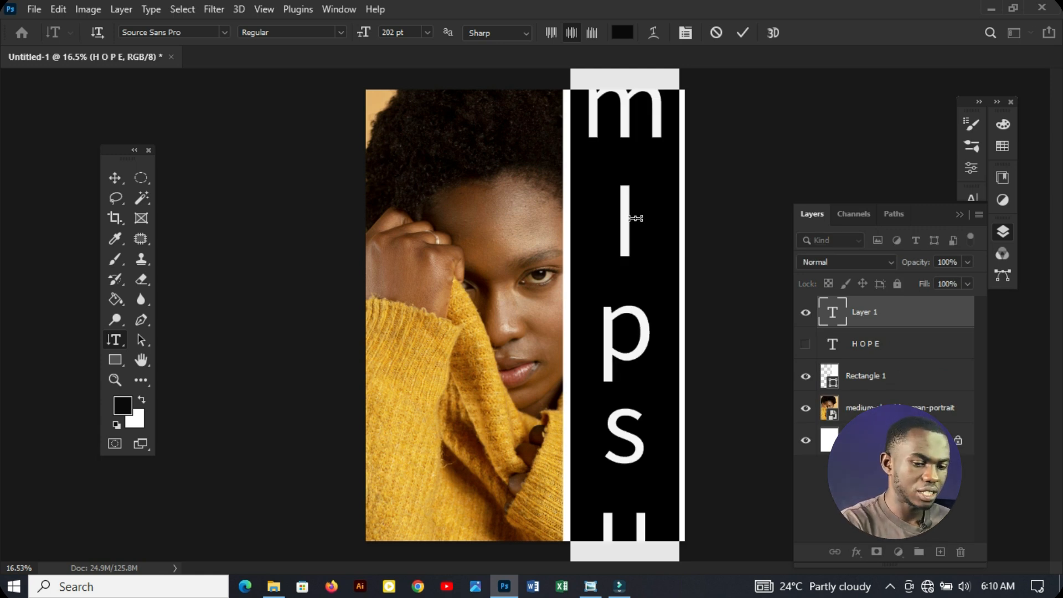
pyautogui.click(635, 218)
pyautogui.hotkey('ctrl', 'a')
pyautogui.write('HOPE')
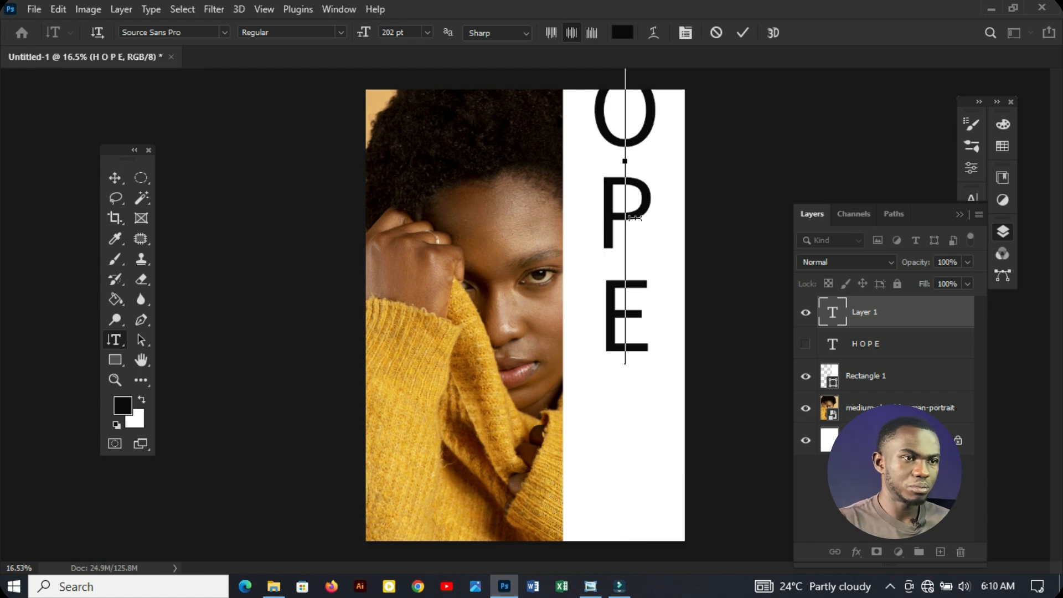
pyautogui.click(895, 315)
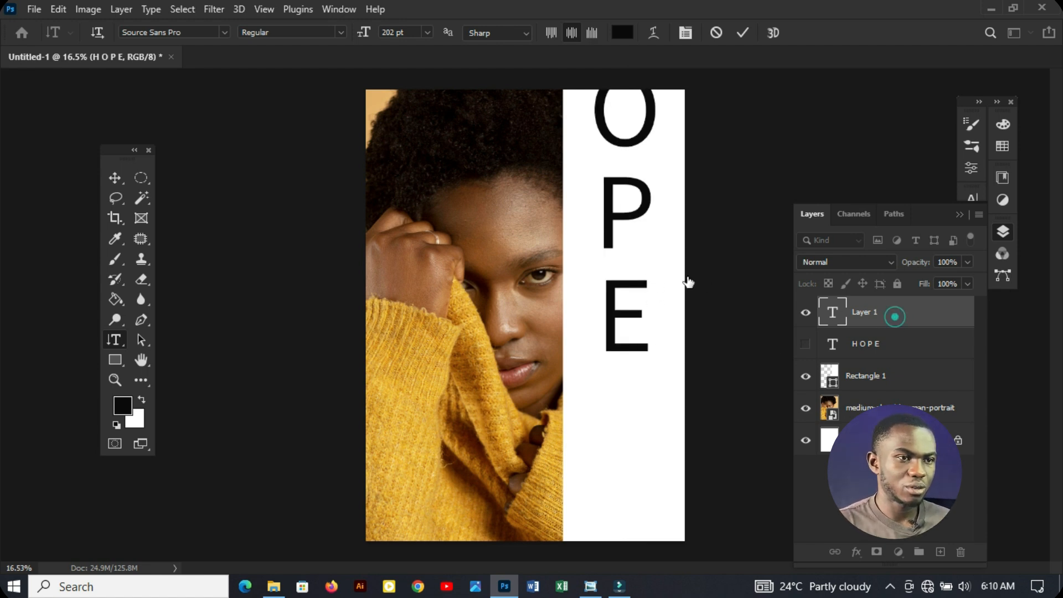
# Move the vertical HOPE text down until all four letters fit on the white panel, and delete the hidden stacked text layer.
pyautogui.click(121, 178)
pyautogui.moveTo(620, 186); pyautogui.dragTo(620, 341)
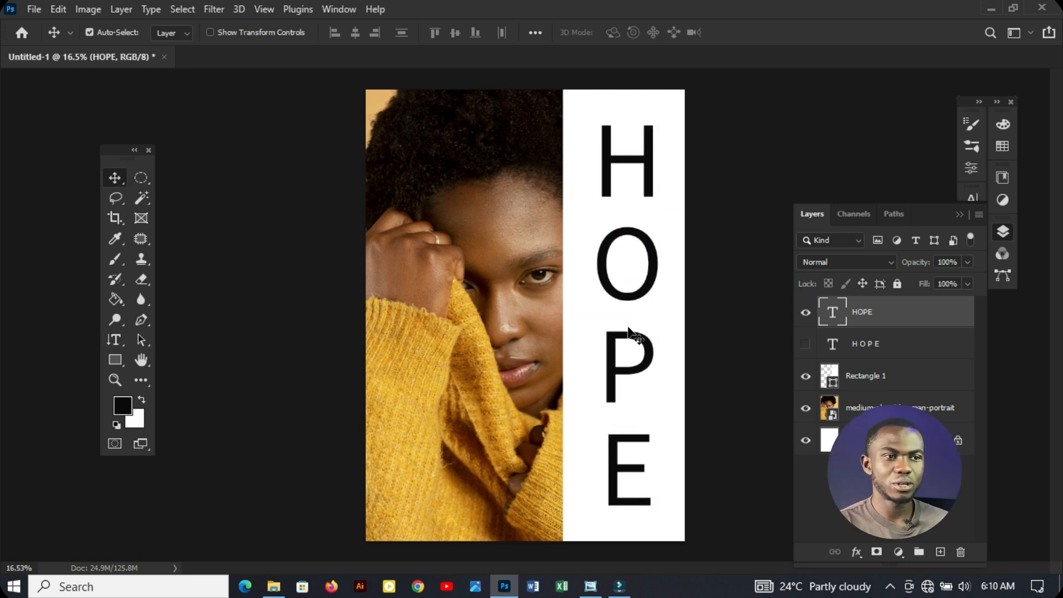
pyautogui.click(868, 345)
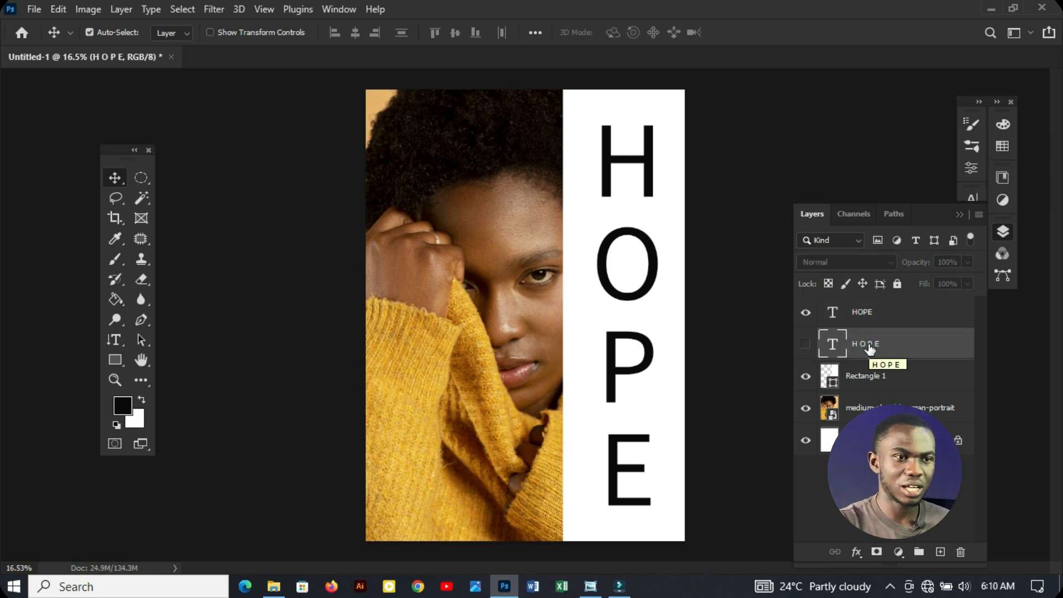
pyautogui.click(868, 344)
pyautogui.press('Delete')
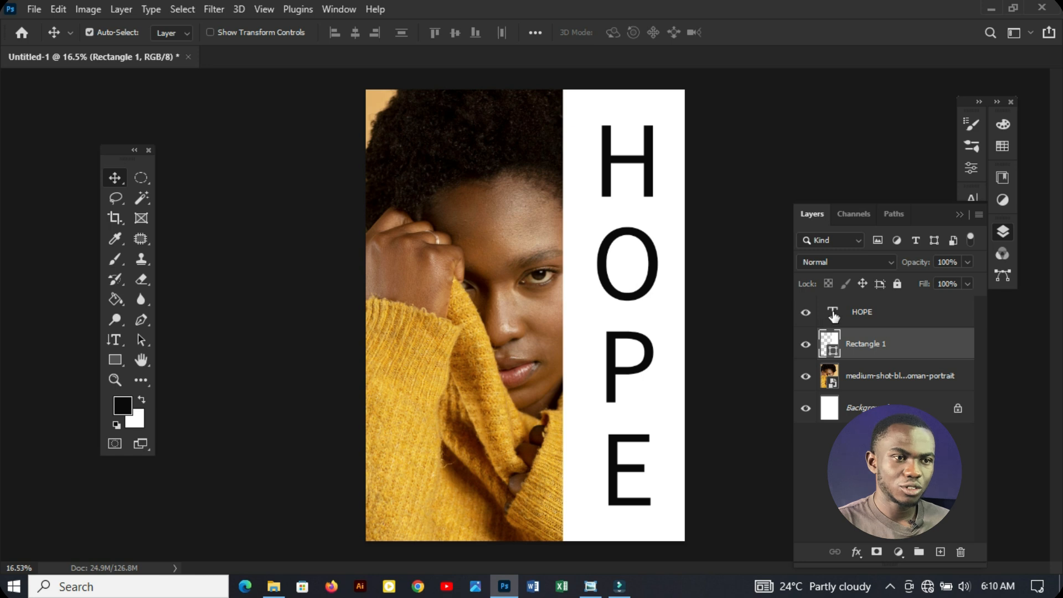
# Change the font of the vertical HOPE text to Montserrat Black.
pyautogui.doubleClick(833, 313)
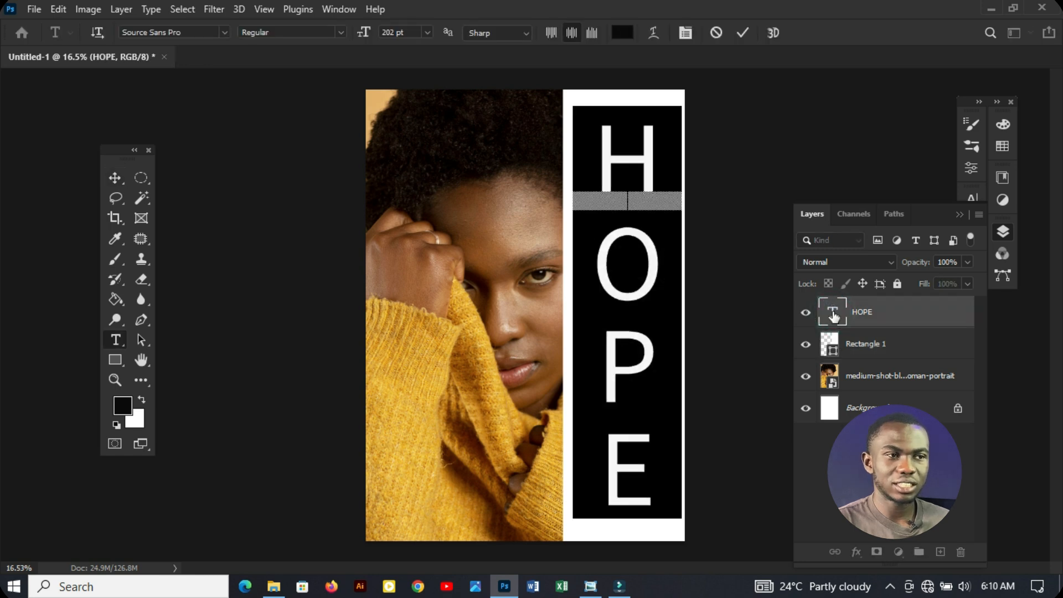
pyautogui.click(205, 36)
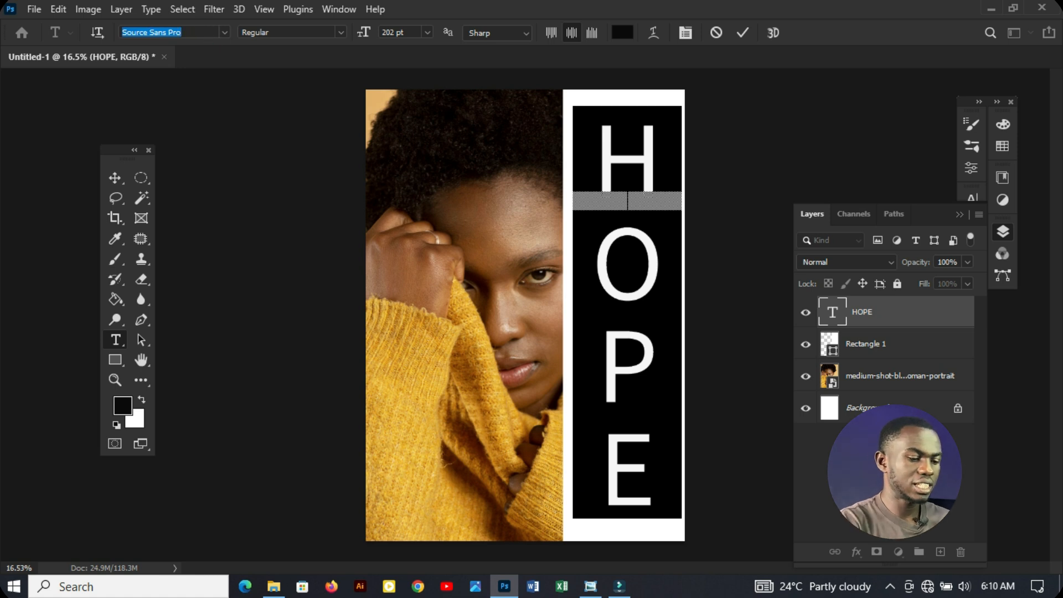
pyautogui.write('M')
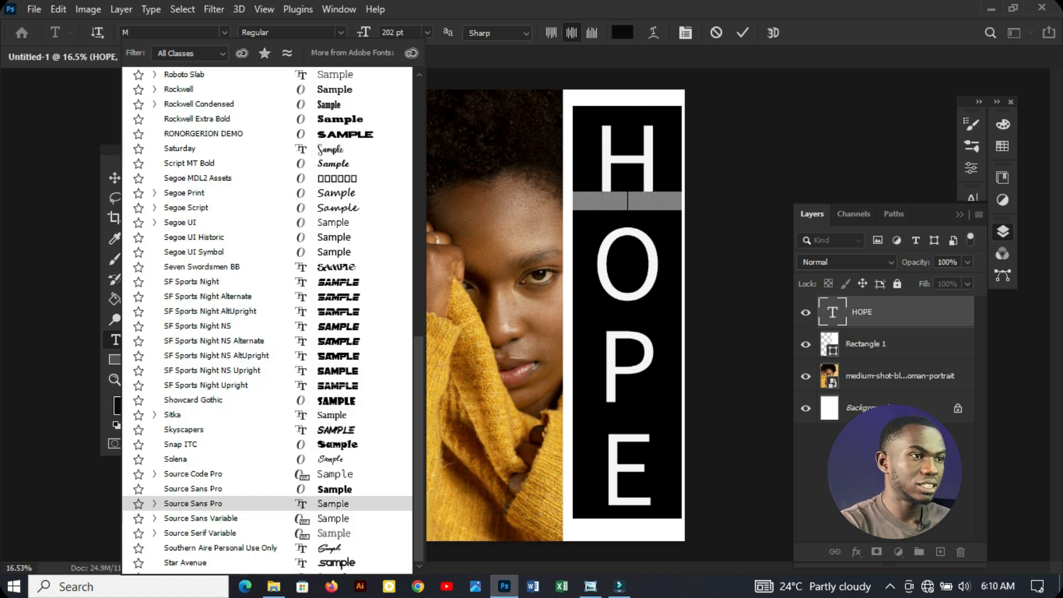
pyautogui.write('O')
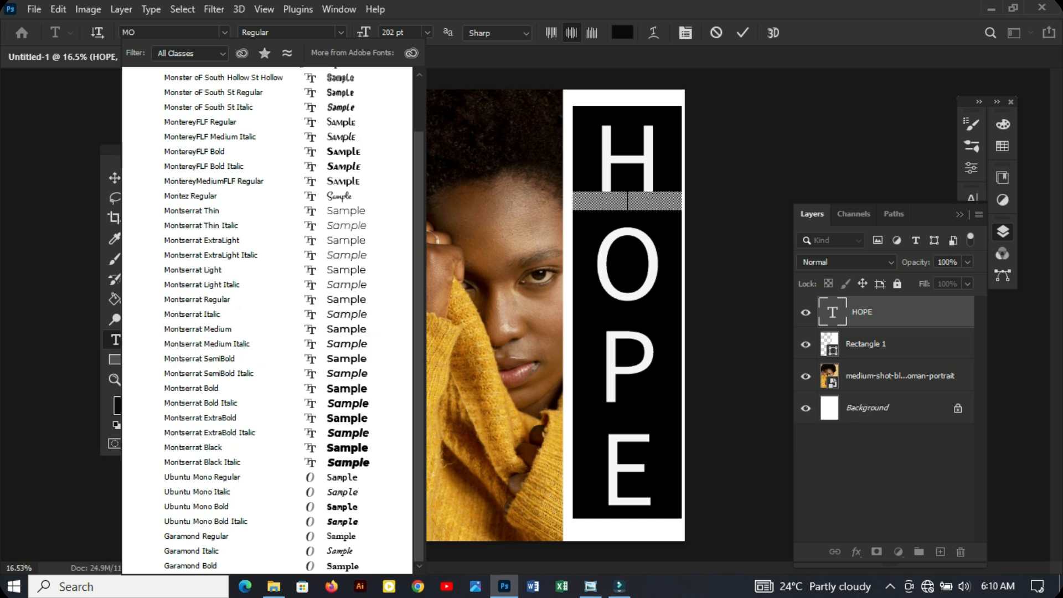
pyautogui.write('NTS')
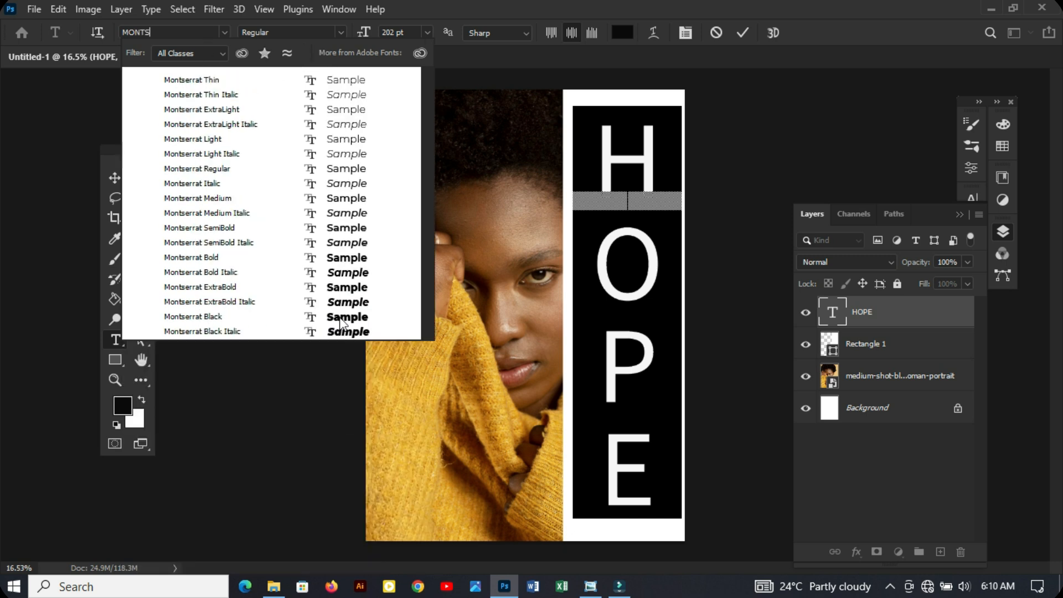
pyautogui.click(358, 317)
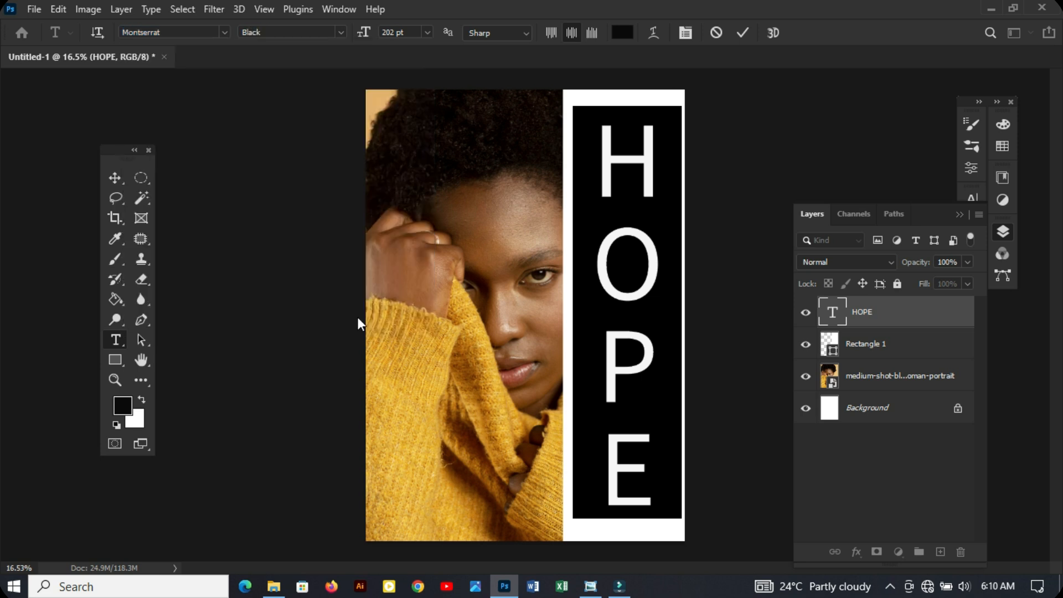
# Tighten the tracking of the vertical HOPE text to -200.
pyautogui.click(969, 197)
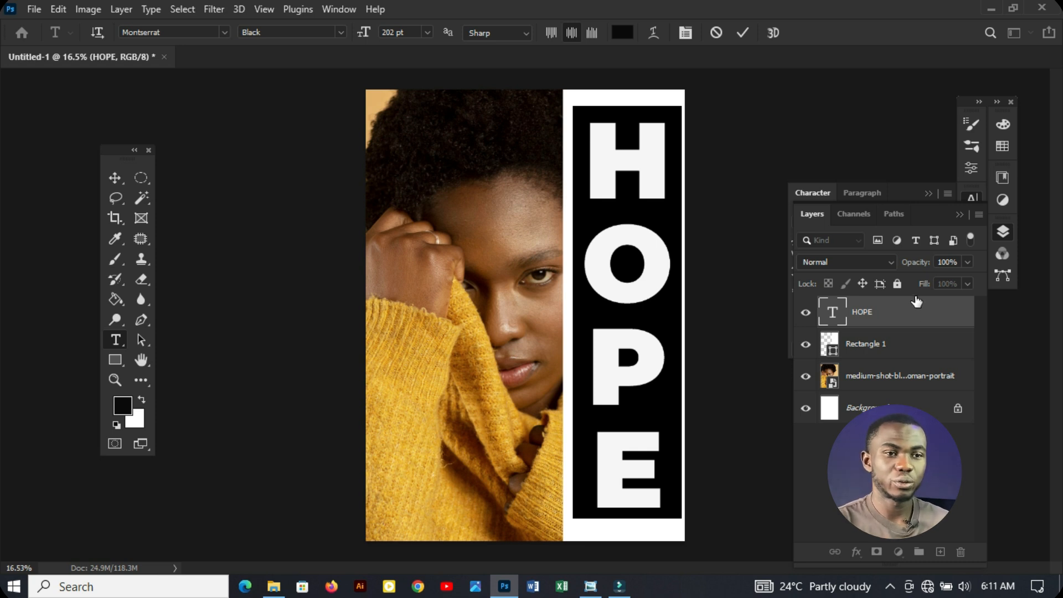
pyautogui.doubleClick(833, 319)
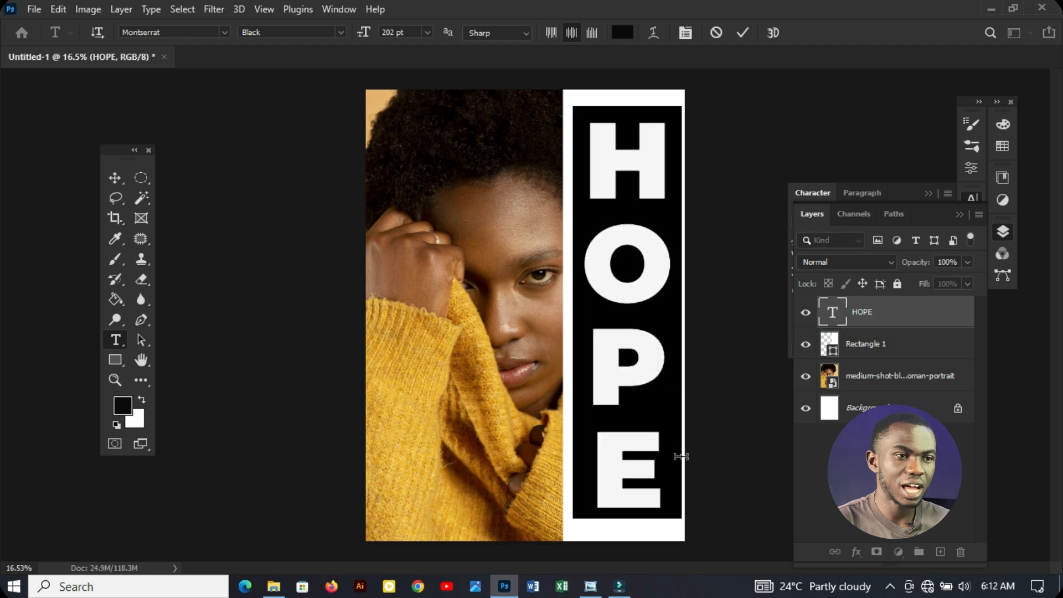
pyautogui.click(972, 198)
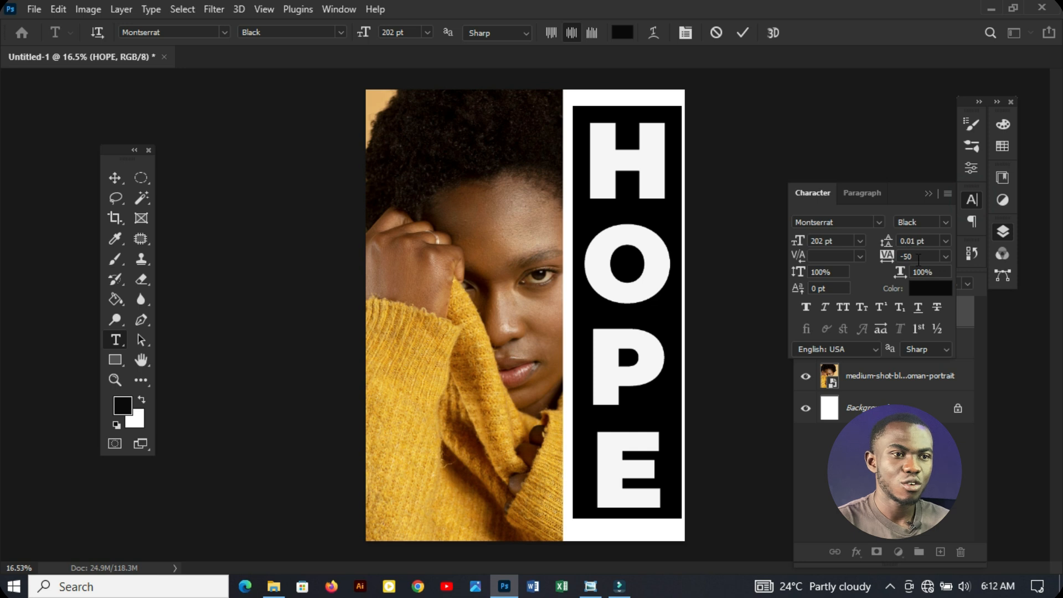
pyautogui.click(945, 257)
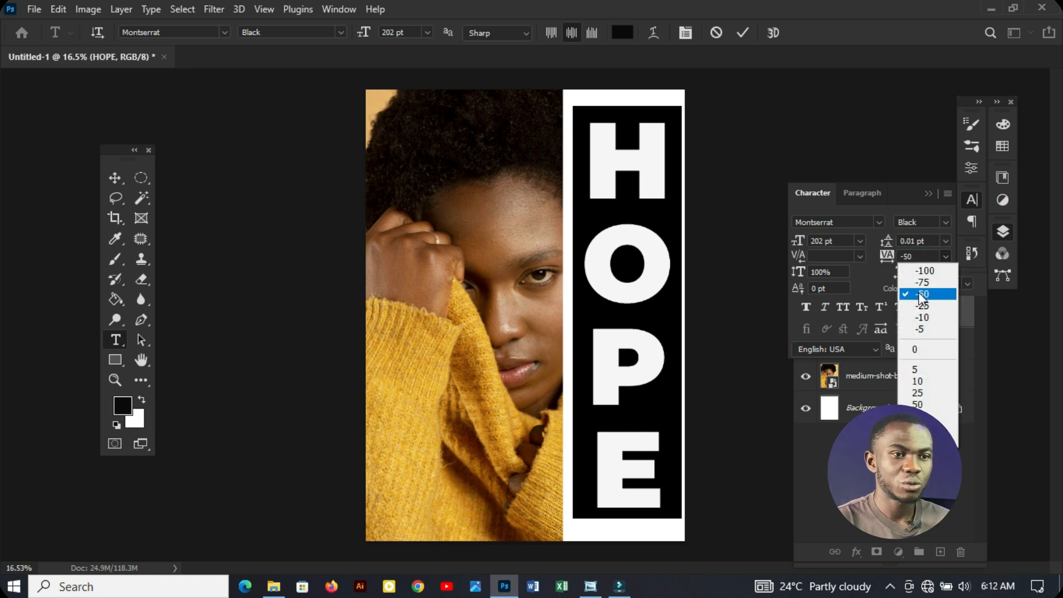
pyautogui.click(922, 344)
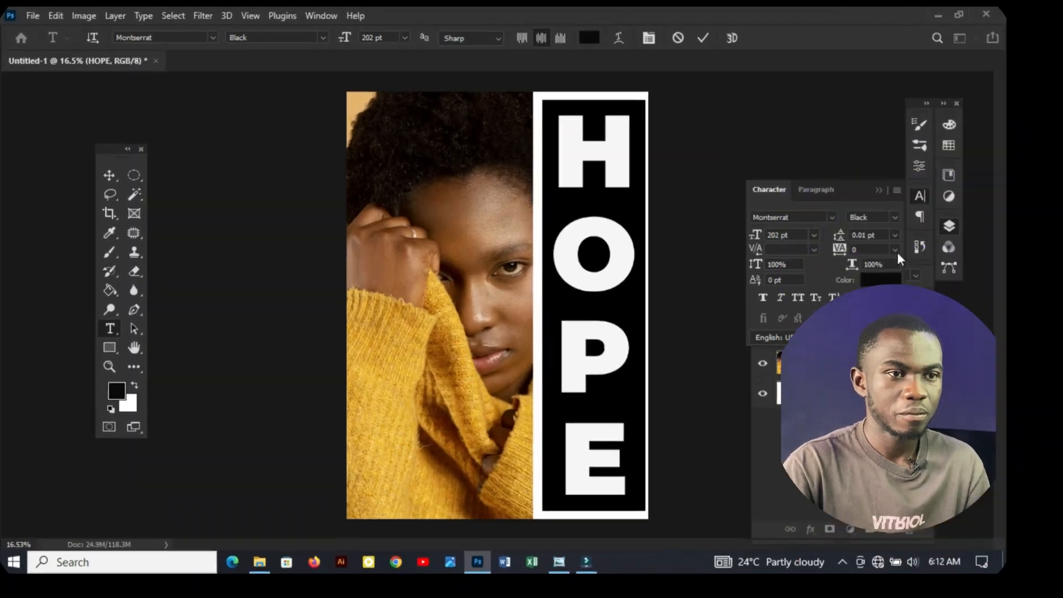
pyautogui.click(805, 237)
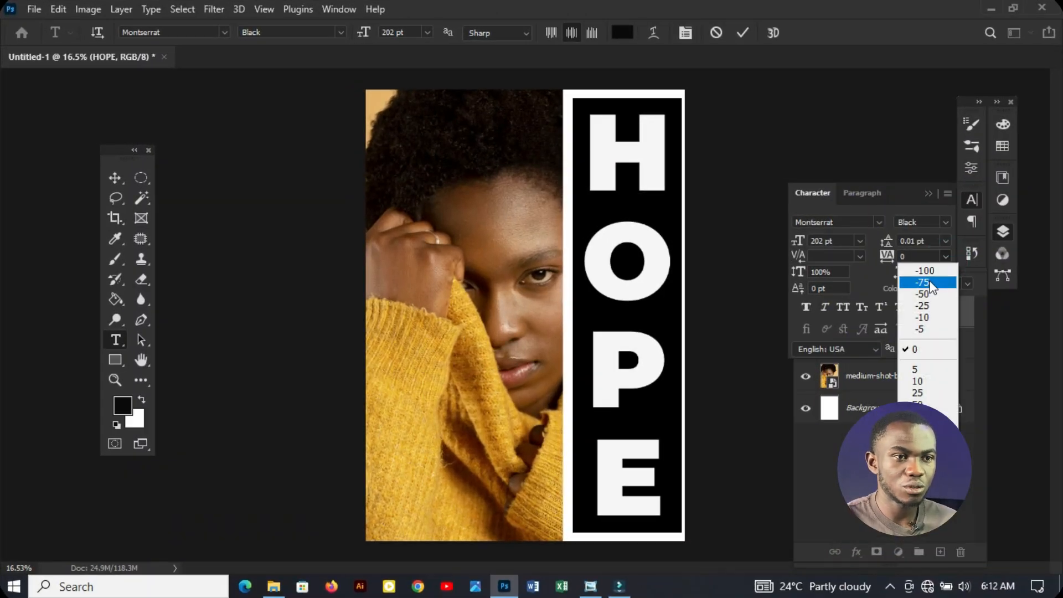
pyautogui.click(926, 292)
pyautogui.click(945, 256)
pyautogui.click(922, 273)
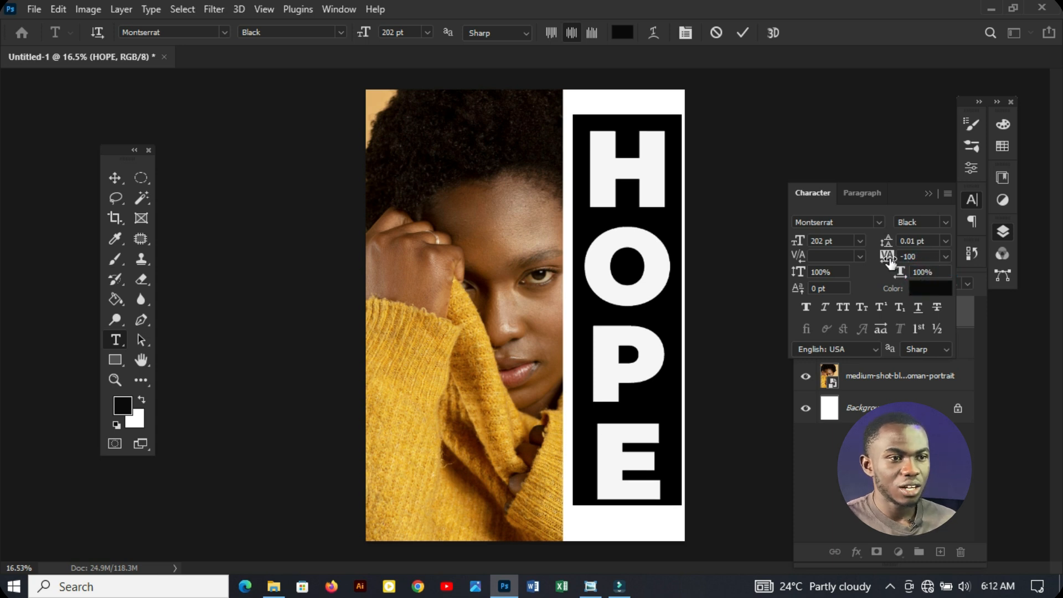
pyautogui.moveTo(890, 261); pyautogui.dragTo(888, 267)
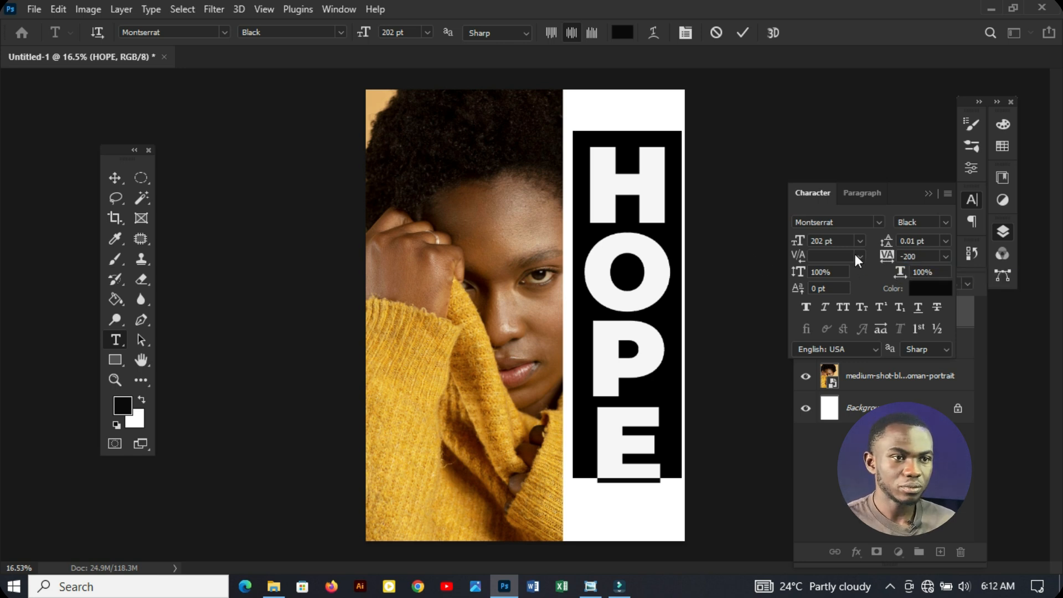
# Set the font size of the vertical HOPE text to 220 pt.
pyautogui.doubleClick(820, 241)
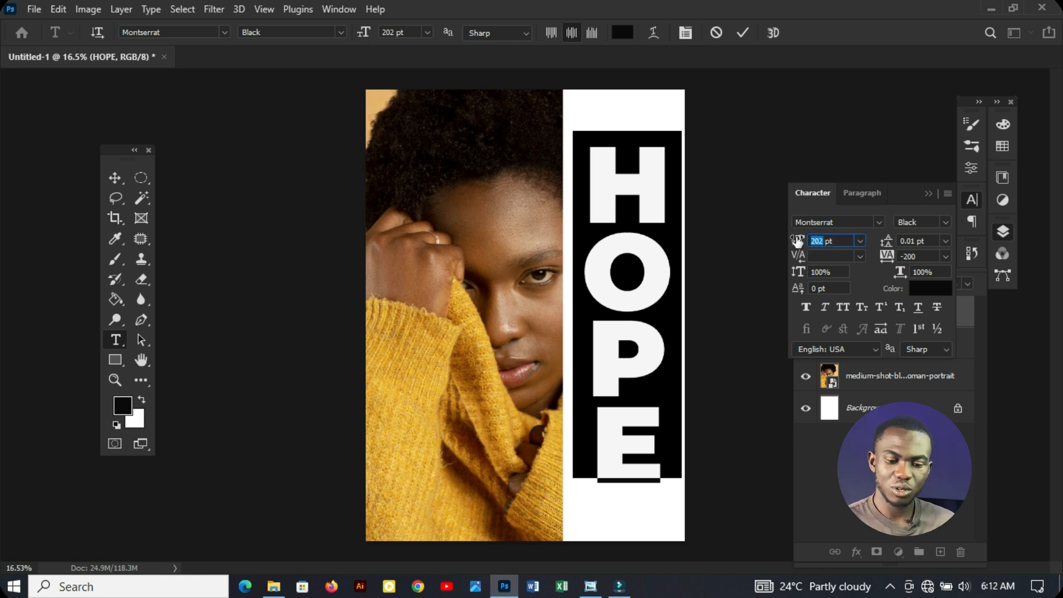
pyautogui.write('20')
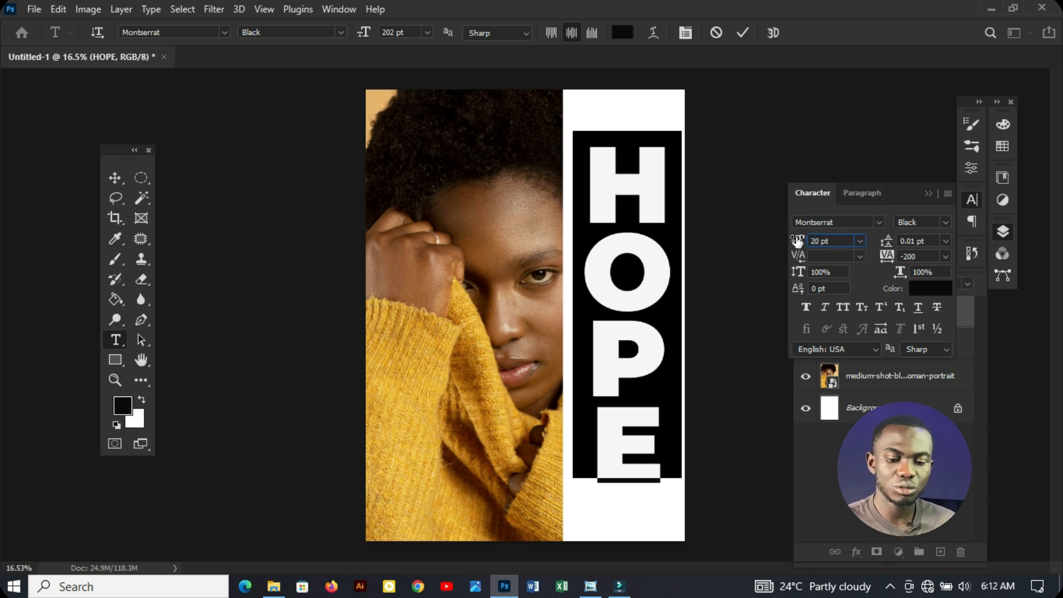
pyautogui.press('BackSpace')
pyautogui.write('20')
pyautogui.press('Return')
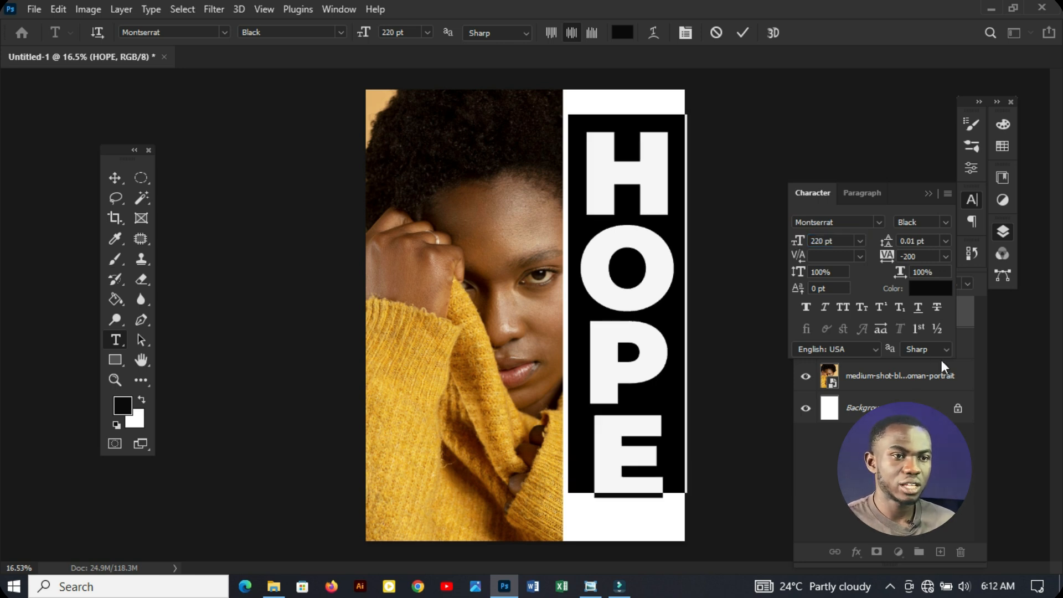
pyautogui.click(961, 314)
pyautogui.press('v')
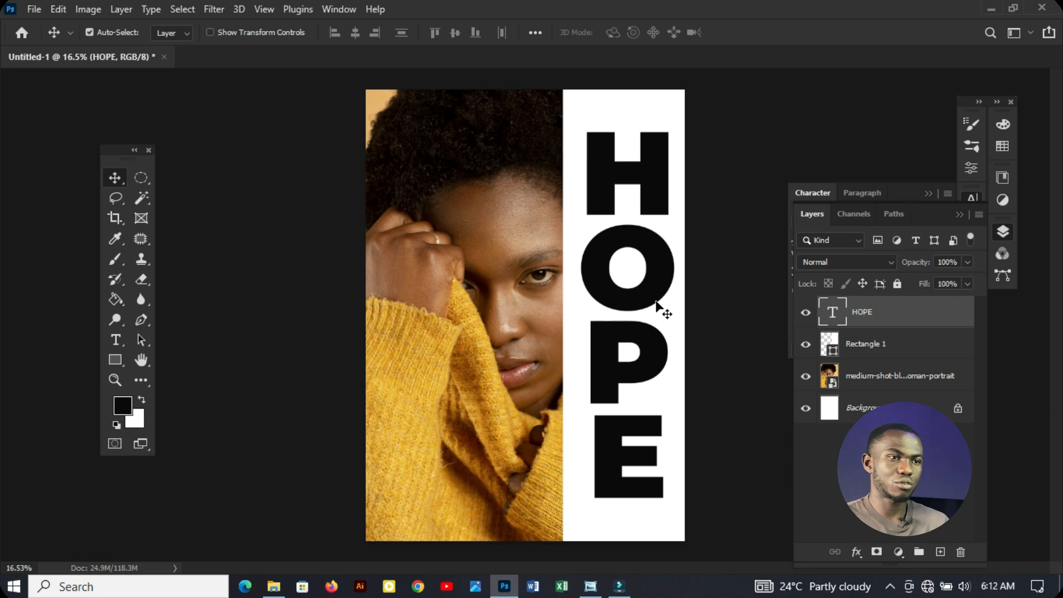
# Try scaling the HOPE text down to about 92.5% around its centre, and undo the scaling.
pyautogui.hotkey('ctrl', 't')
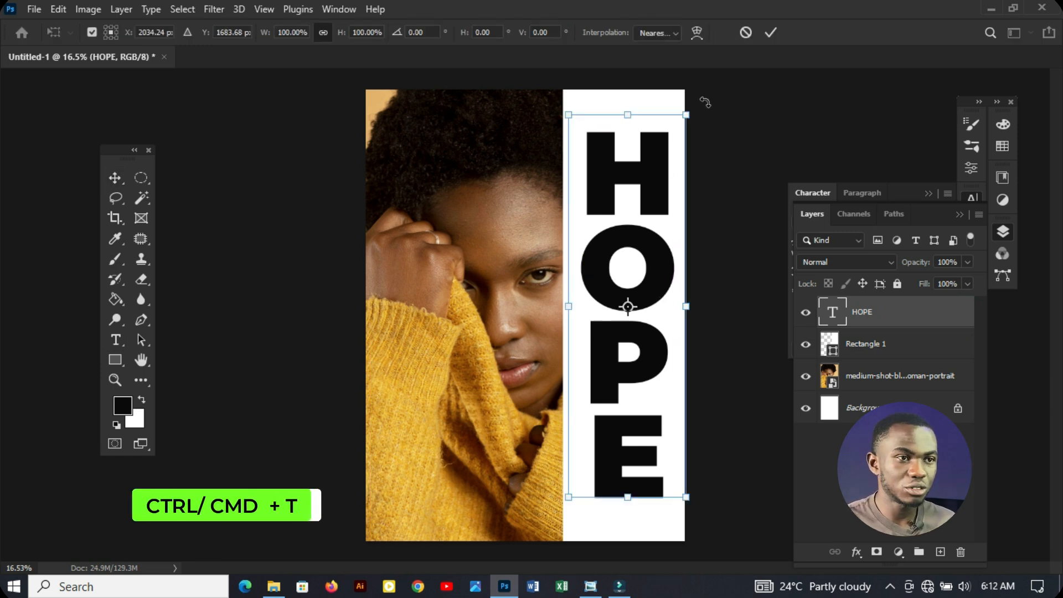
pyautogui.moveTo(687, 115); pyautogui.dragTo(681, 130)
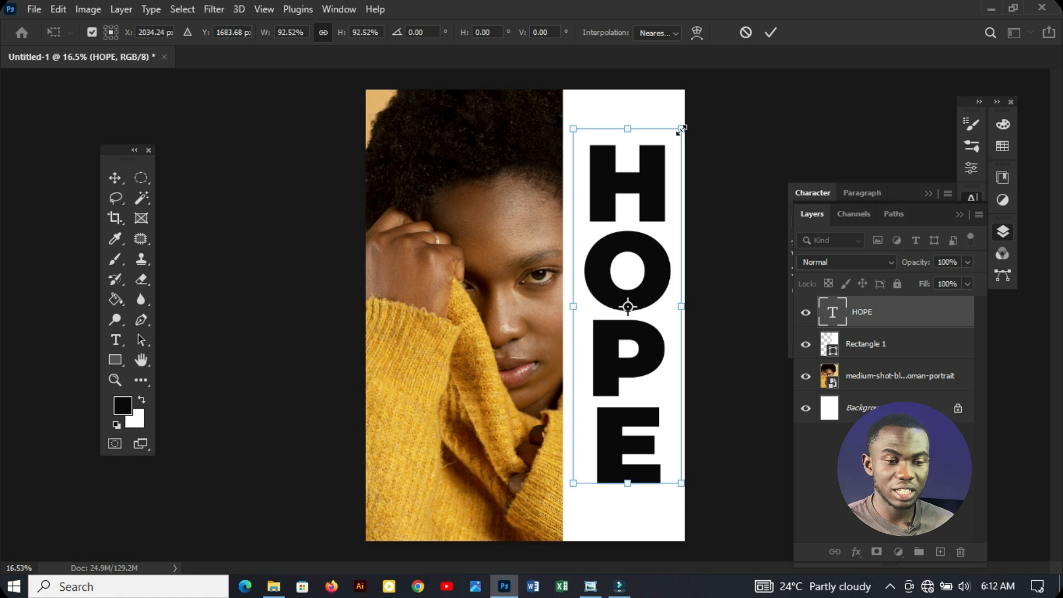
pyautogui.hotkey('ctrl', 'z')
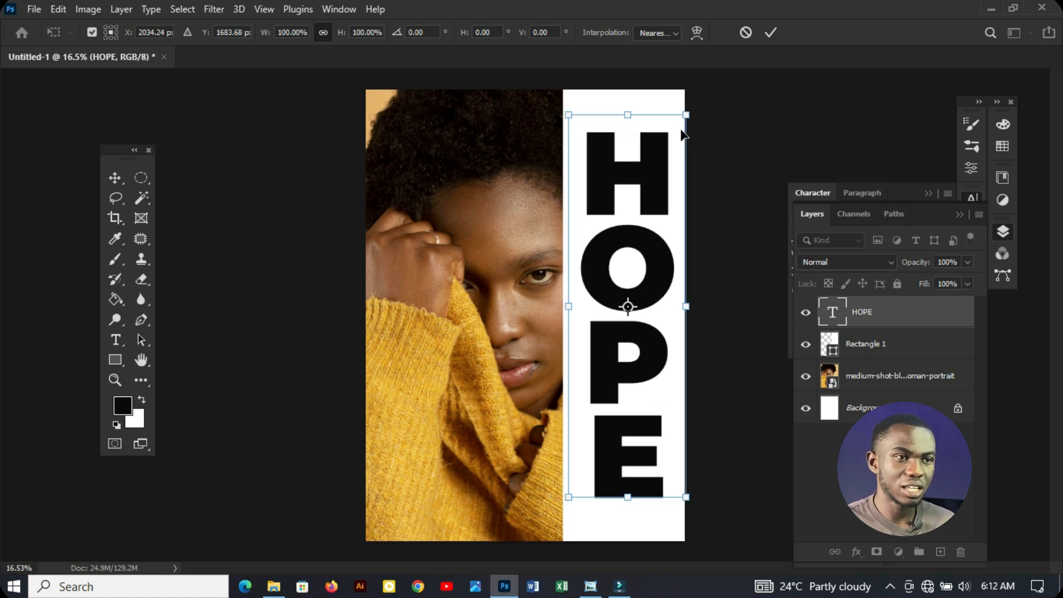
pyautogui.press('Return')
# Move the HOPE text sideways so it straddles the edge between the portrait and the white panel, and select the Rectangle 1 layer.
pyautogui.click(660, 256)
pyautogui.moveTo(660, 256); pyautogui.dragTo(619, 259)
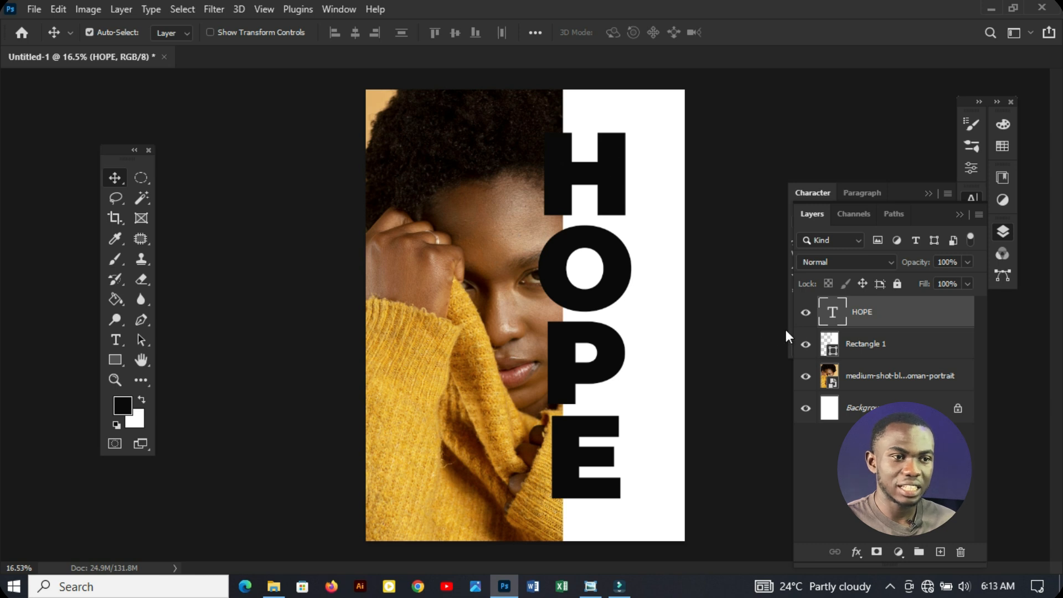
pyautogui.click(806, 344)
pyautogui.click(805, 344)
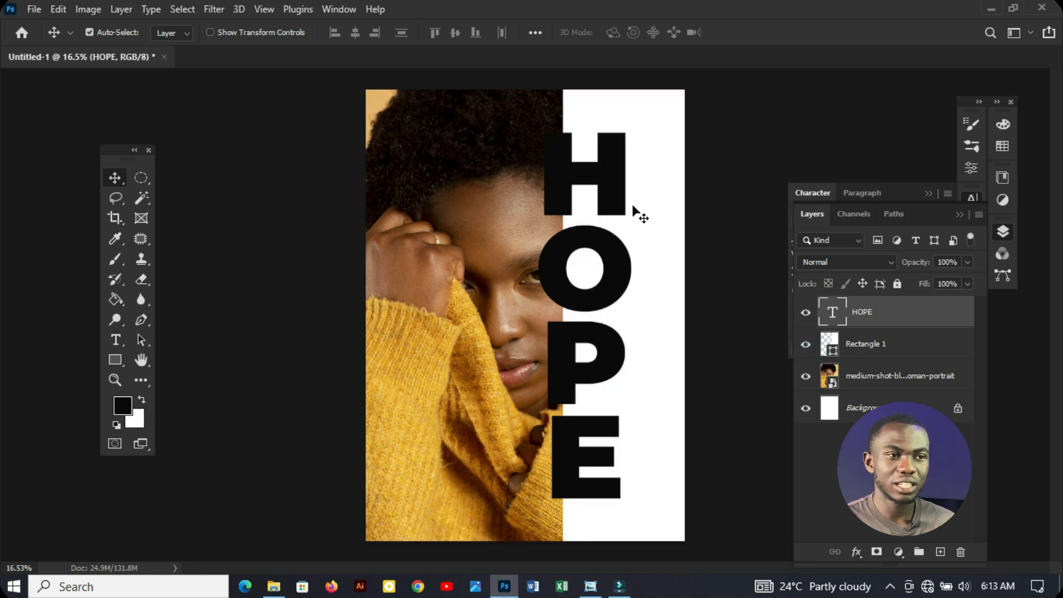
pyautogui.click(838, 343)
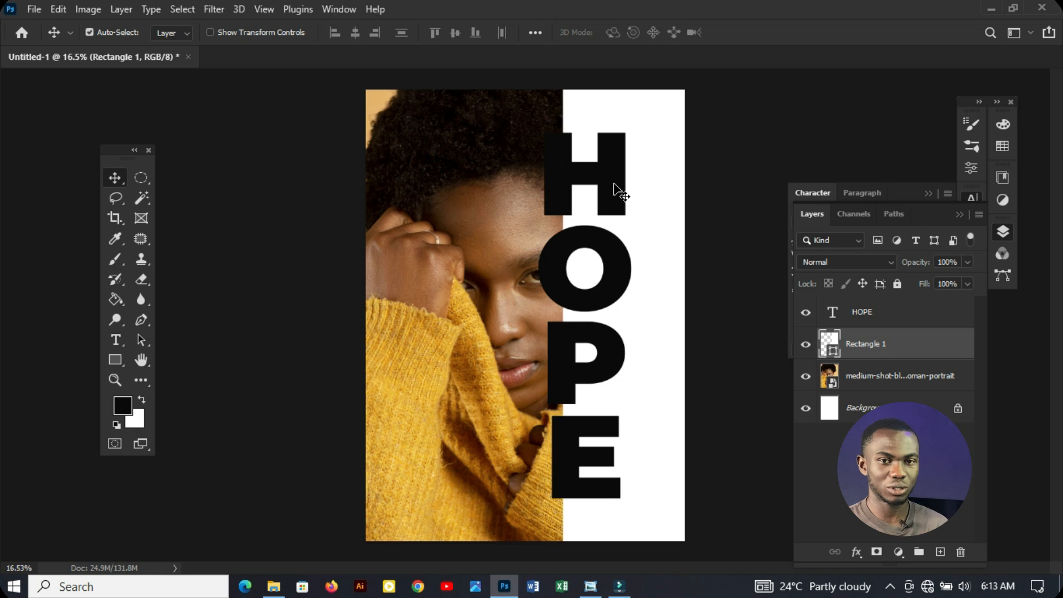
# Duplicate all four layers, from Background up to HOPE, into a new document, and return to the original document.
pyautogui.click(918, 396)
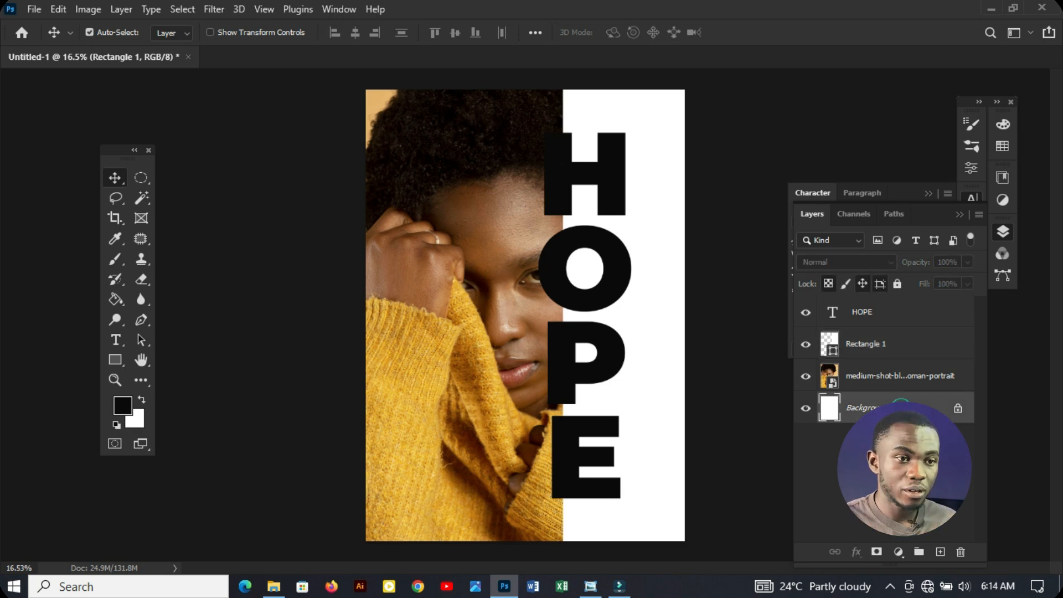
pyautogui.keyDown('shift'); pyautogui.click(896, 314); pyautogui.keyUp('shift')
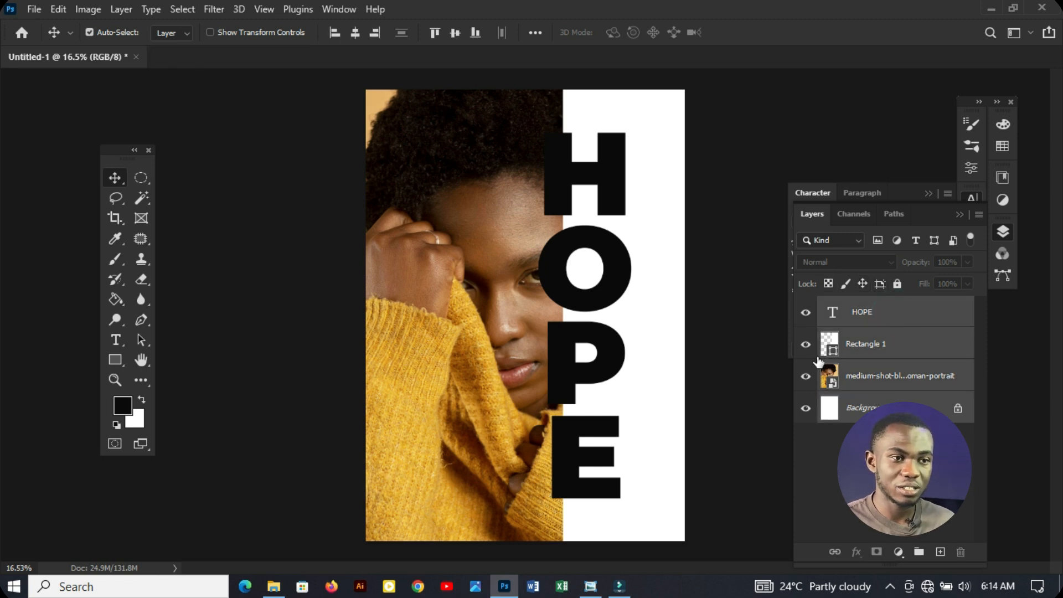
pyautogui.rightClick(829, 321)
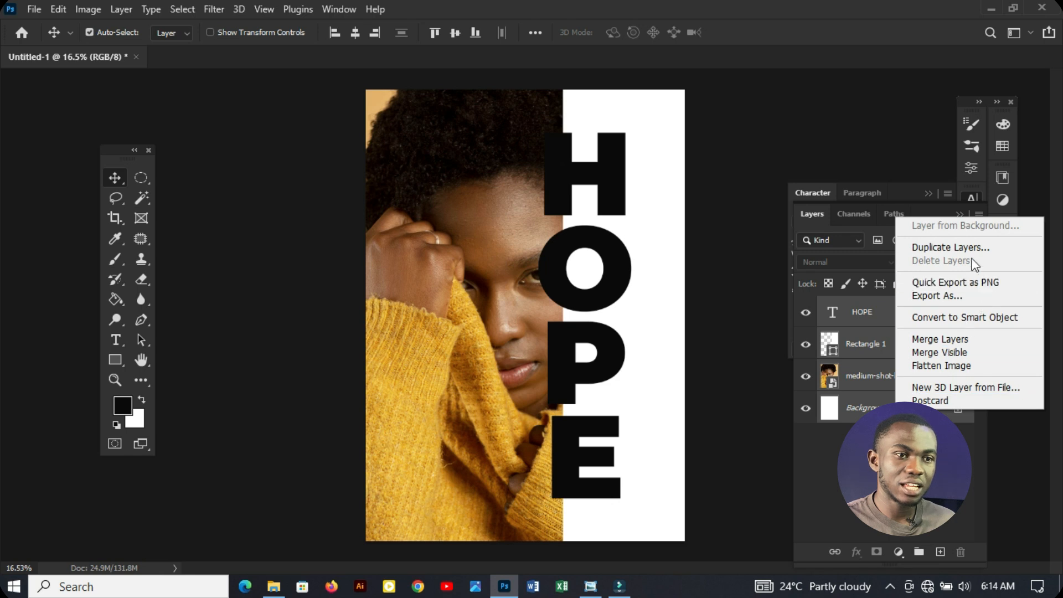
pyautogui.click(945, 247)
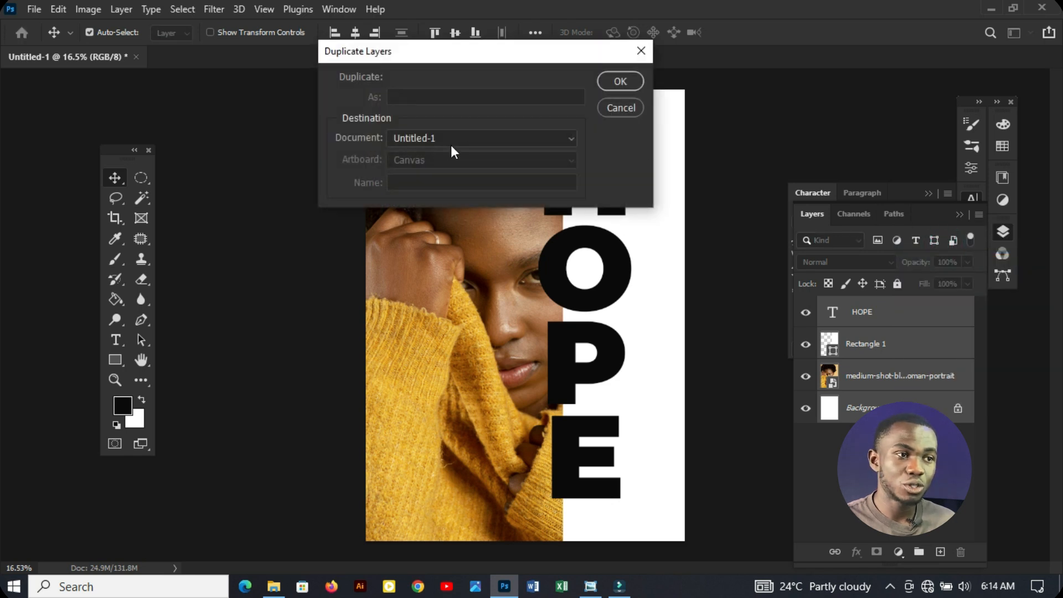
pyautogui.click(474, 139)
pyautogui.click(463, 167)
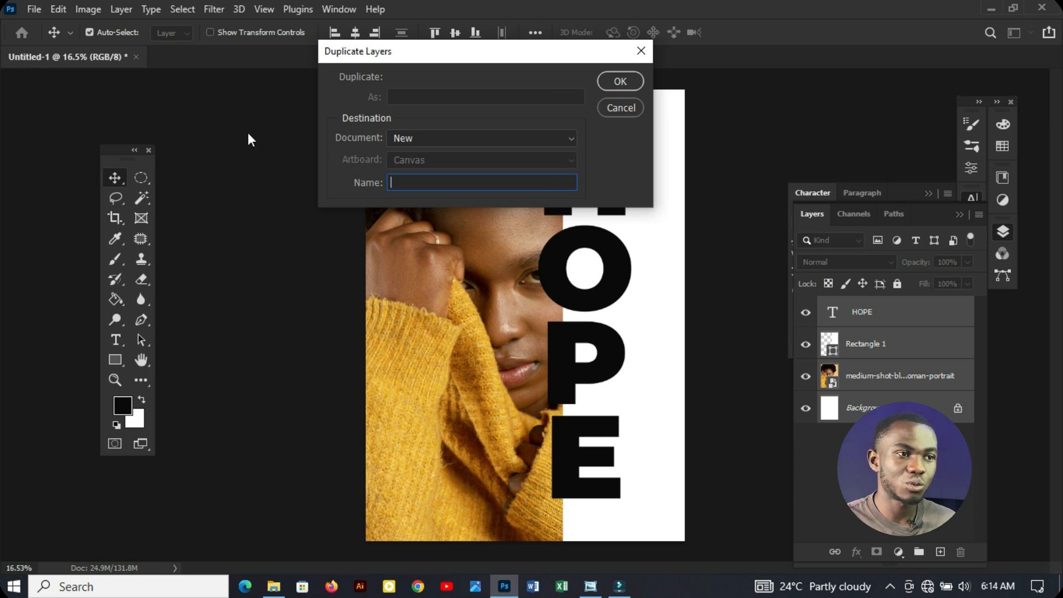
pyautogui.click(619, 81)
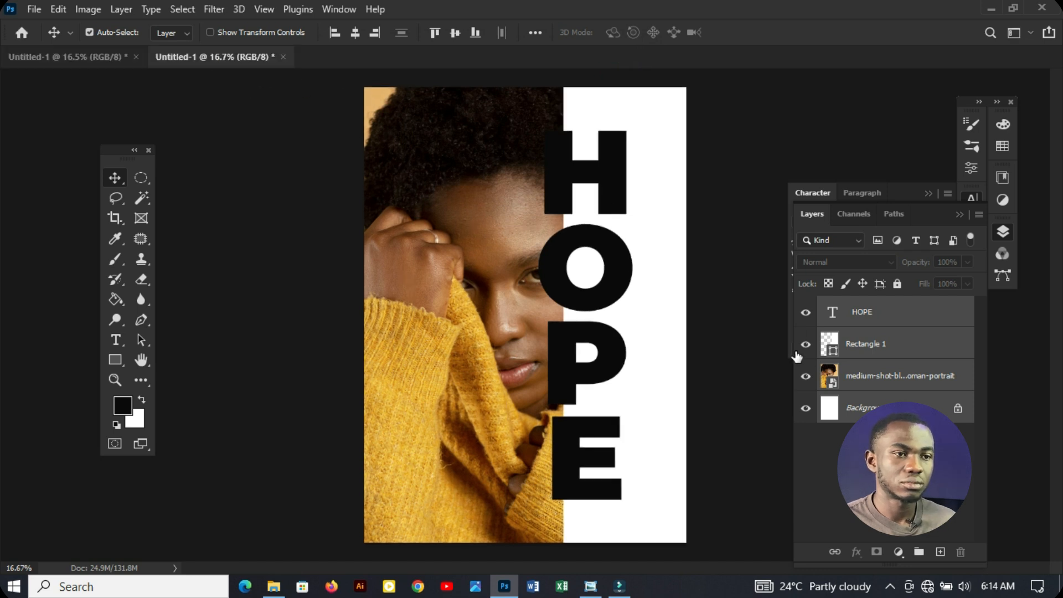
pyautogui.click(83, 54)
pyautogui.click(231, 58)
pyautogui.click(94, 58)
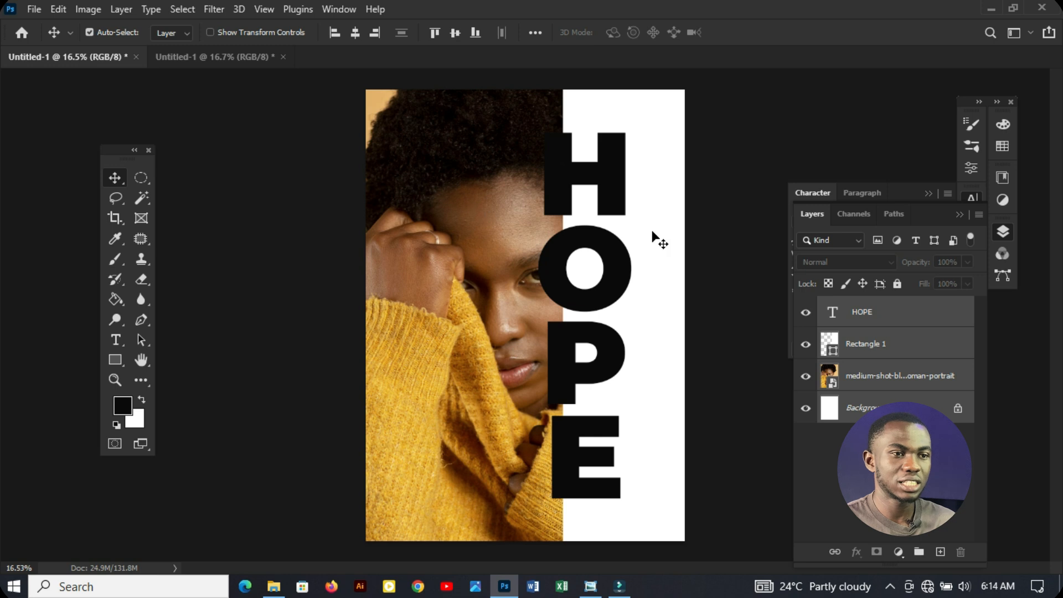
# Merge the woman's portrait layer with the Background layer into one layer.
pyautogui.click(918, 319)
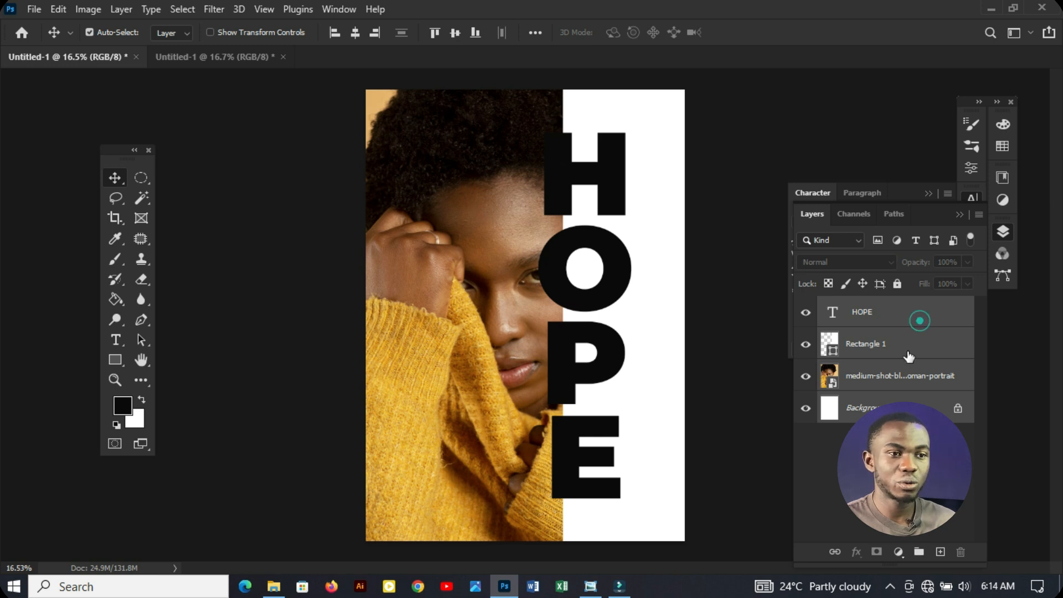
pyautogui.click(908, 356)
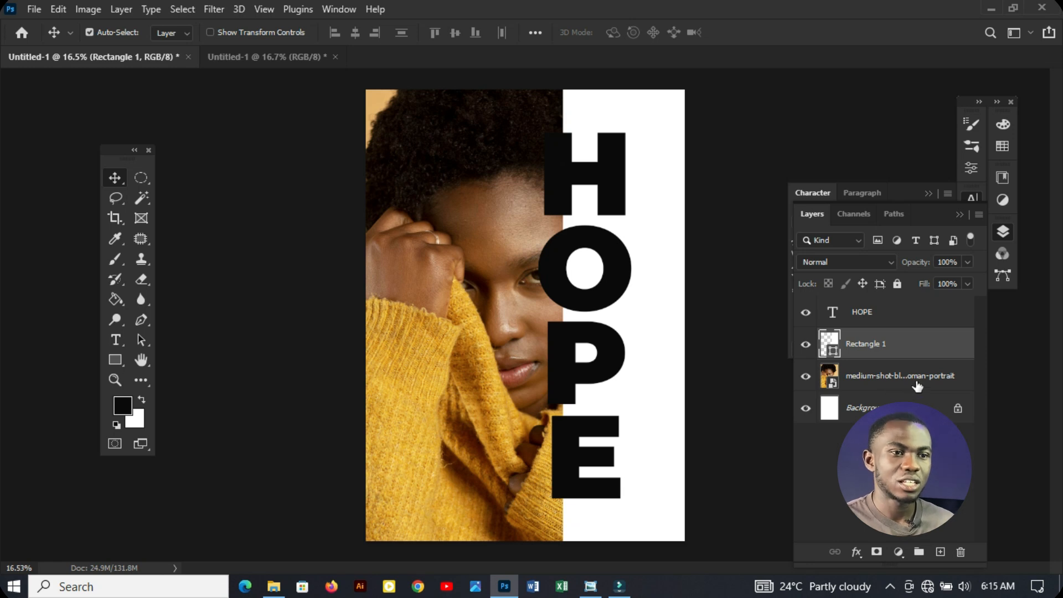
pyautogui.click(916, 382)
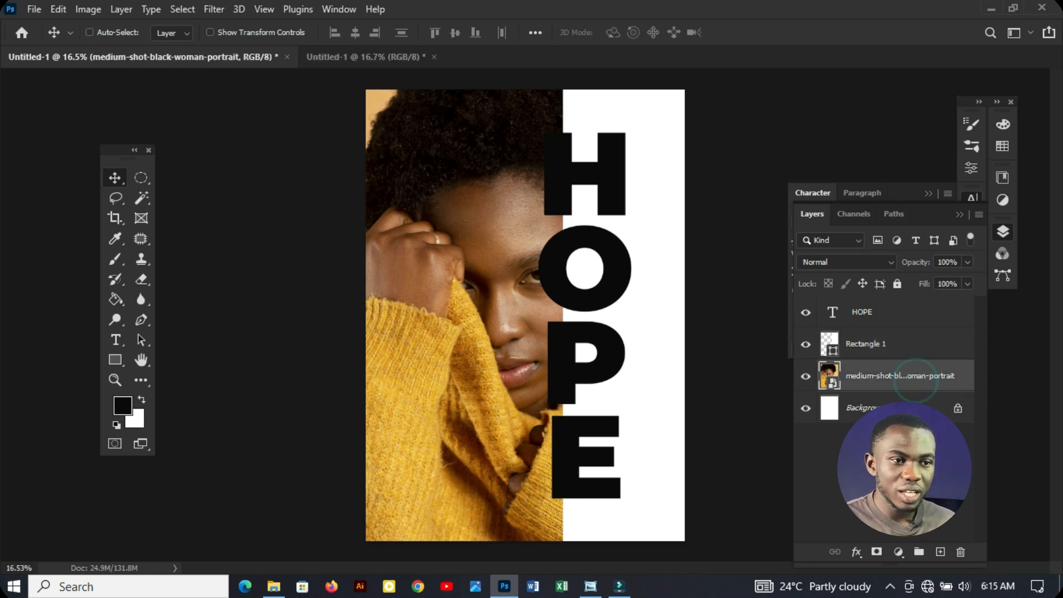
pyautogui.keyDown('ctrl'); pyautogui.click(880, 386); pyautogui.keyUp('ctrl')
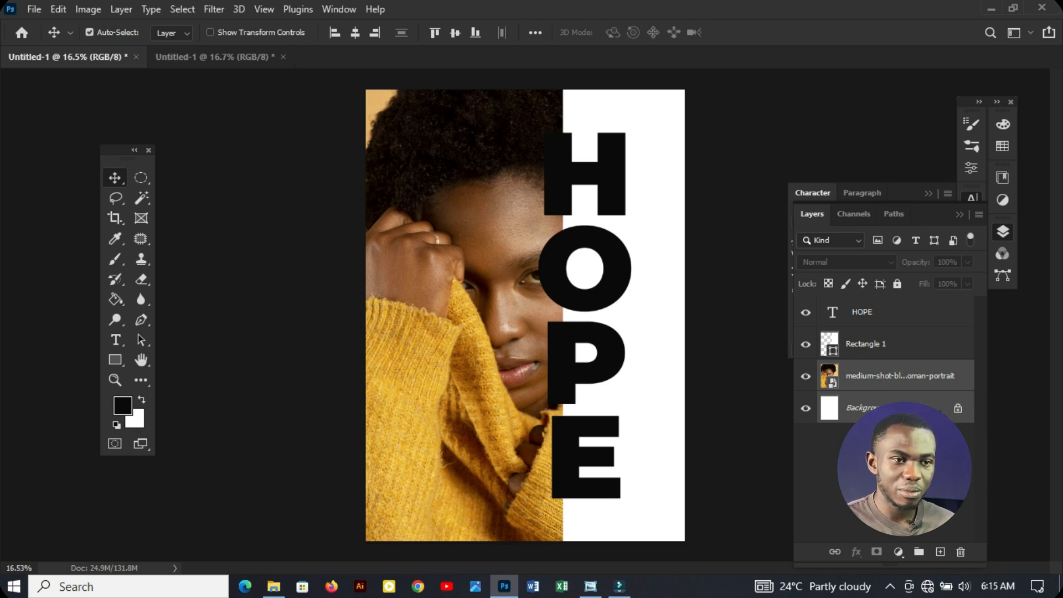
pyautogui.click(950, 415)
pyautogui.click(879, 382)
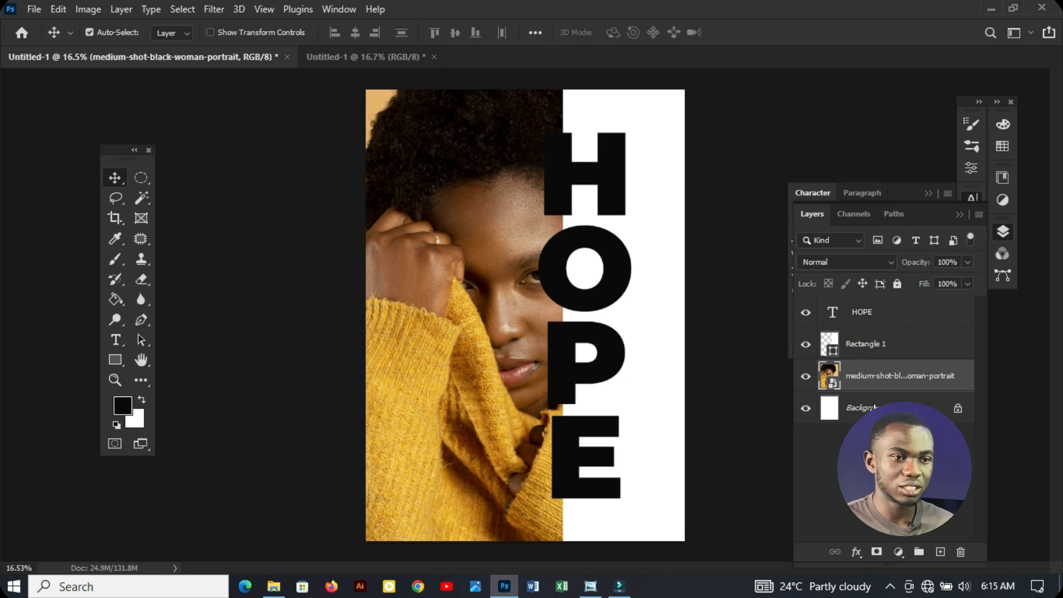
pyautogui.keyDown('ctrl'); pyautogui.click(874, 410); pyautogui.keyUp('ctrl')
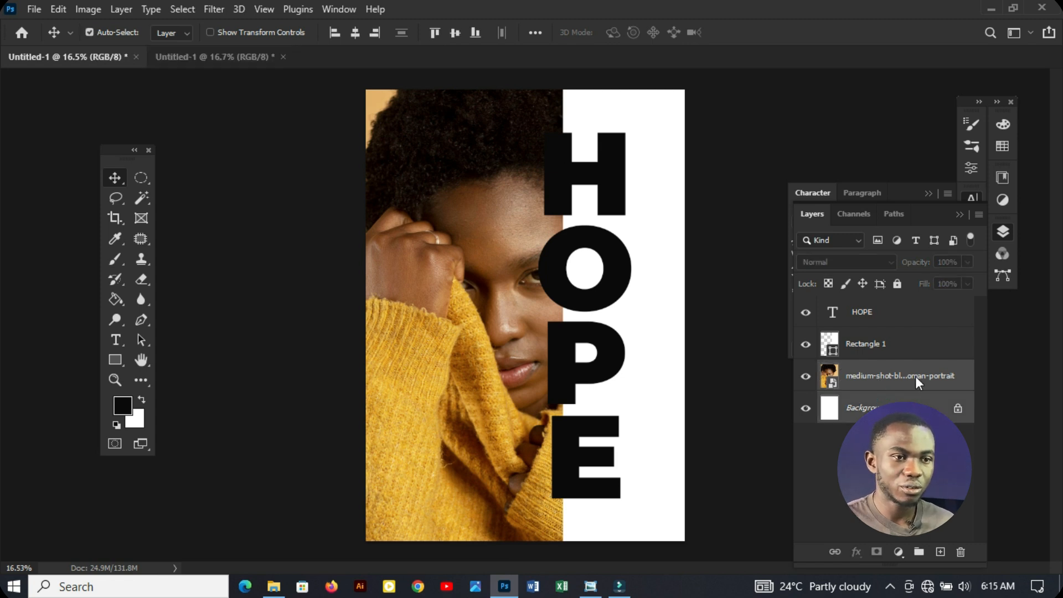
pyautogui.rightClick(915, 377)
pyautogui.click(742, 491)
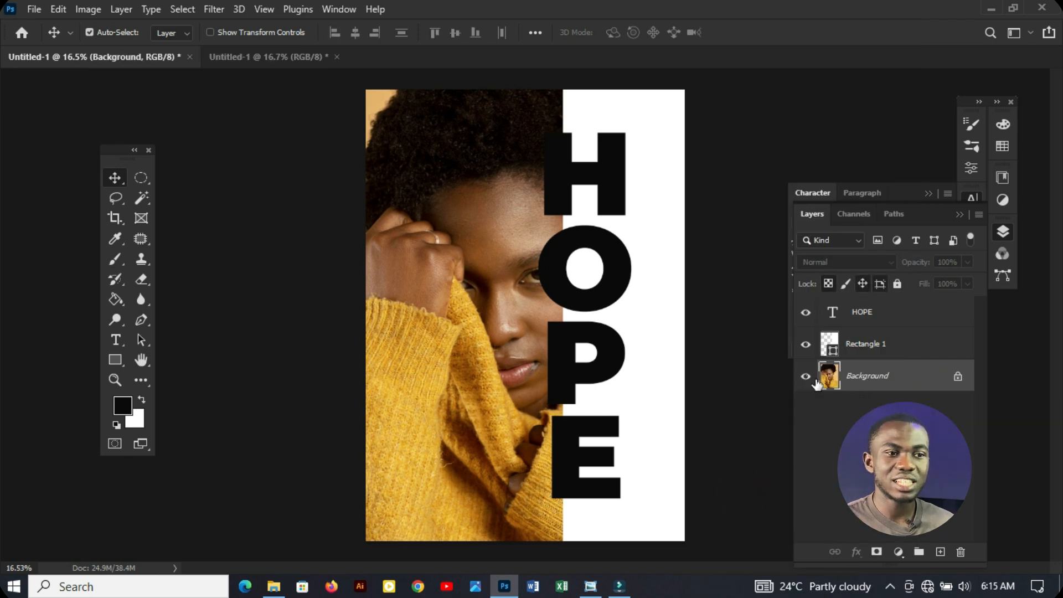
pyautogui.click(805, 377)
pyautogui.click(805, 376)
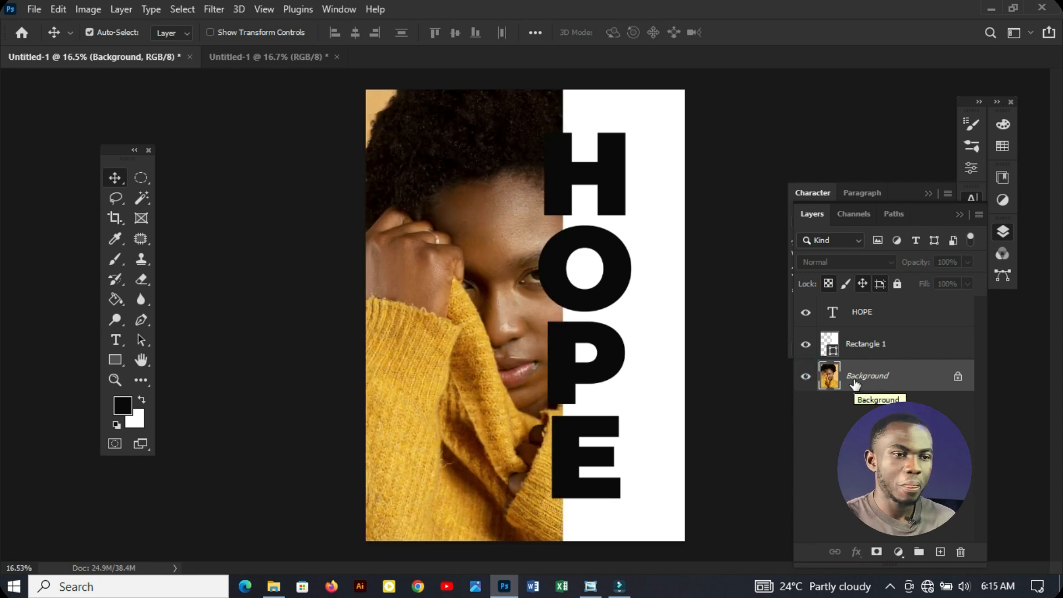
pyautogui.click(887, 344)
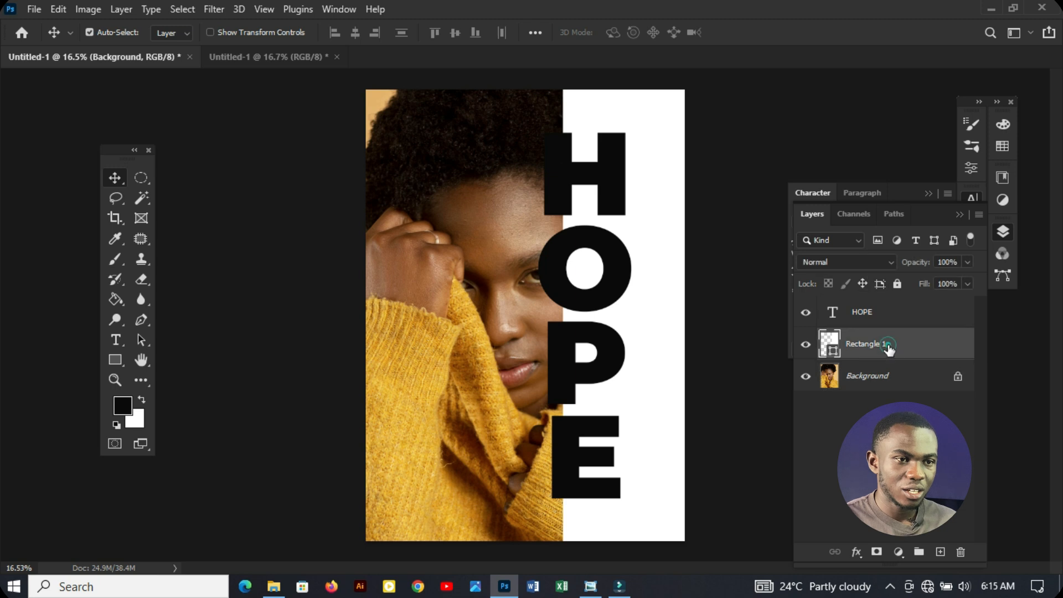
pyautogui.click(955, 317)
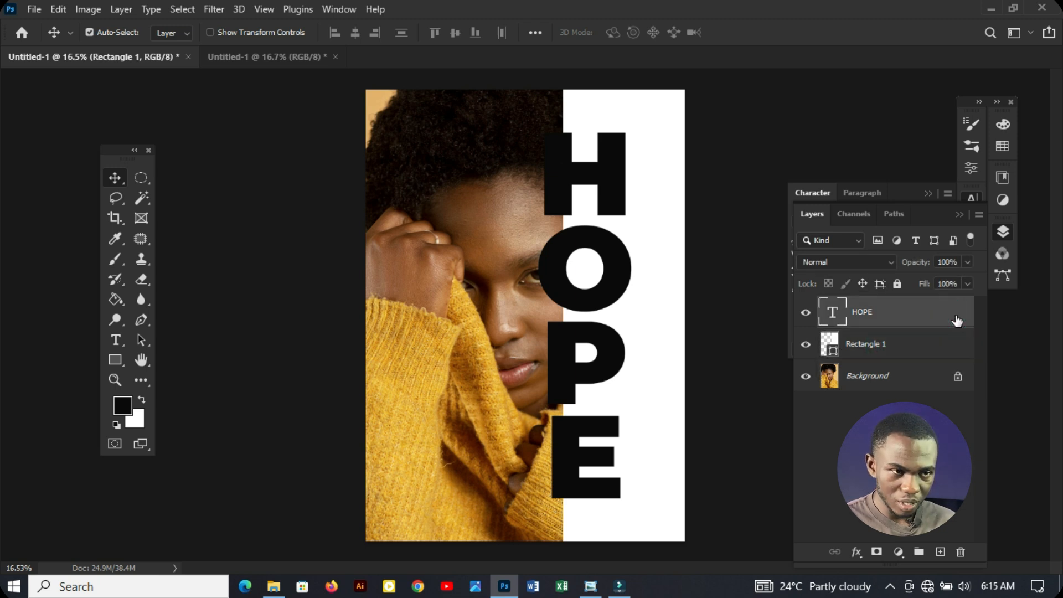
pyautogui.doubleClick(956, 320)
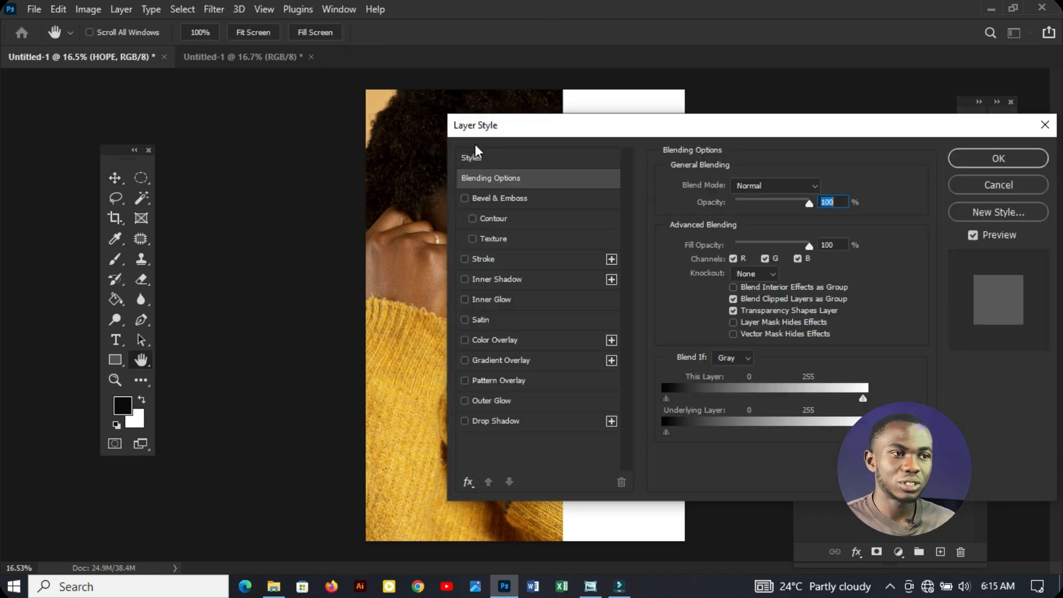
pyautogui.click(966, 184)
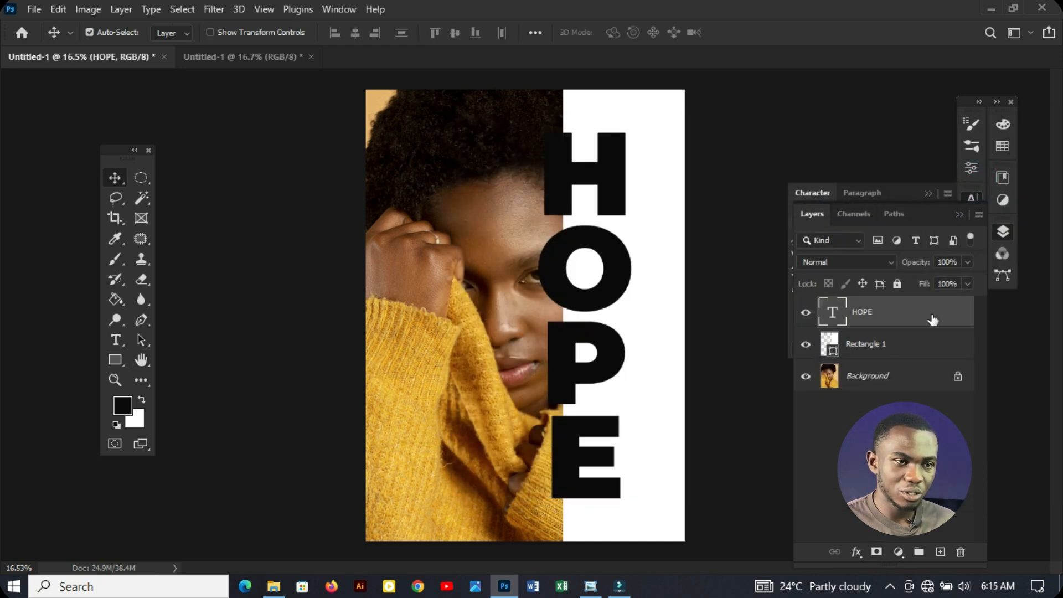
pyautogui.click(933, 320)
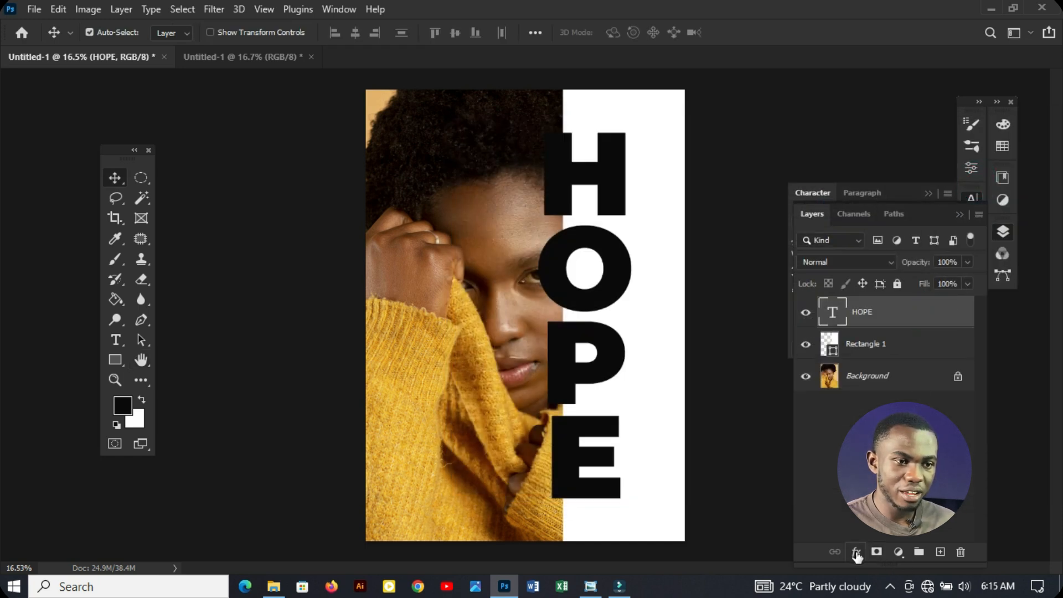
pyautogui.click(856, 553)
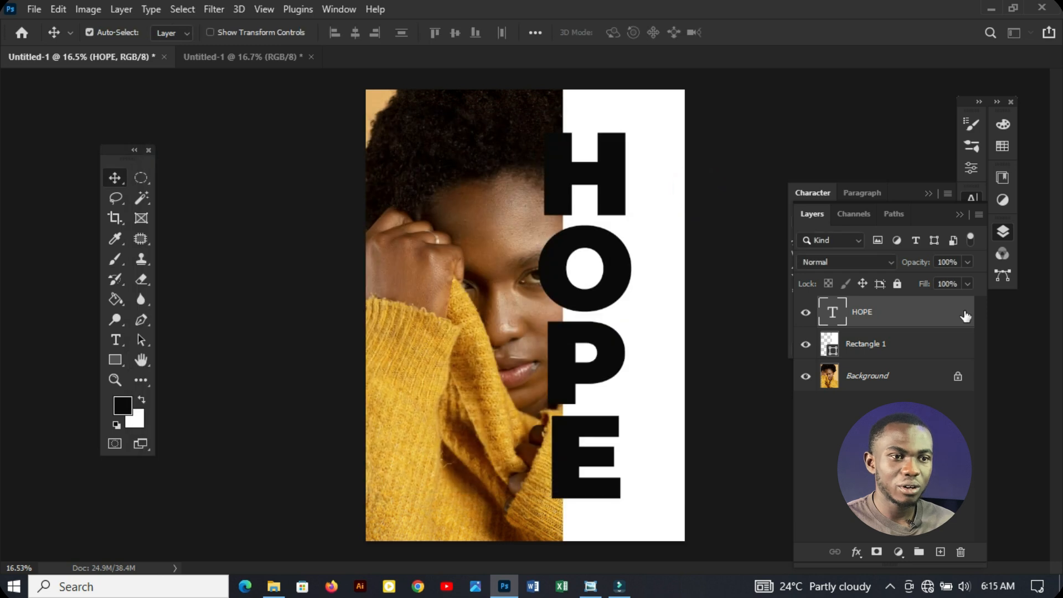
# Set the knockout of the HOPE text layer to Shallow in its blending options.
pyautogui.rightClick(964, 310)
pyautogui.click(810, 21)
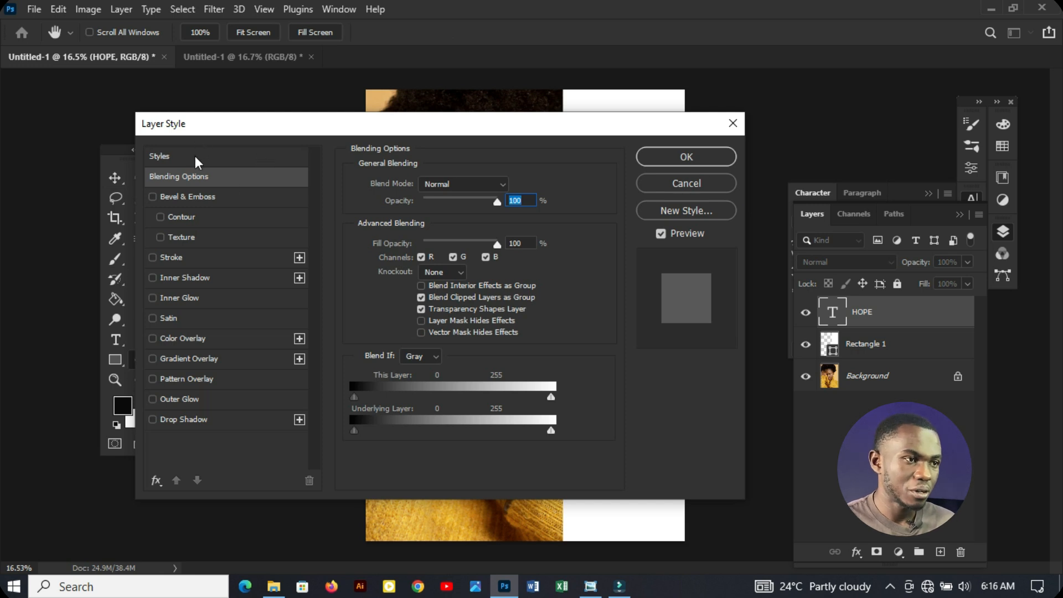
pyautogui.moveTo(440, 132); pyautogui.dragTo(379, 127)
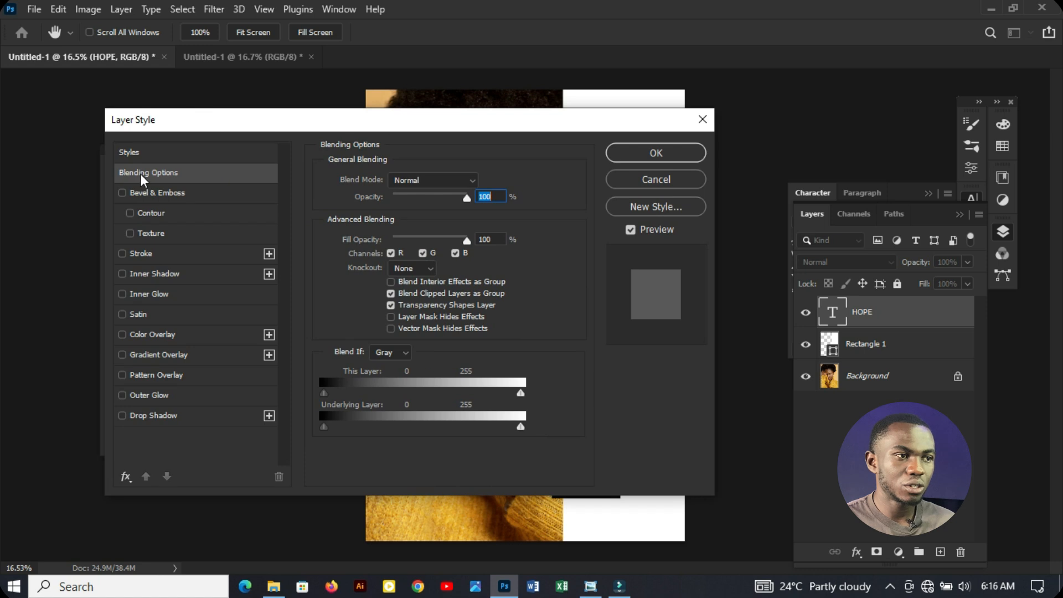
pyautogui.moveTo(280, 133); pyautogui.dragTo(125, 111)
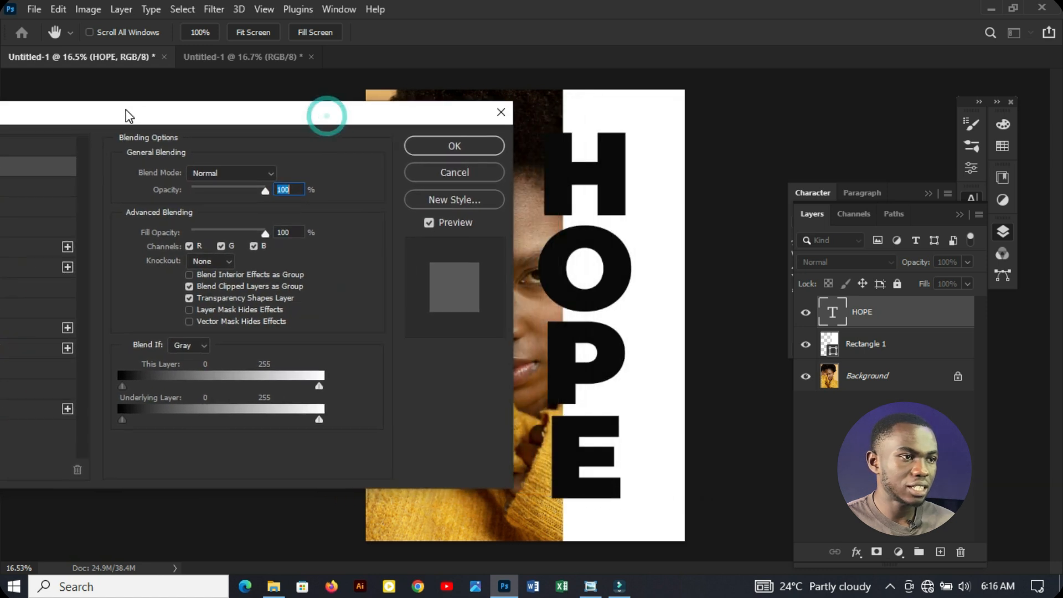
pyautogui.click(284, 236)
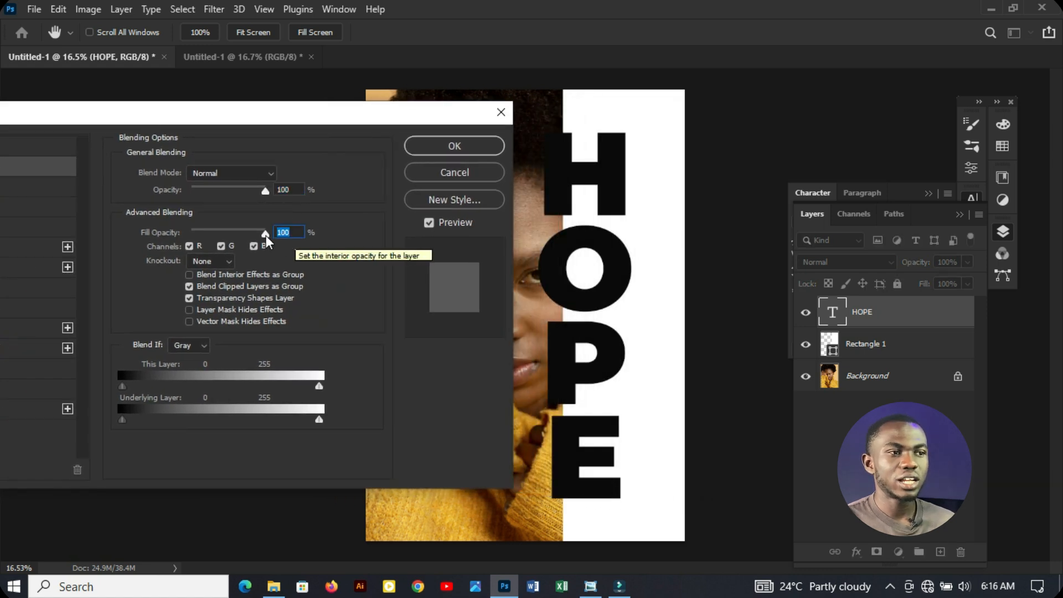
pyautogui.moveTo(264, 234)
pyautogui.mouseDown()
pyautogui.moveTo(188, 234)
pyautogui.moveTo(267, 234)
pyautogui.mouseUp()
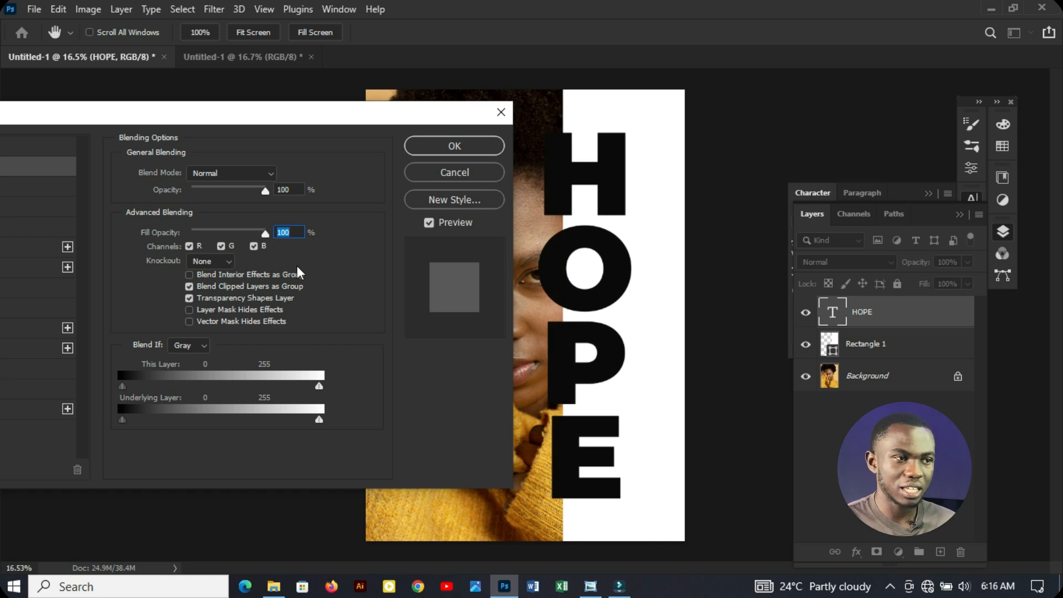
pyautogui.click(228, 261)
pyautogui.click(215, 264)
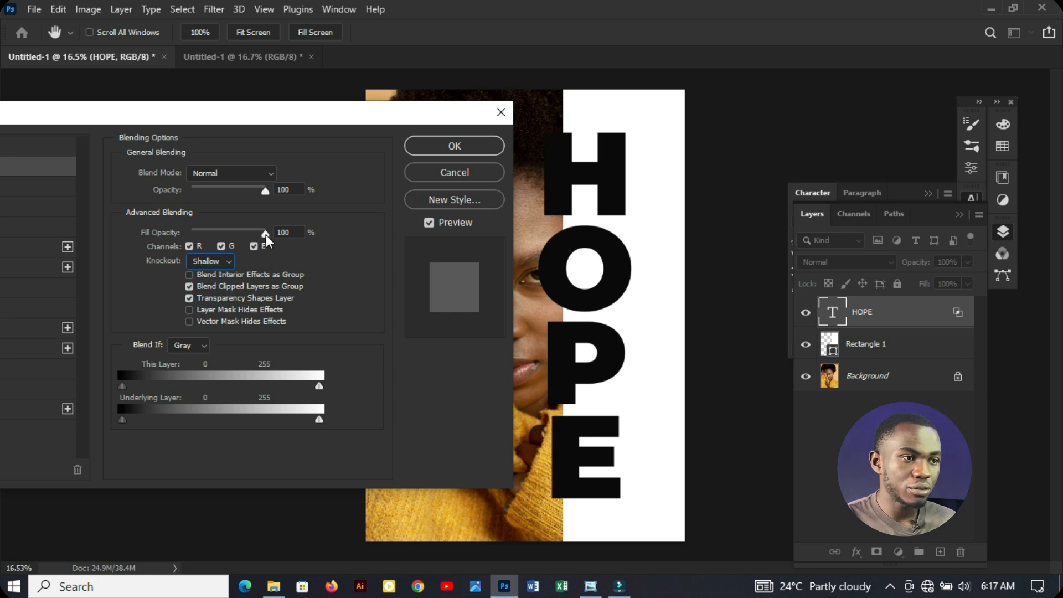
# Lower the fill opacity of the HOPE text layer to 0% and apply the layer style.
pyautogui.moveTo(266, 235); pyautogui.dragTo(180, 235)
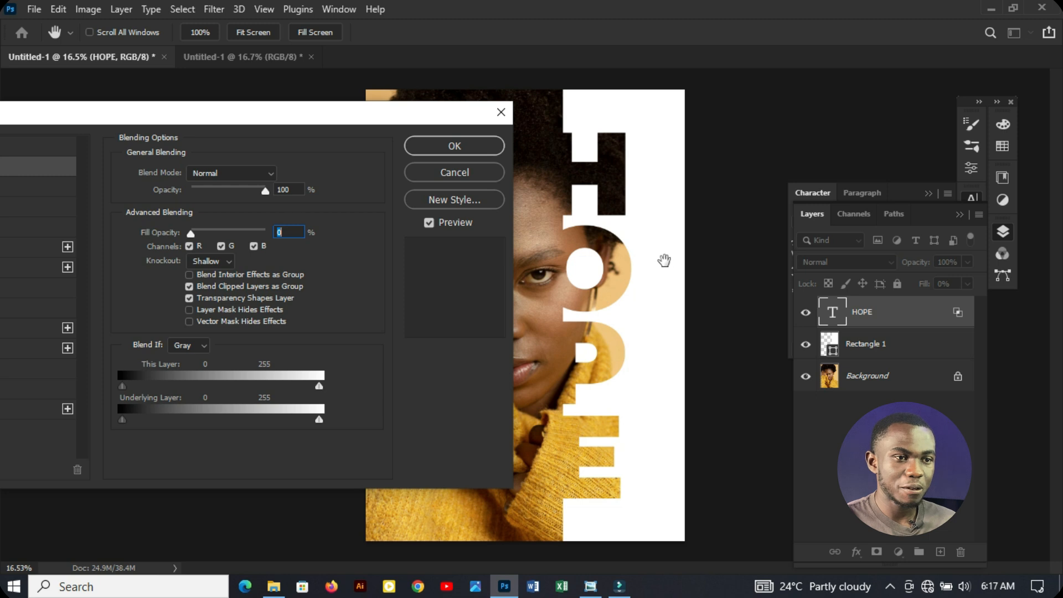
pyautogui.moveTo(315, 122); pyautogui.dragTo(671, 162)
pyautogui.click(813, 198)
pyautogui.scroll(1, 692, 135)
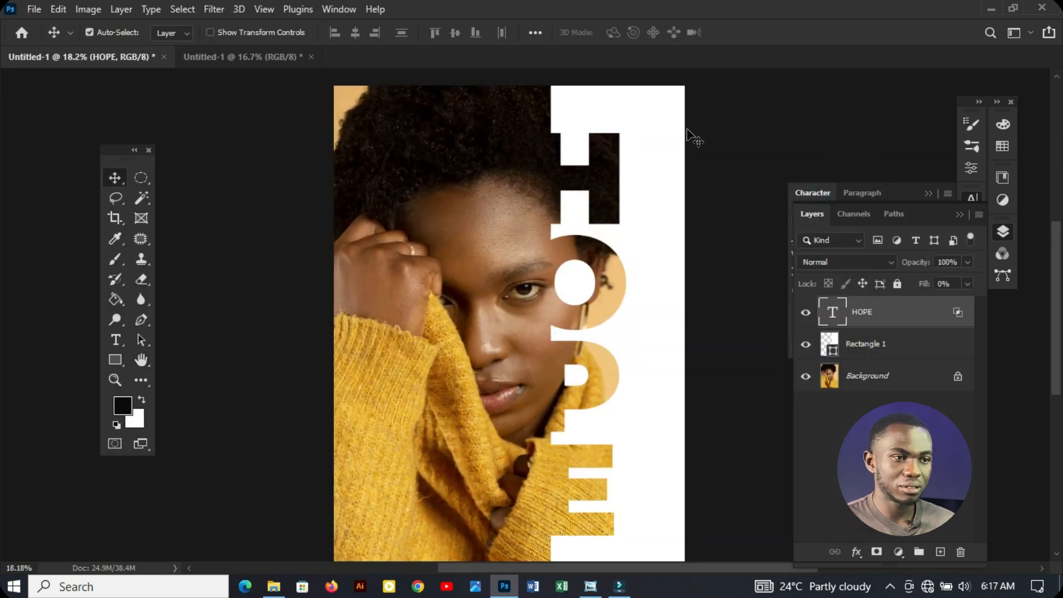
pyautogui.scroll(3, 692, 136)
pyautogui.scroll(3, 596, 238)
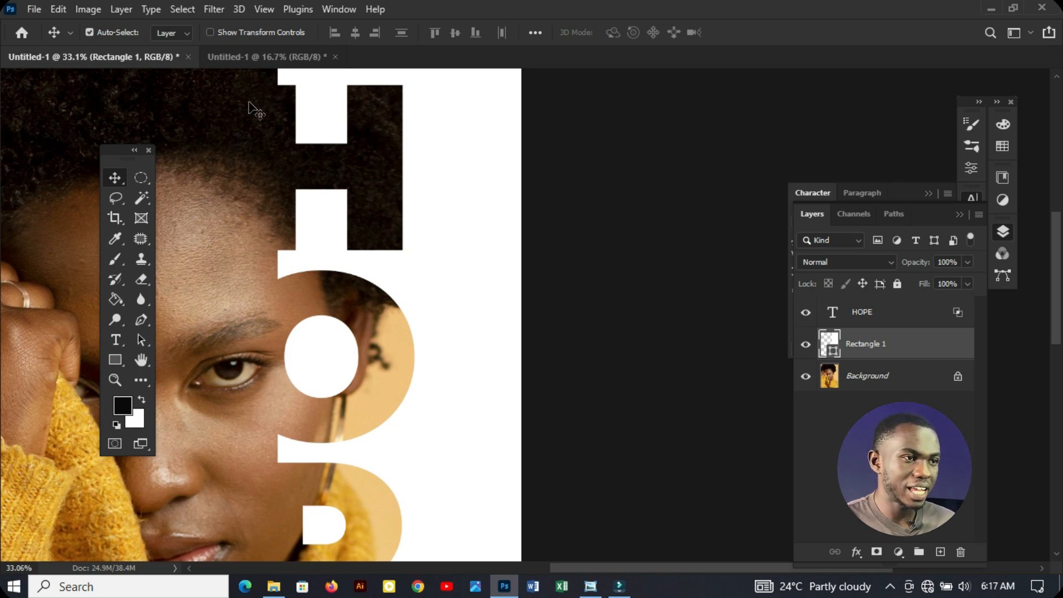
pyautogui.keyDown('alt'); pyautogui.scroll(-1, 315, 174); pyautogui.keyUp('alt')
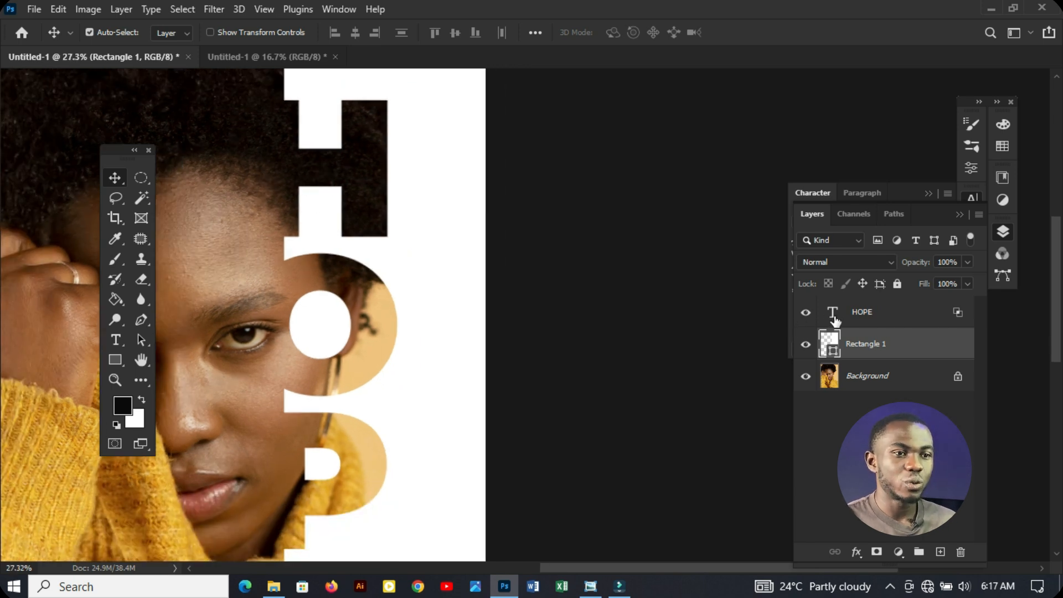
pyautogui.click(856, 552)
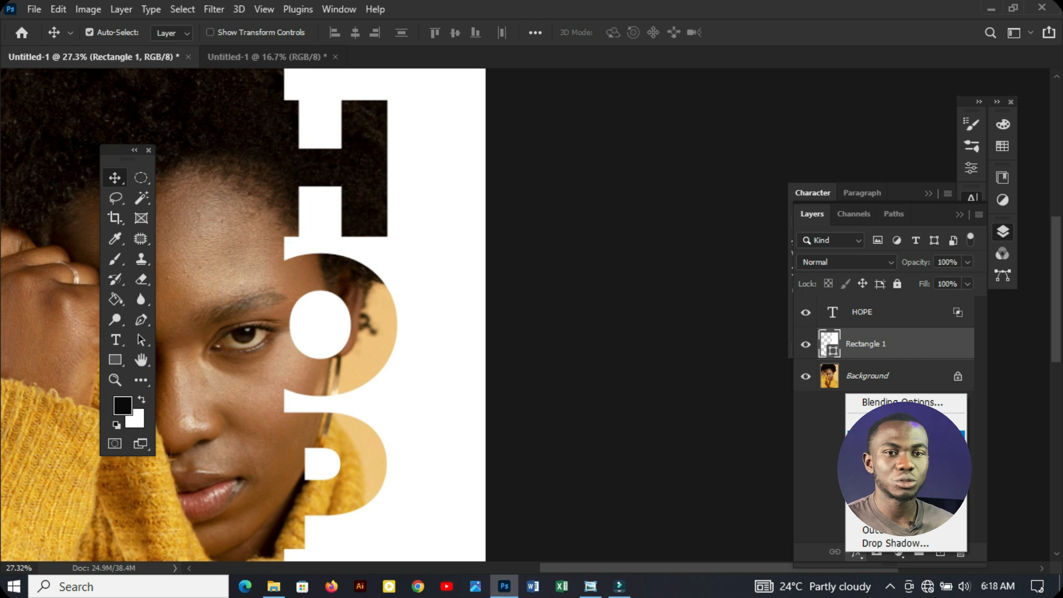
pyautogui.click(906, 435)
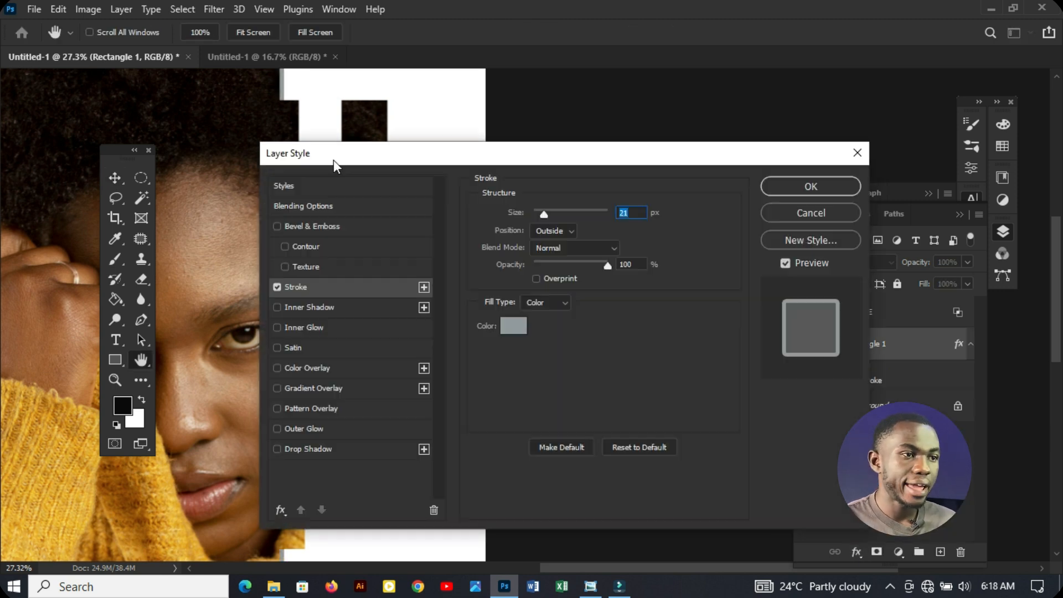
pyautogui.moveTo(333, 160); pyautogui.dragTo(497, 149)
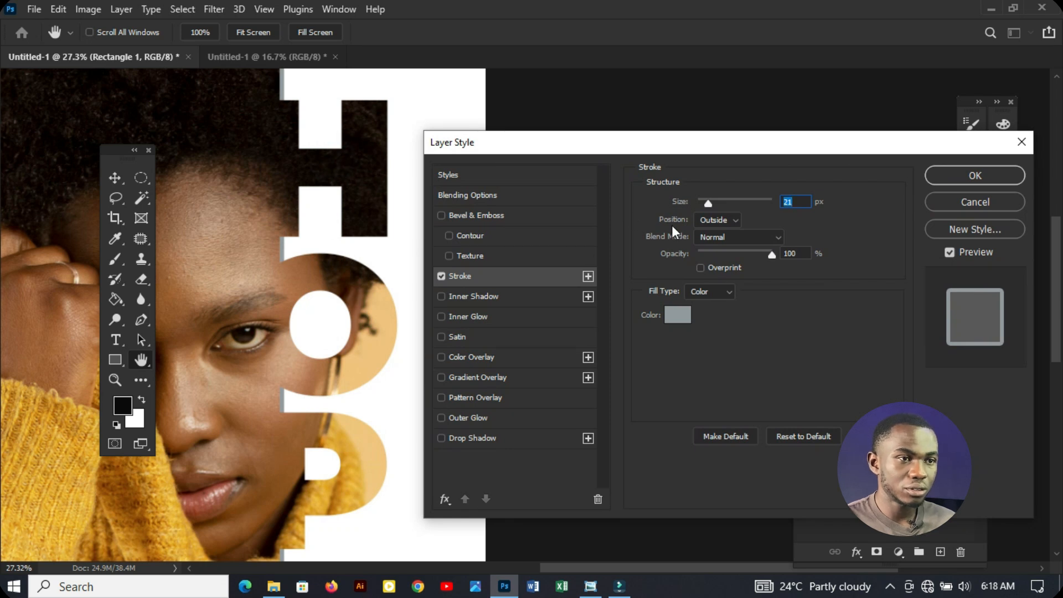
pyautogui.click(959, 202)
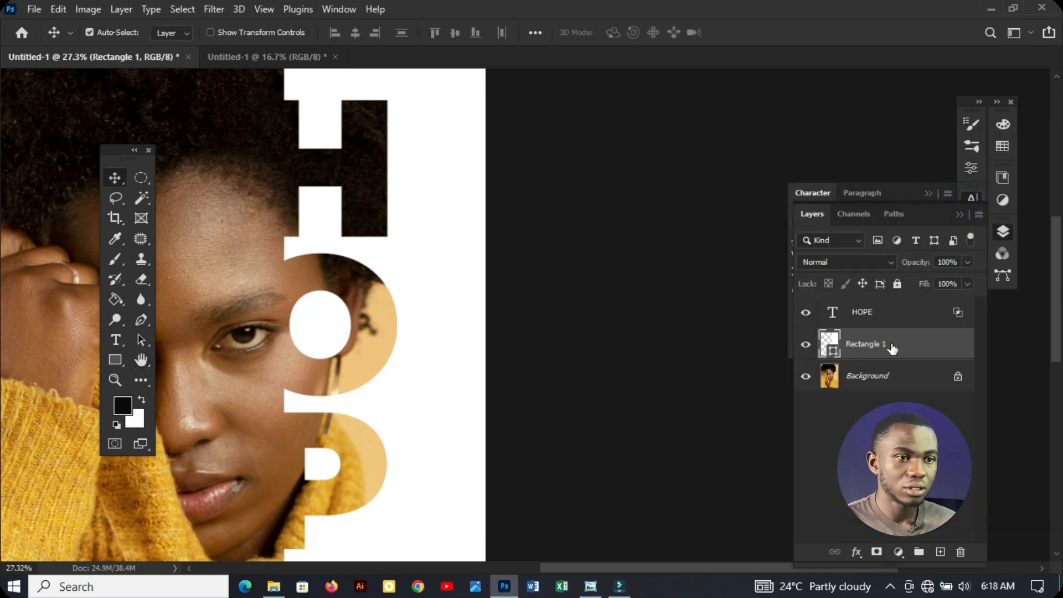
# Add a 10 px white stroke to the HOPE text layer, sampling the colour from the white side panel.
pyautogui.click(901, 319)
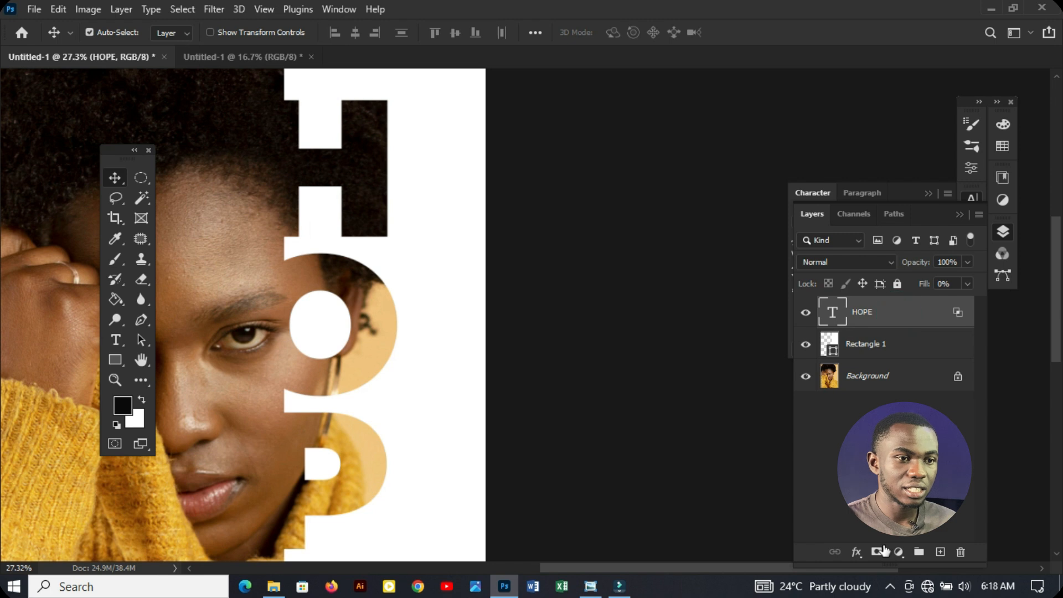
pyautogui.click(856, 552)
pyautogui.click(866, 544)
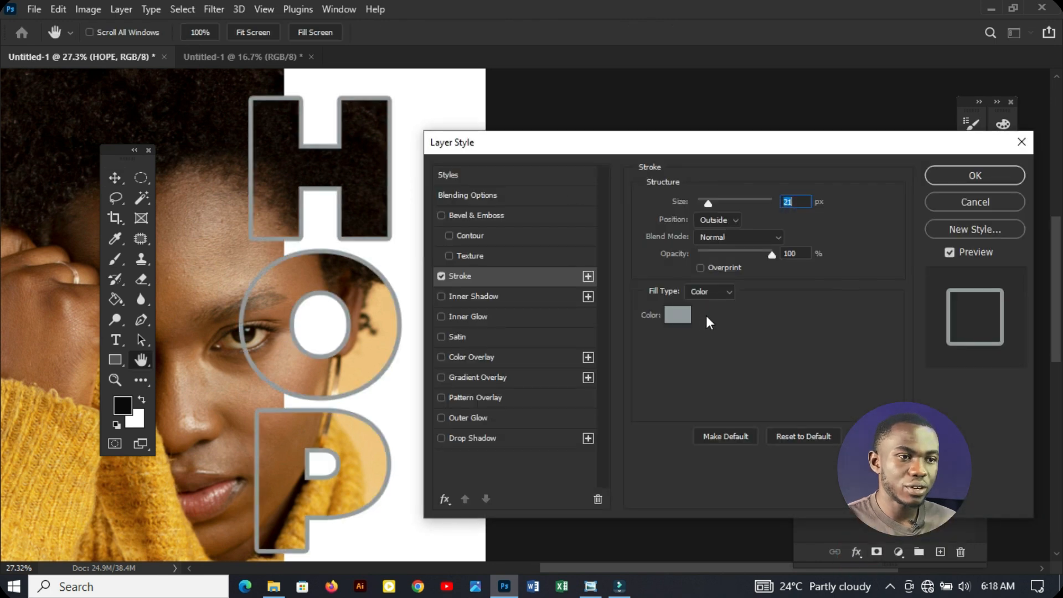
pyautogui.click(678, 314)
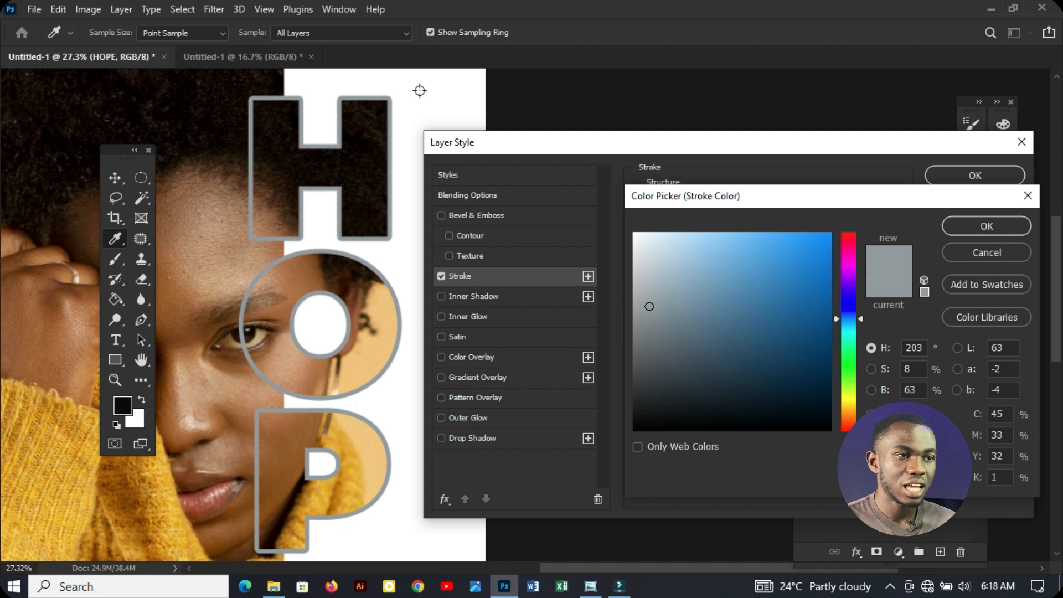
pyautogui.click(431, 98)
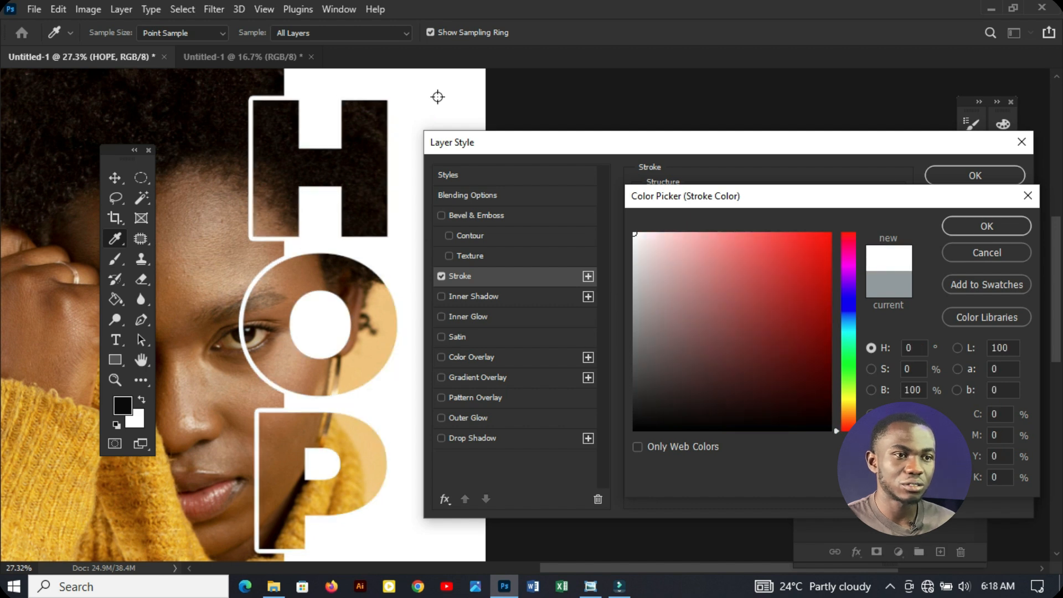
pyautogui.click(966, 227)
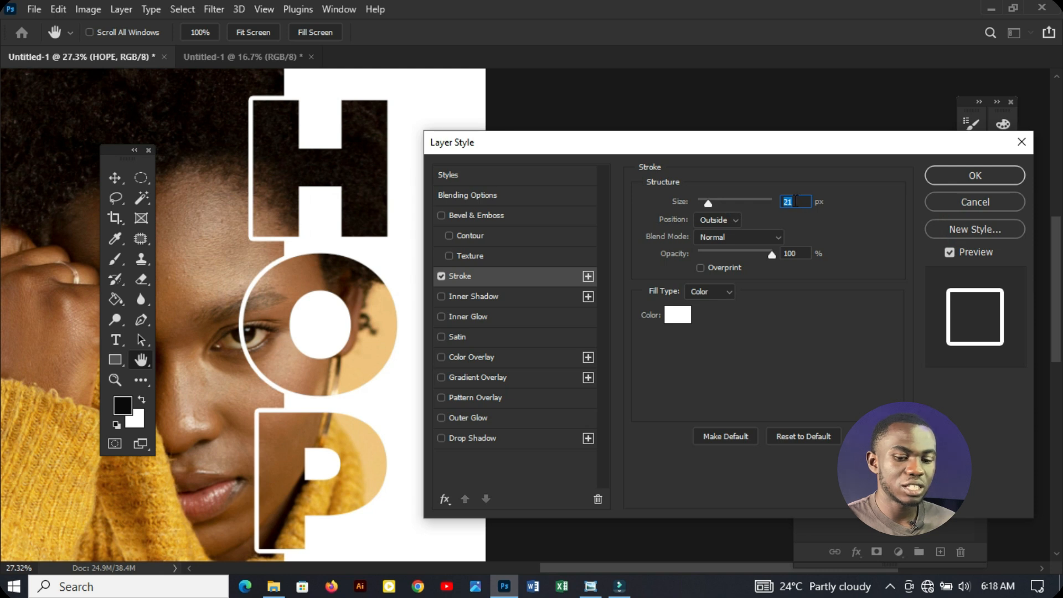
pyautogui.write('10')
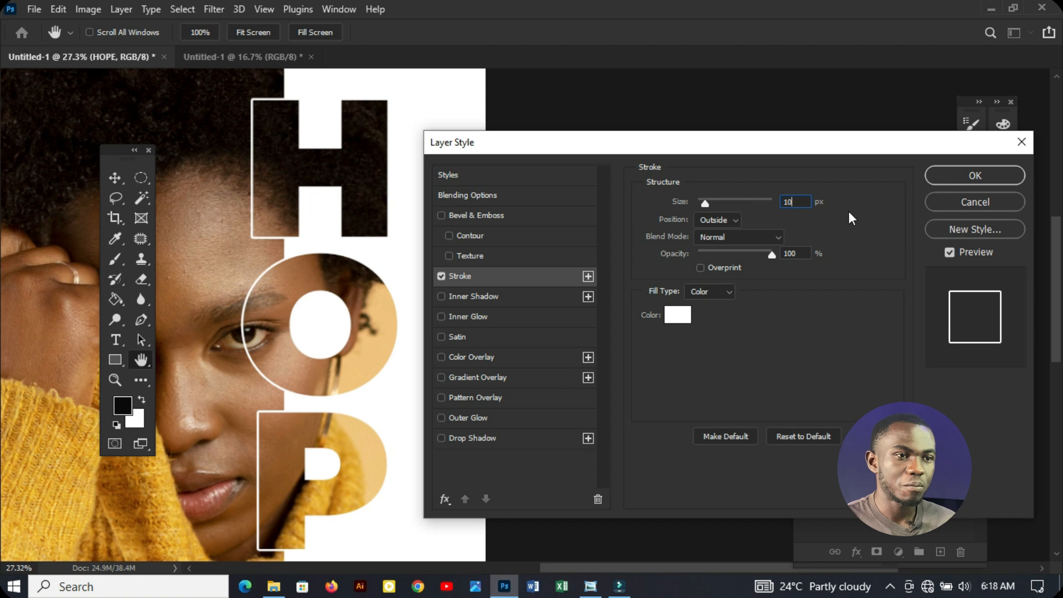
# Try the stroke's Center, Outside and Inside positions, with the size raised to 70 px and lowered to 40 px.
pyautogui.click(733, 221)
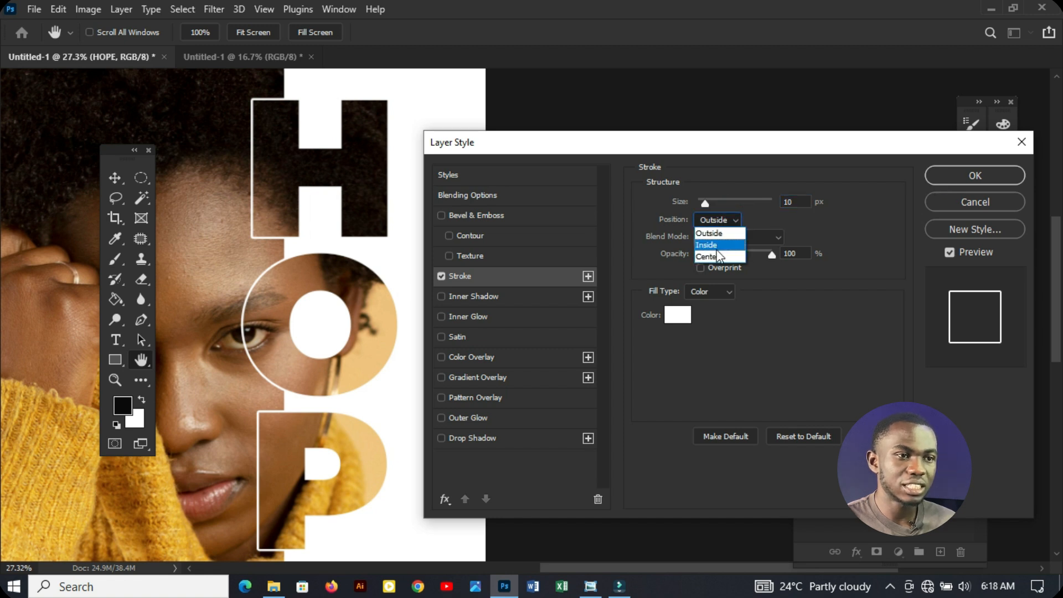
pyautogui.click(716, 257)
pyautogui.click(718, 220)
pyautogui.click(714, 233)
pyautogui.click(720, 220)
pyautogui.click(716, 245)
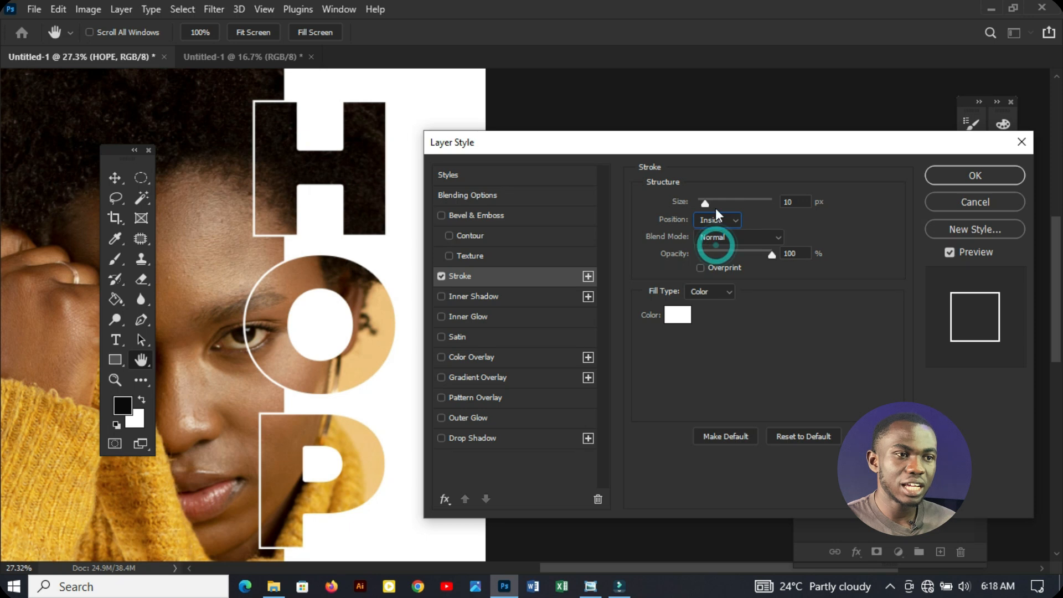
pyautogui.moveTo(706, 203); pyautogui.dragTo(723, 204)
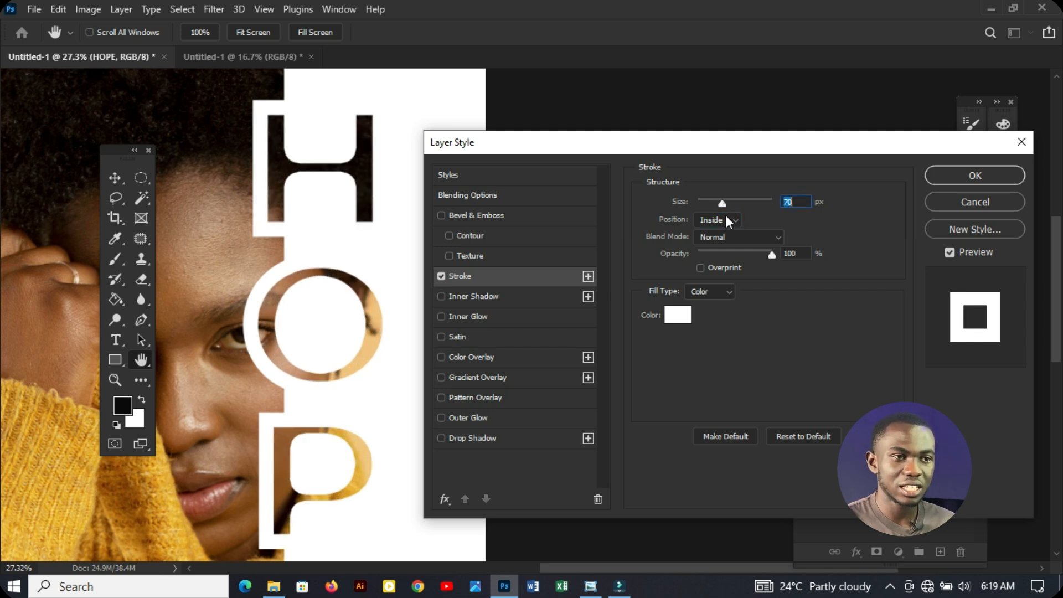
pyautogui.click(725, 217)
pyautogui.click(715, 257)
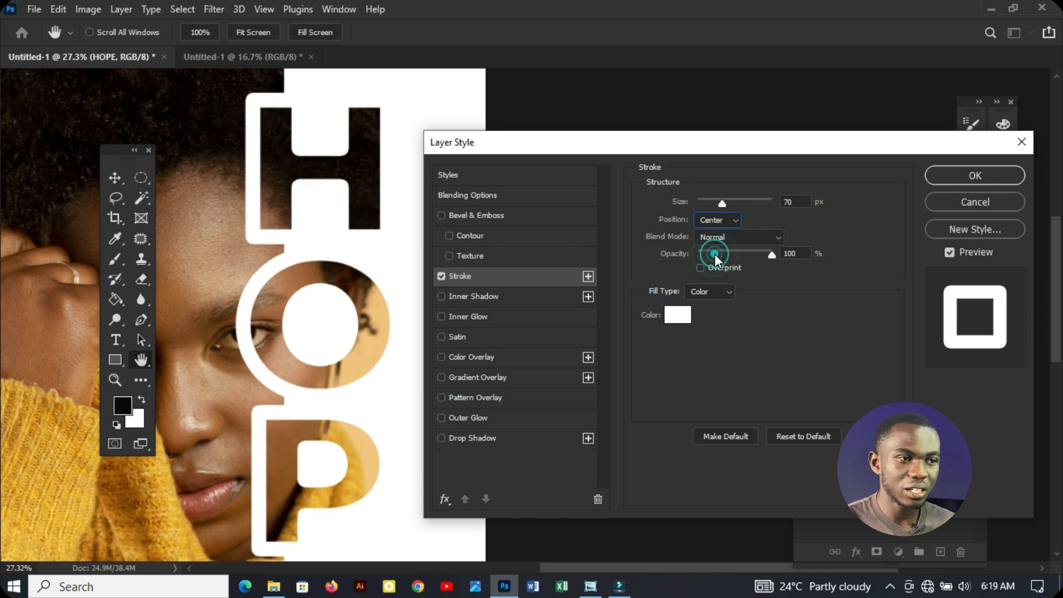
pyautogui.moveTo(723, 204)
pyautogui.mouseDown()
pyautogui.moveTo(742, 203)
pyautogui.moveTo(715, 203)
pyautogui.mouseUp()
# Set the HOPE layer's stroke position to Outside and its size to 10 px, and apply the layer style.
pyautogui.click(731, 218)
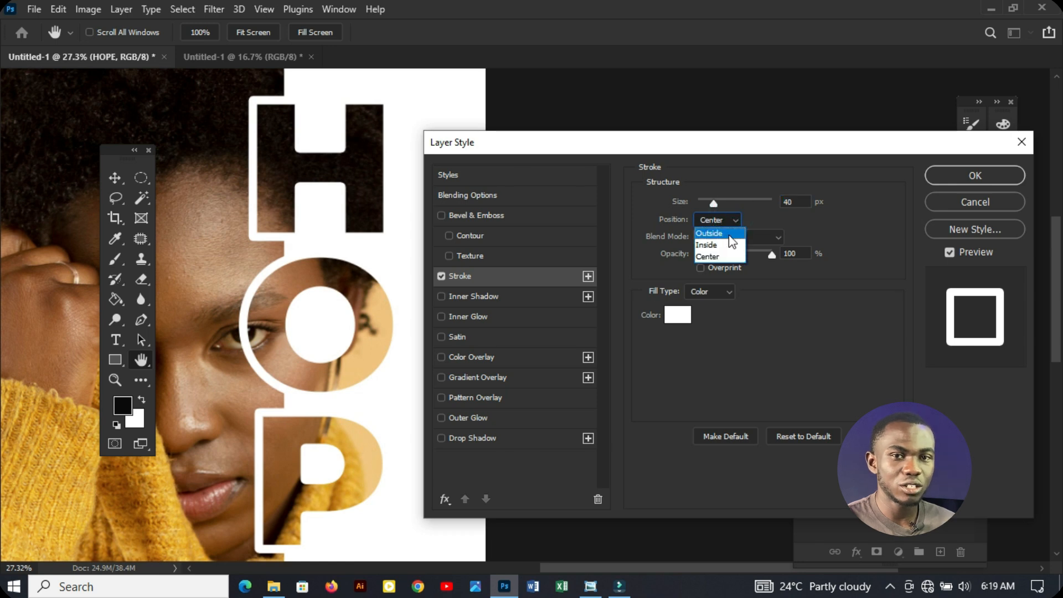
pyautogui.click(731, 231)
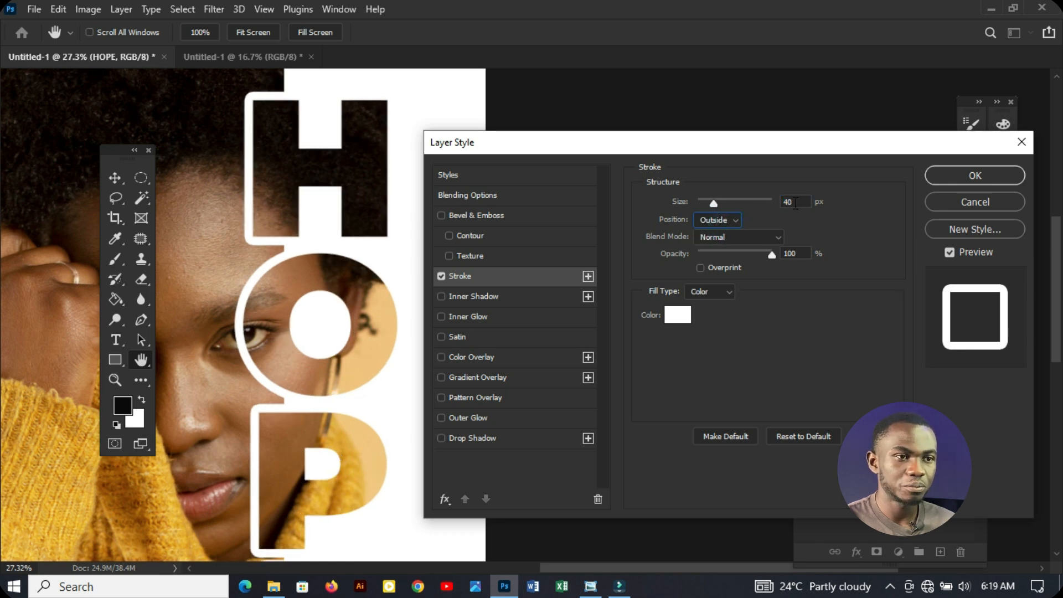
pyautogui.write('10')
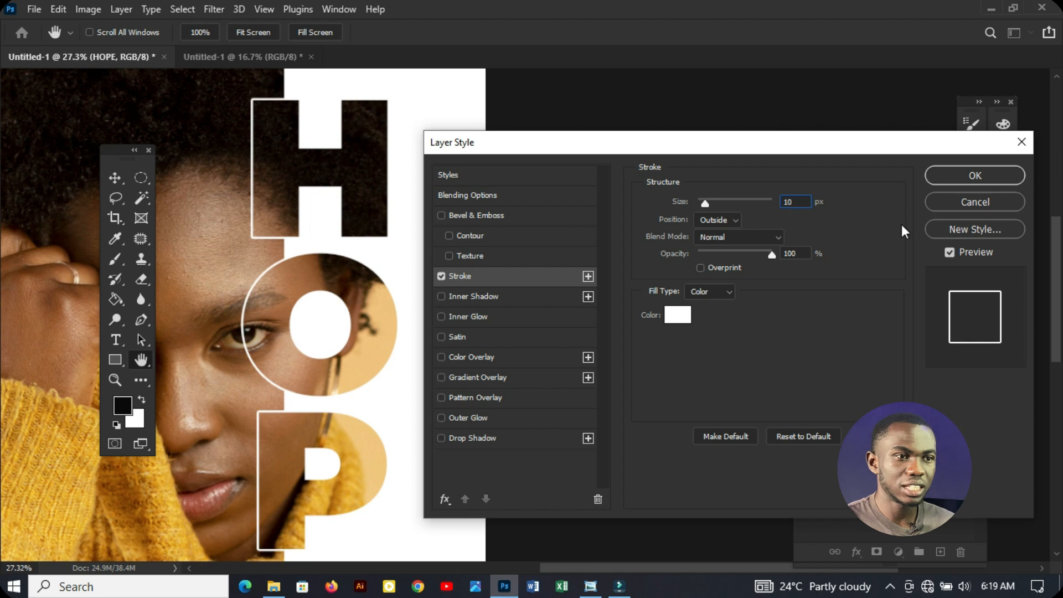
pyautogui.click(944, 176)
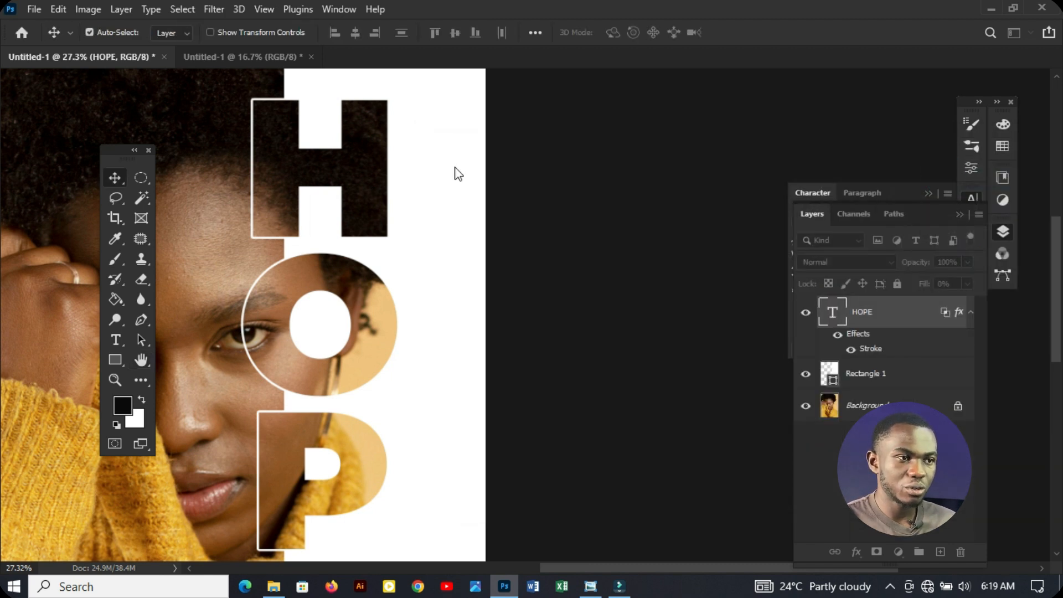
pyautogui.hotkey('ctrl', '0')
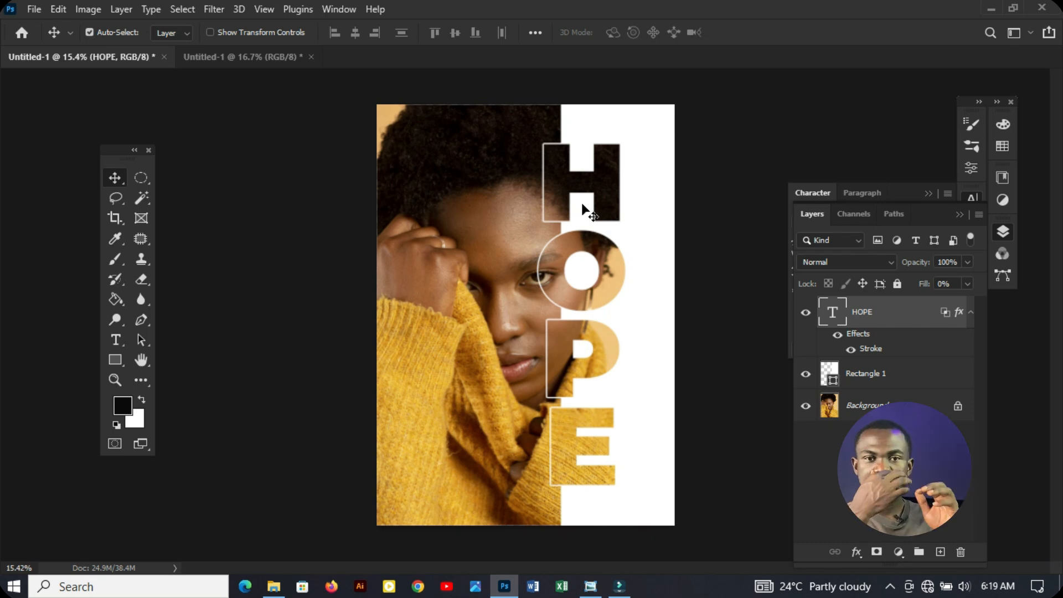
pyautogui.hotkey('ctrl', '+')
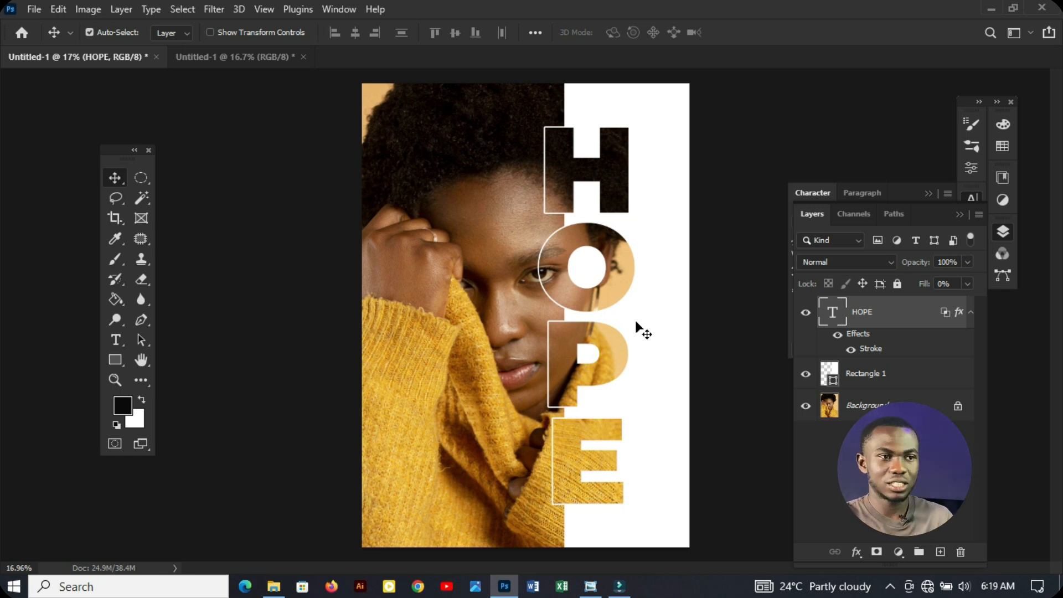
# Try unlocking the Background layer, and undo the change.
pyautogui.click(861, 411)
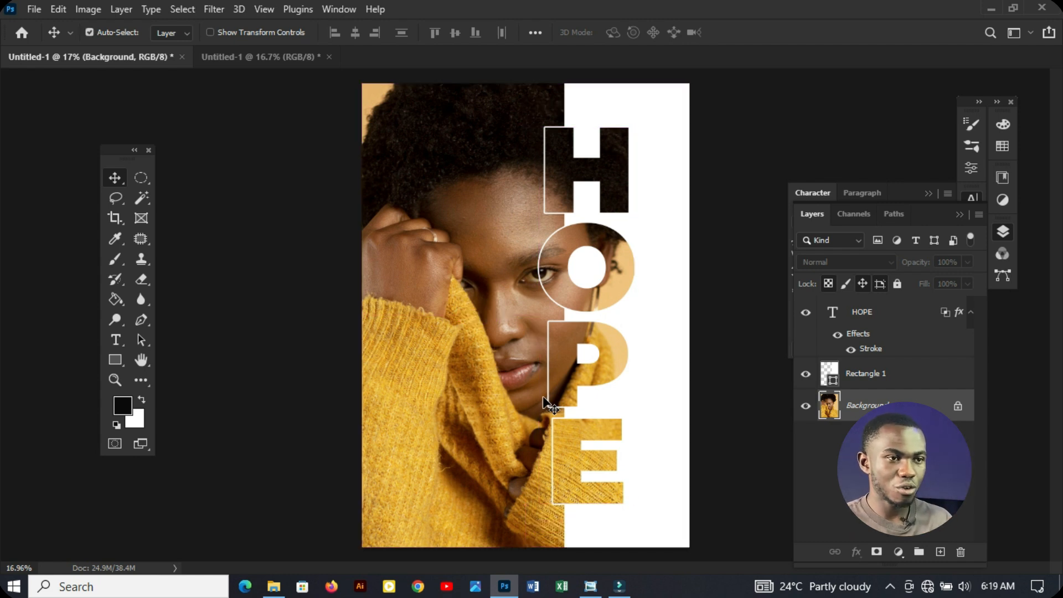
pyautogui.click(958, 409)
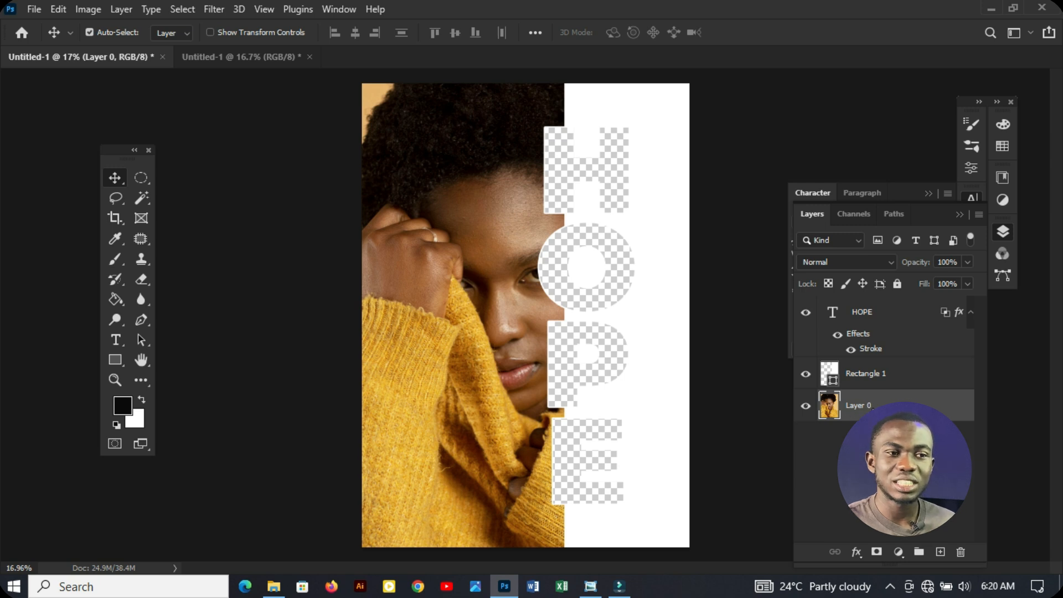
pyautogui.hotkey('ctrl', 'z')
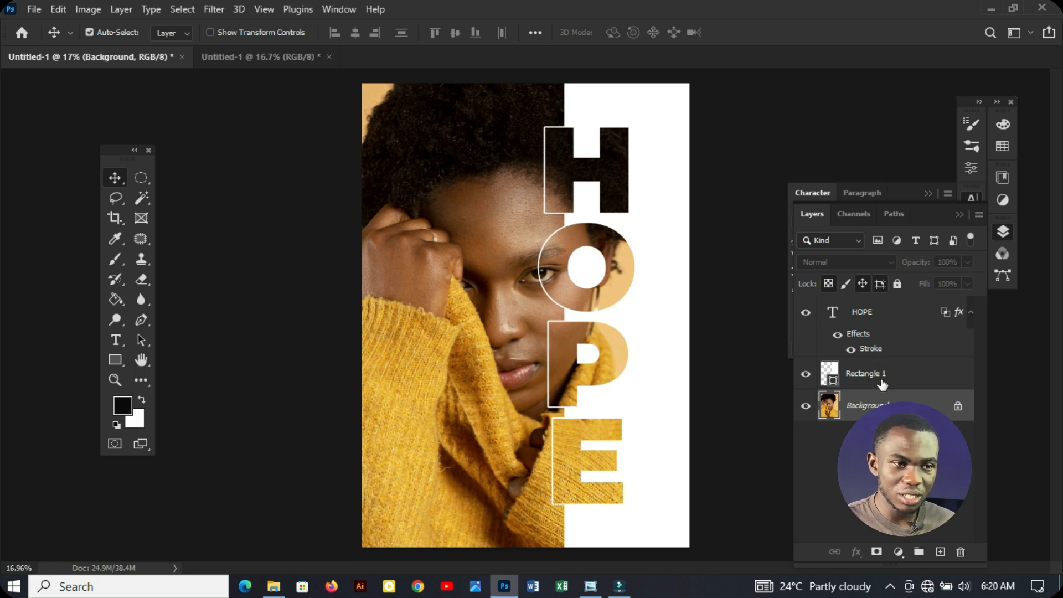
# Draw a yellow rectangle about 1070 by 2400 px directly above the Background layer, across the middle of the lettering.
pyautogui.click(883, 314)
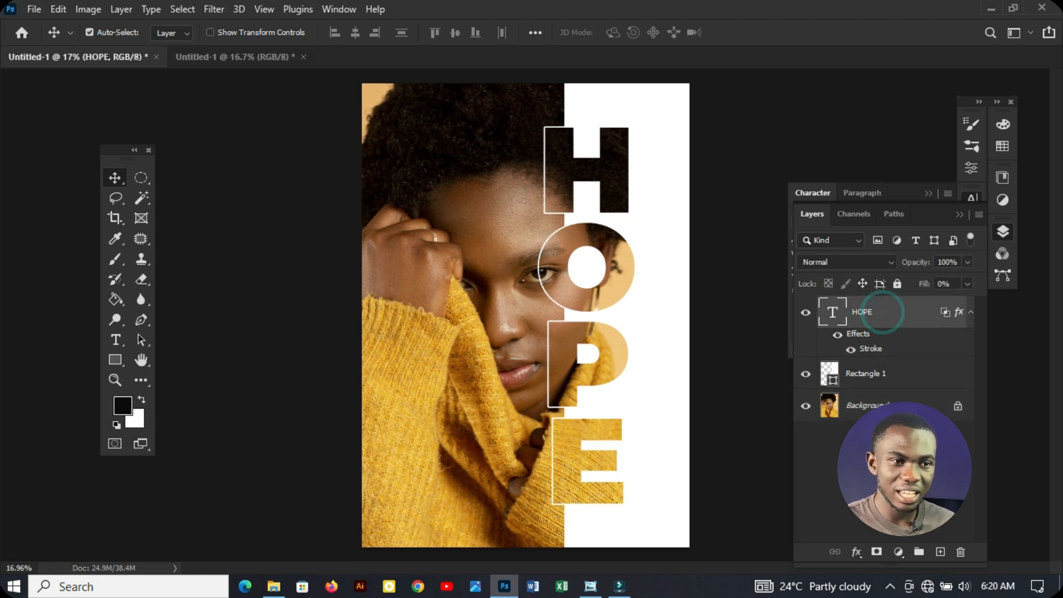
pyautogui.click(895, 399)
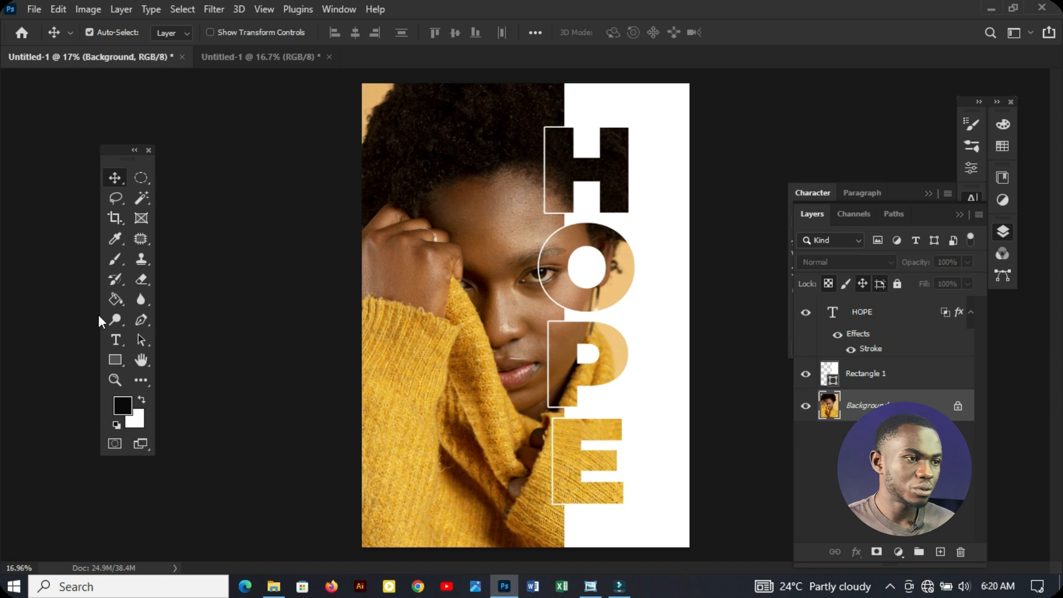
pyautogui.rightClick(115, 359)
pyautogui.click(138, 354)
pyautogui.click(155, 360)
pyautogui.click(173, 32)
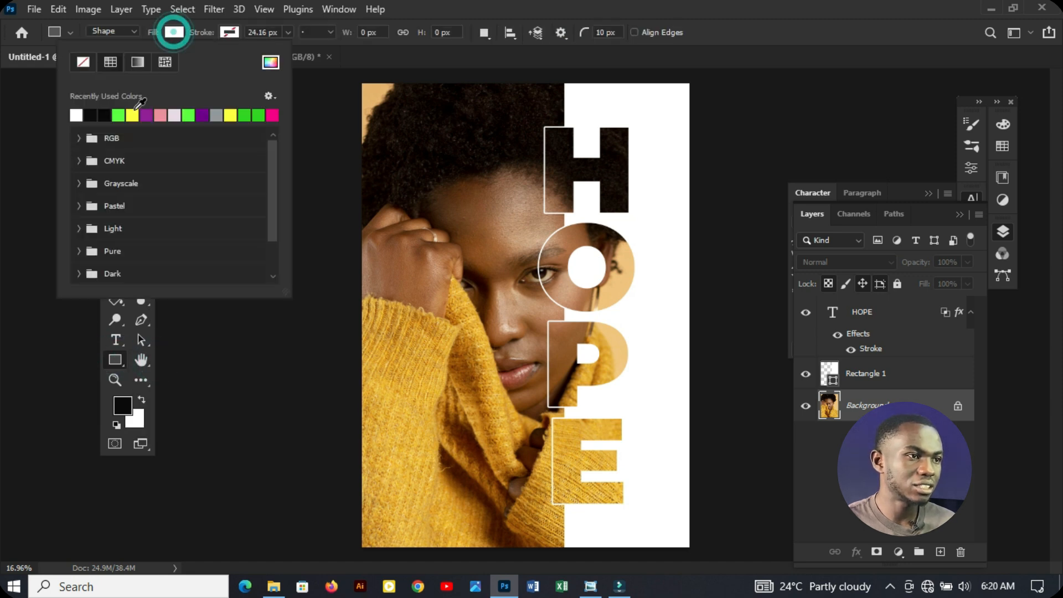
pyautogui.click(77, 115)
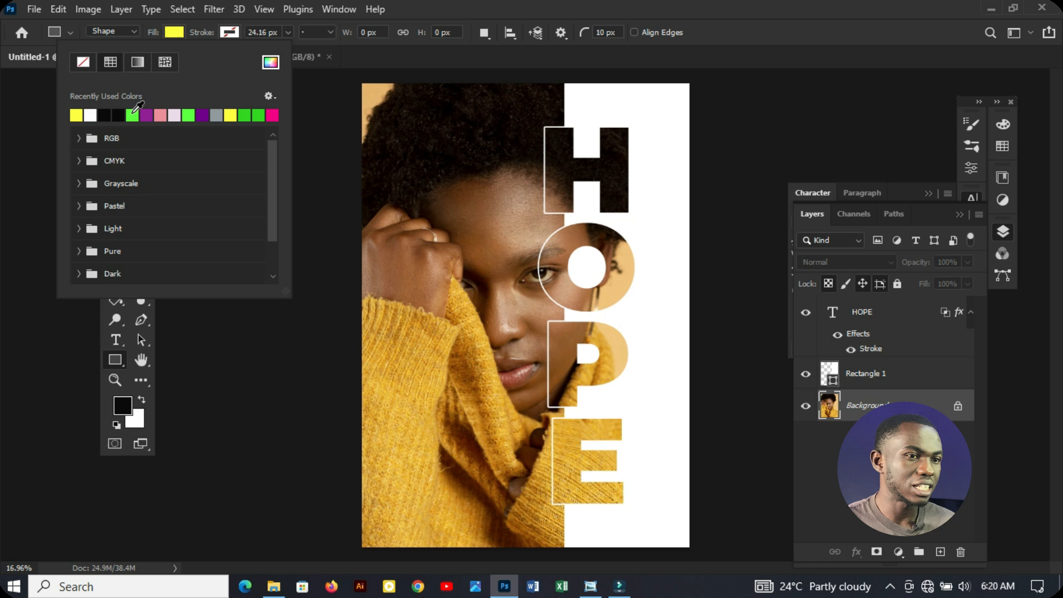
pyautogui.click(875, 384)
pyautogui.click(880, 377)
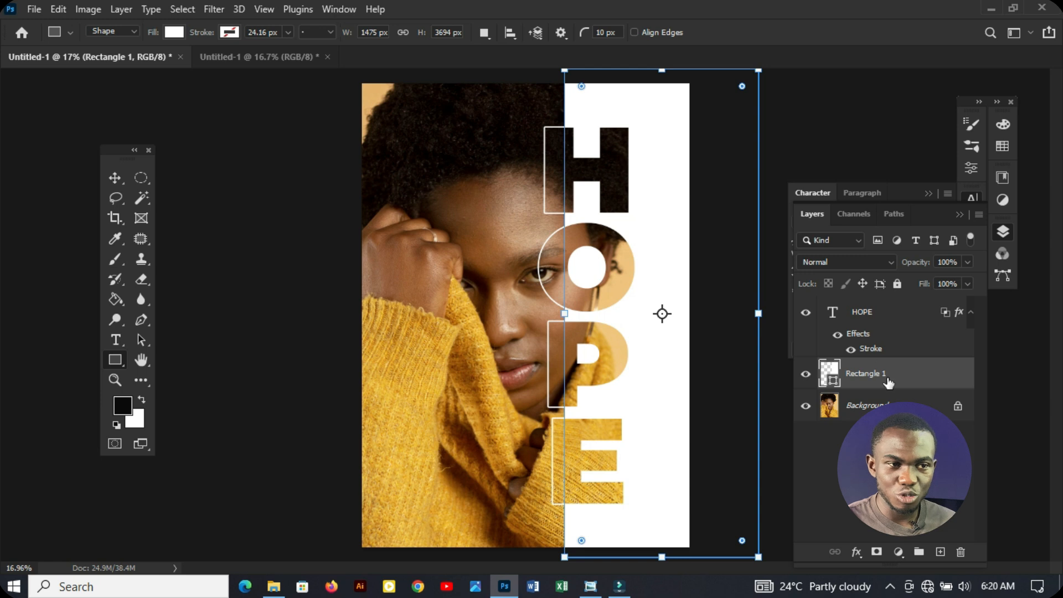
pyautogui.click(880, 405)
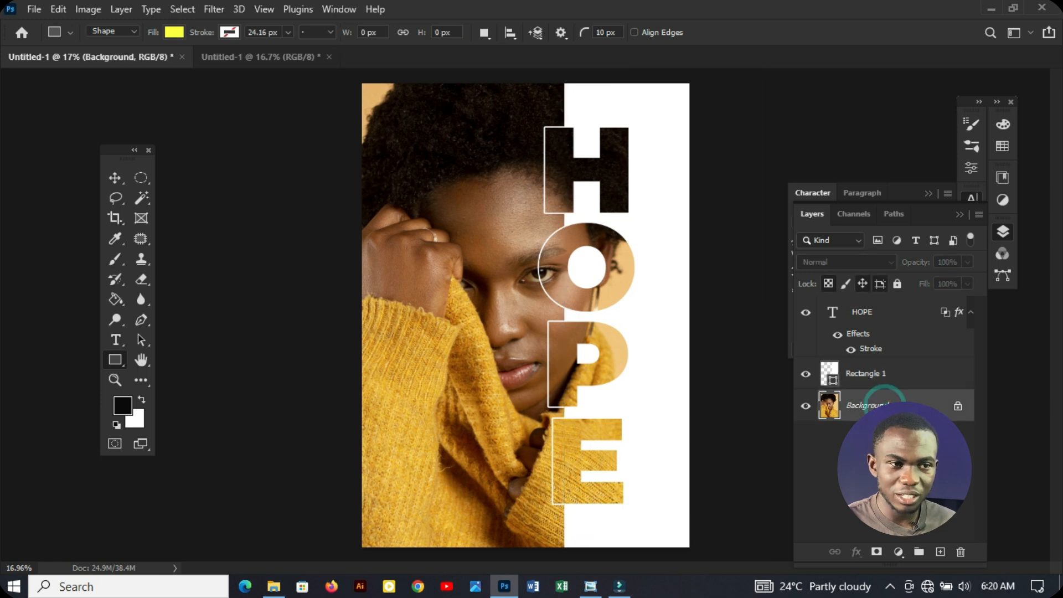
pyautogui.click(875, 315)
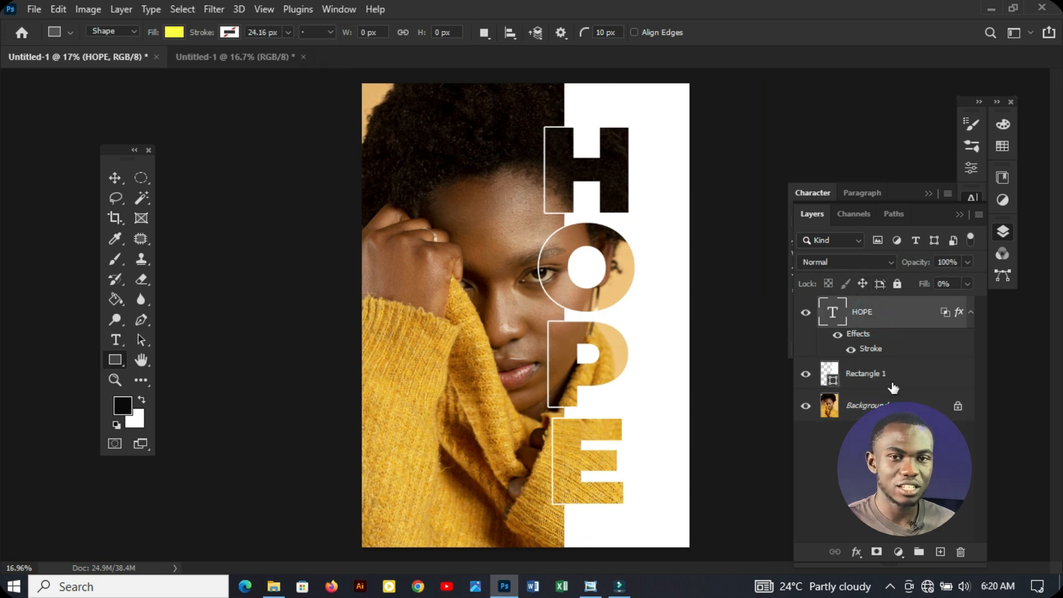
pyautogui.click(886, 405)
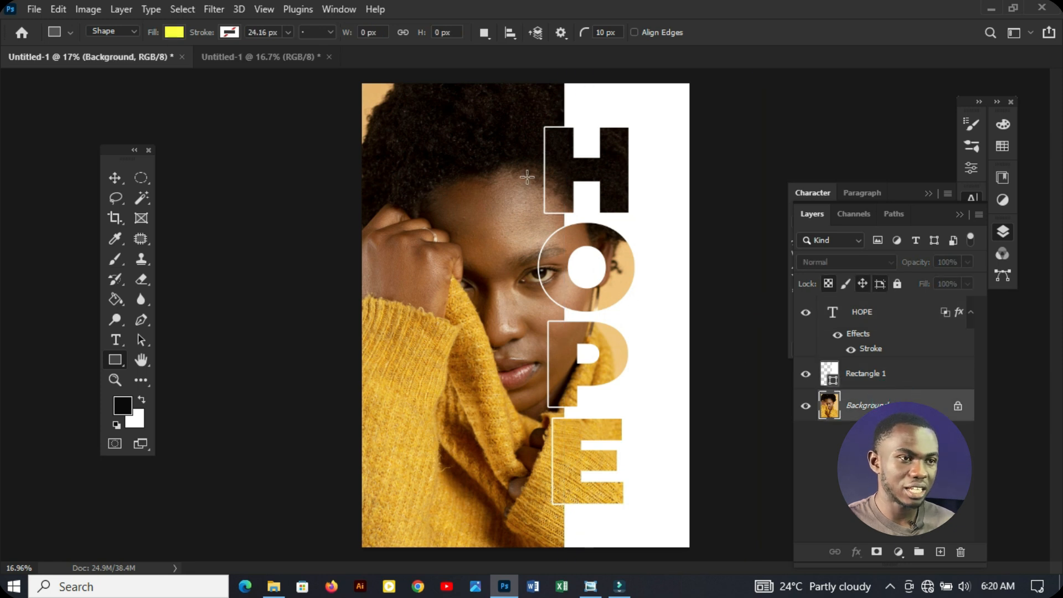
pyautogui.moveTo(515, 162); pyautogui.dragTo(655, 479)
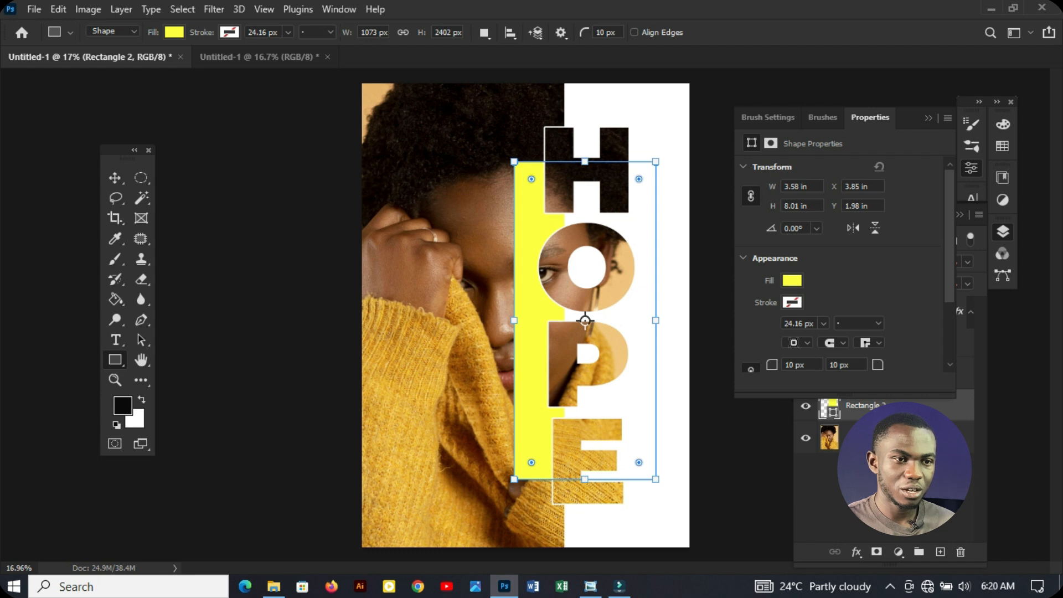
# Replace the HOPE lettering with DOPE in the knockout text layer.
pyautogui.click(954, 412)
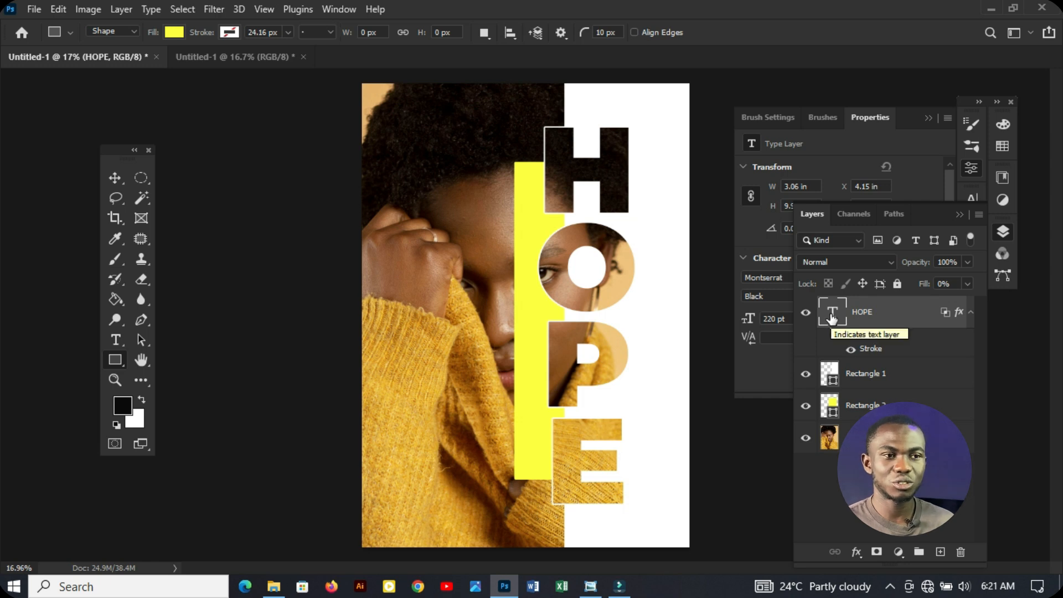
pyautogui.doubleClick(839, 321)
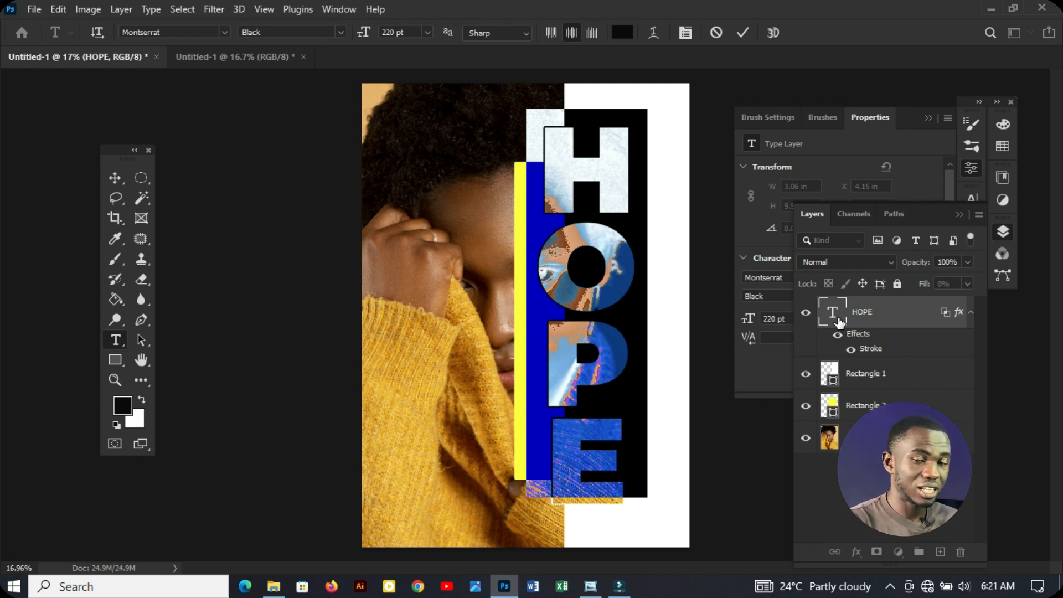
pyautogui.write('DOPE')
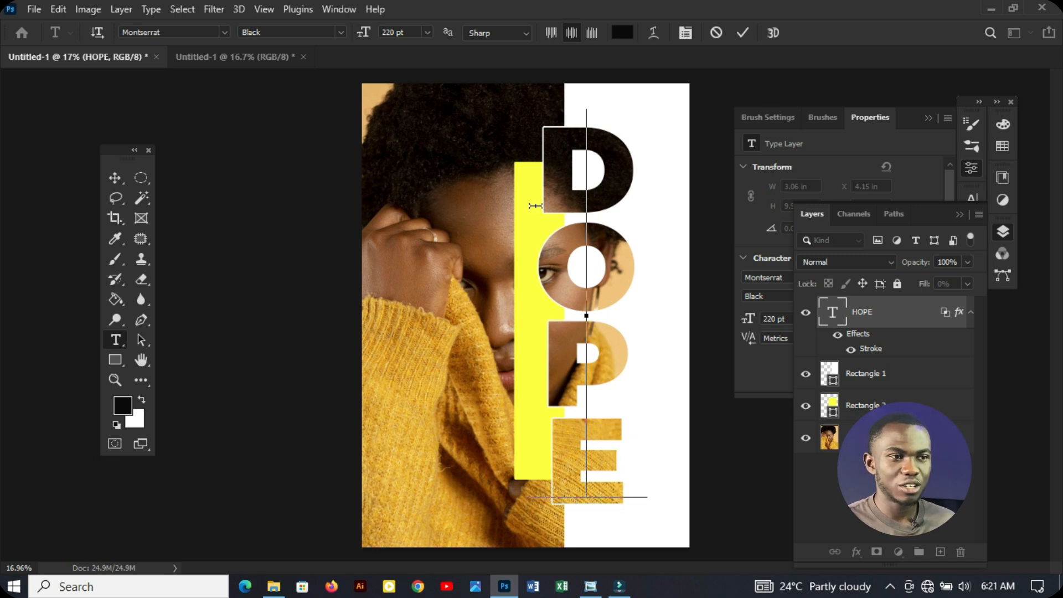
pyautogui.hotkey('ctrl', 'Return')
pyautogui.press('u')
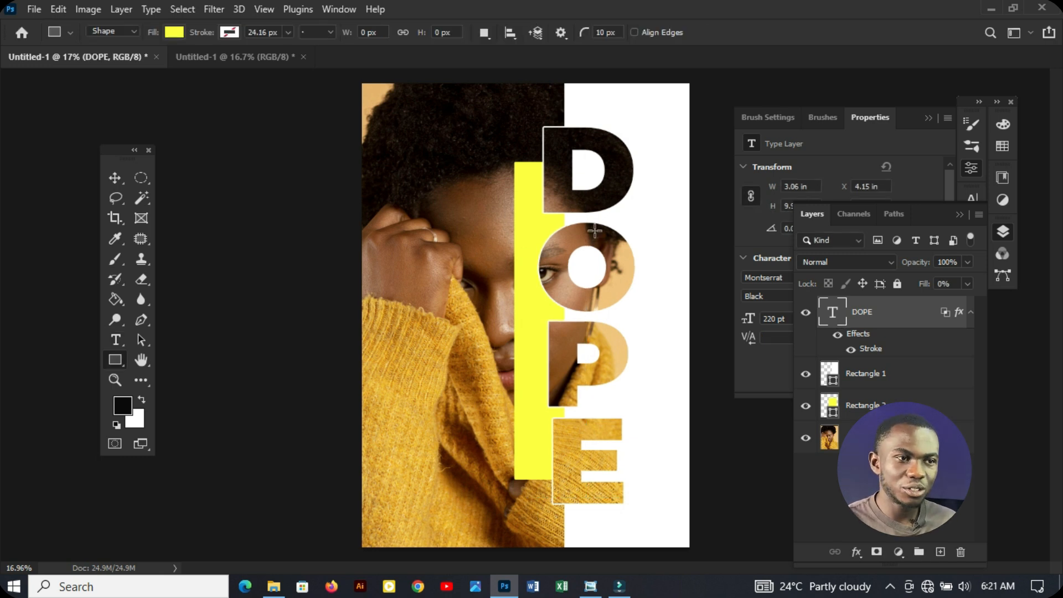
# Change the wording of the knockout text layer to LOVE and switch to the Move tool.
pyautogui.doubleClick(833, 314)
pyautogui.write('LOVE')
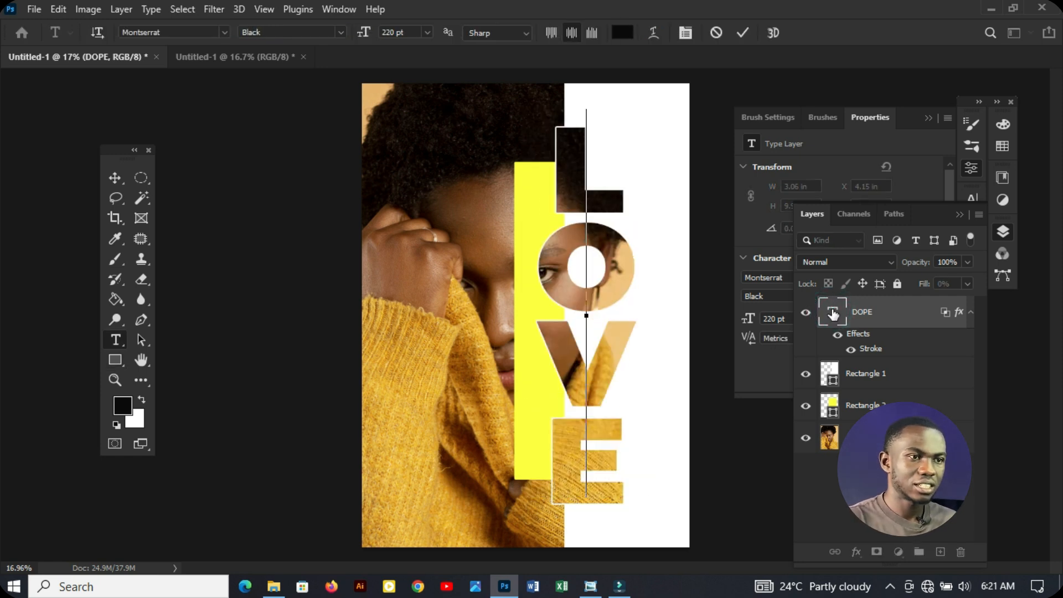
pyautogui.click(895, 317)
pyautogui.press('u')
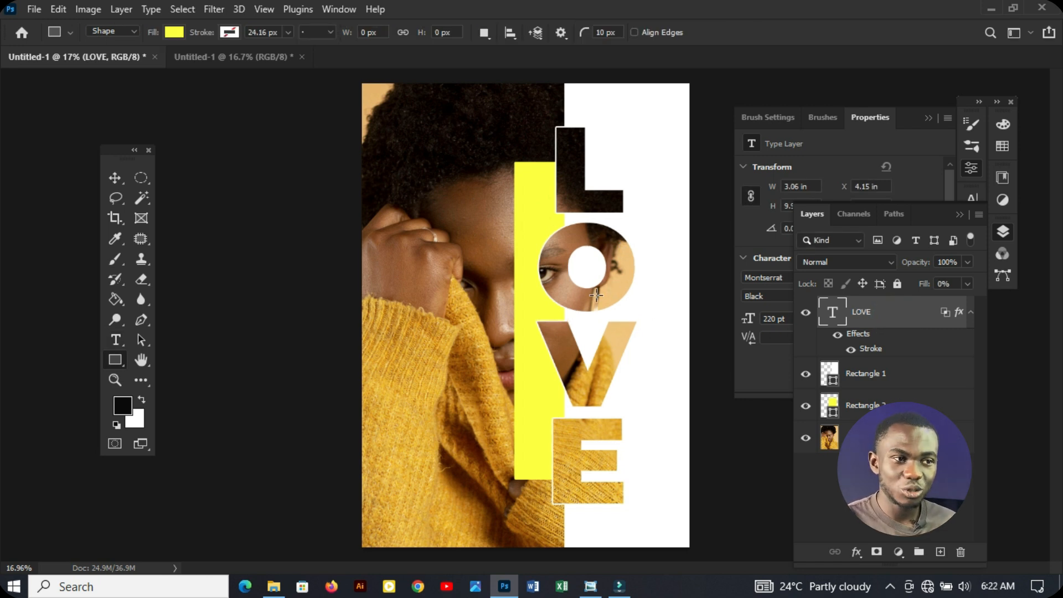
pyautogui.click(114, 178)
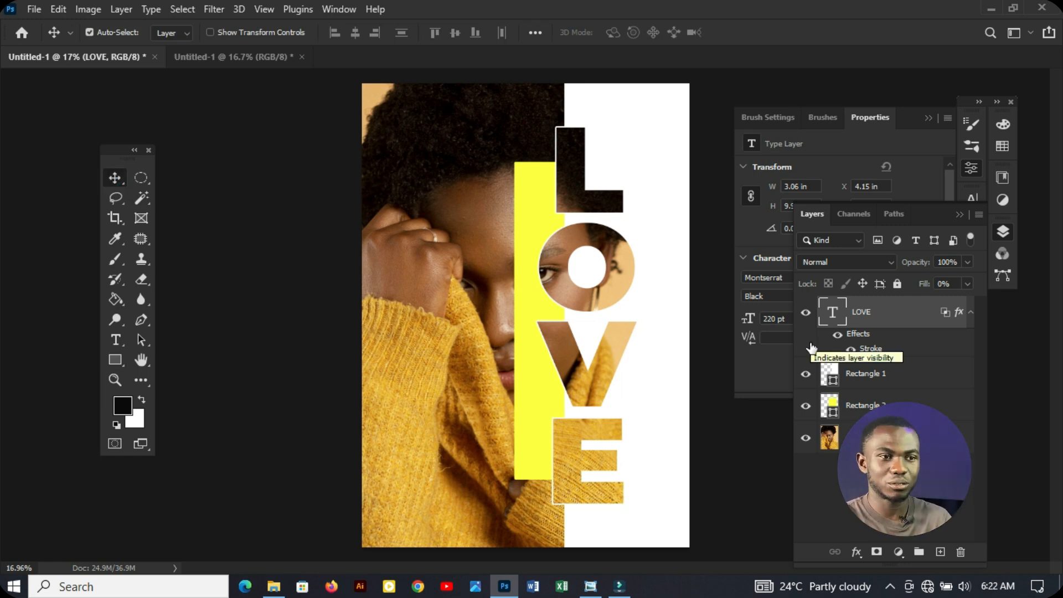
# Add a Color Lookup adjustment using EdgyAmber.3DL directly above the Background layer, and switch to the second poster document.
pyautogui.click(847, 437)
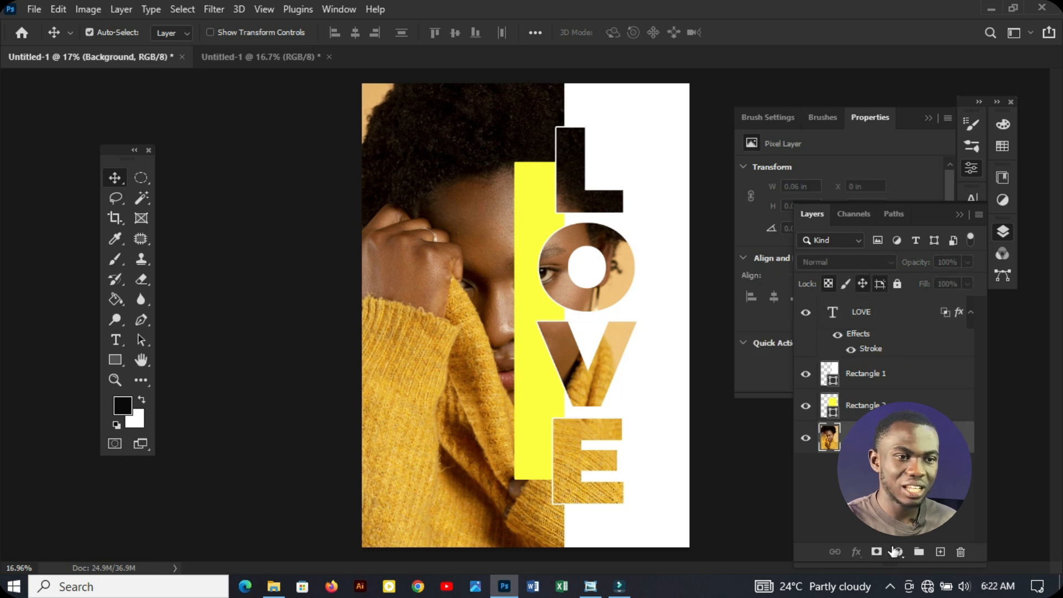
pyautogui.click(896, 551)
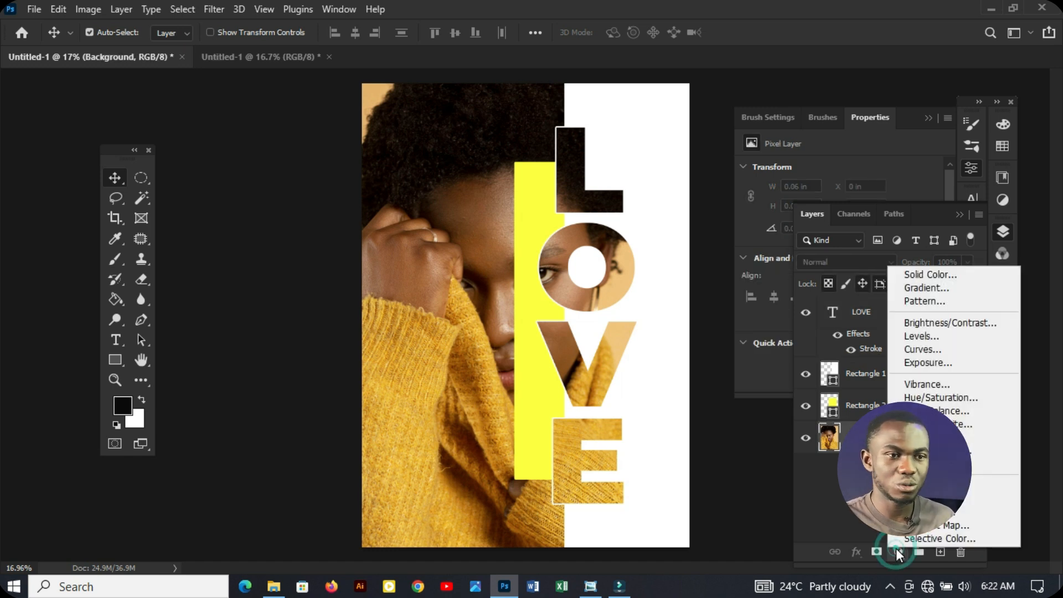
pyautogui.click(935, 464)
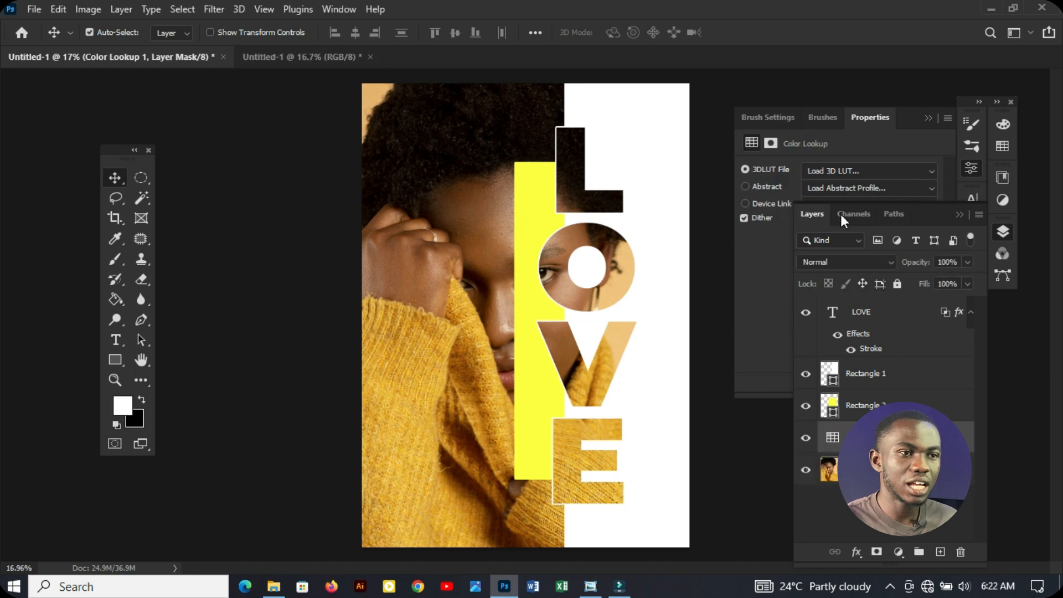
pyautogui.click(847, 171)
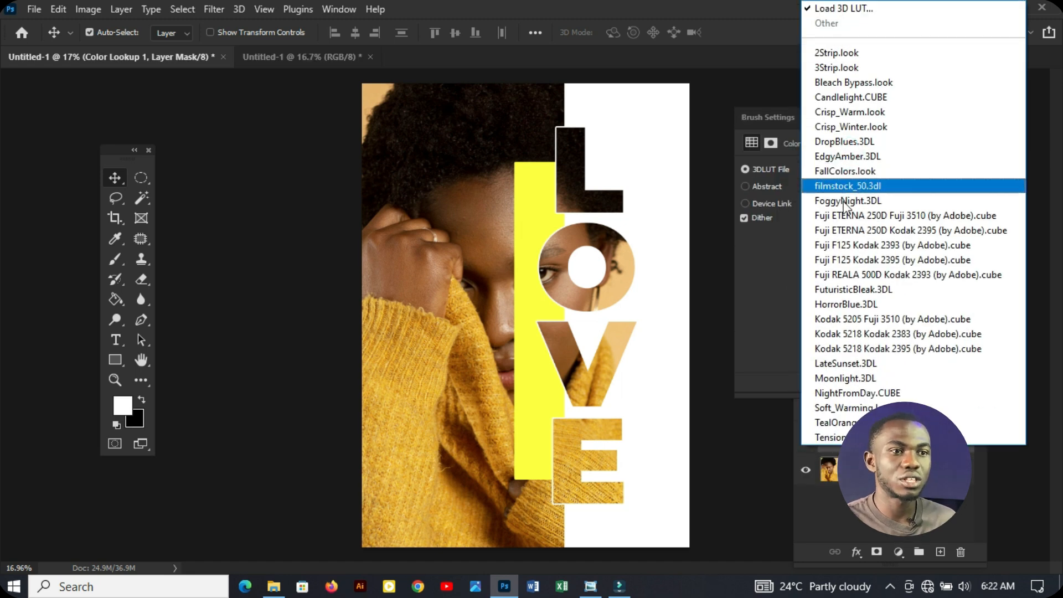
pyautogui.click(855, 156)
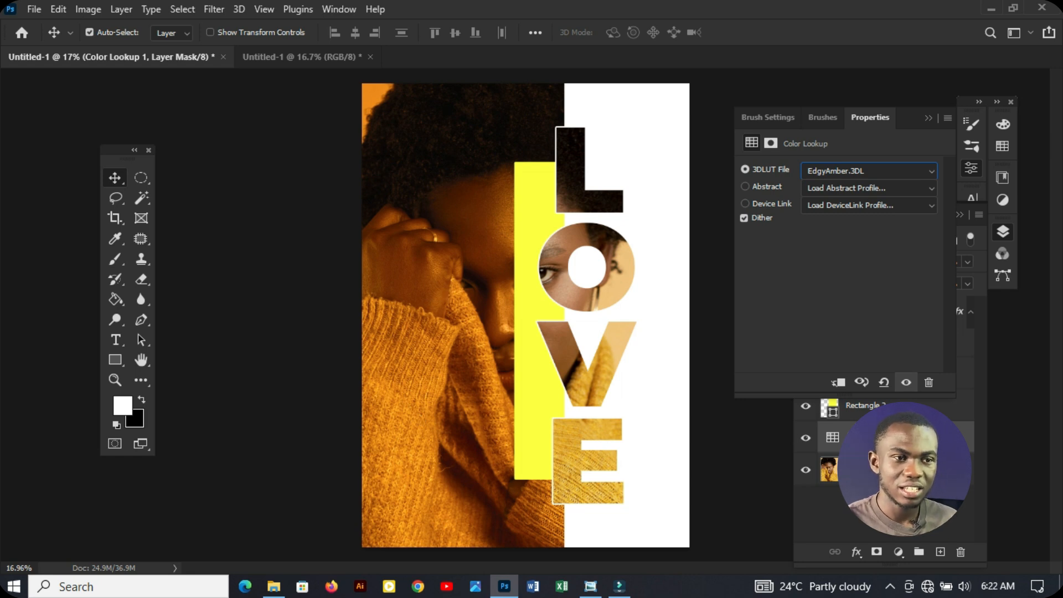
pyautogui.click(875, 469)
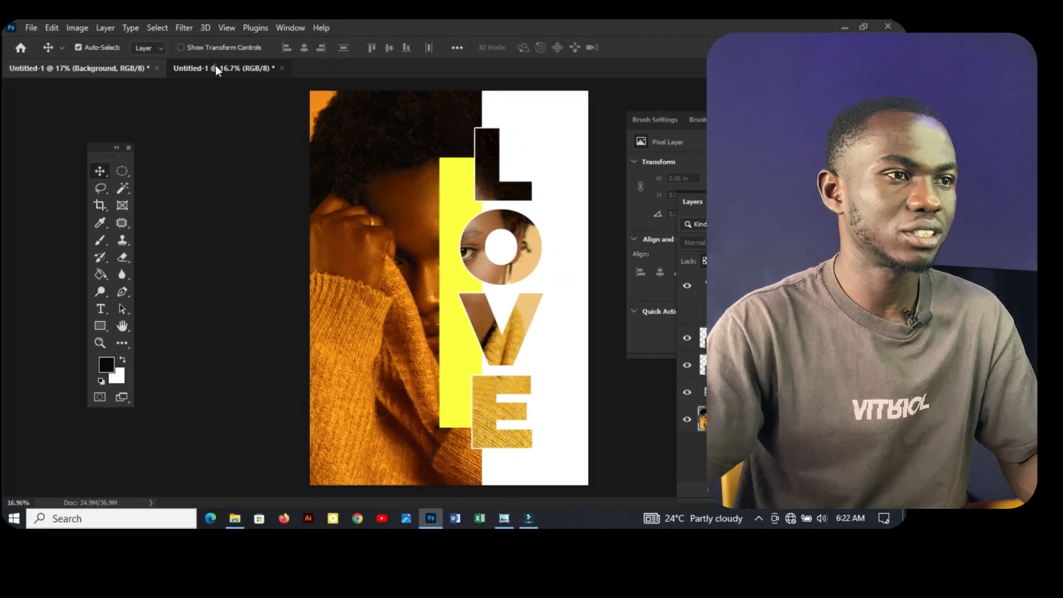
pyautogui.click(215, 66)
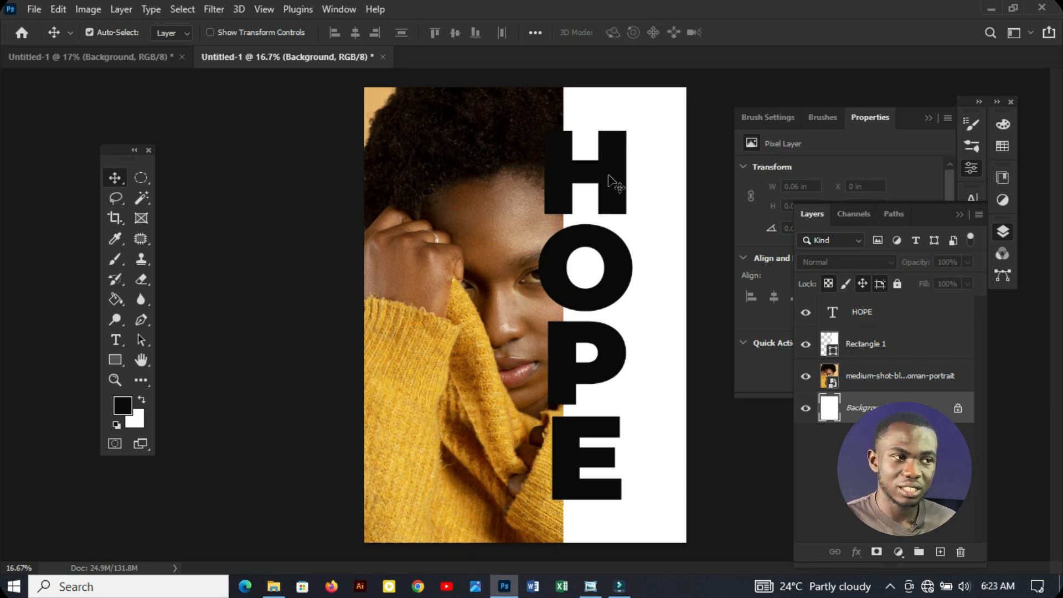
# Select all four letters of the HOPE text layer with the Magic Wand tool, and clear the selection.
pyautogui.click(142, 197)
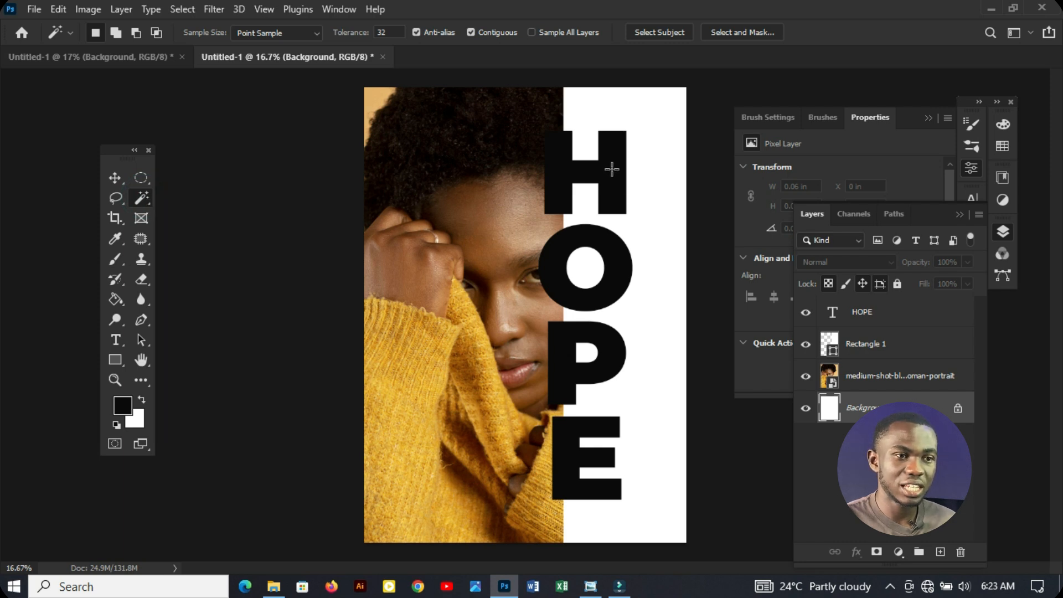
pyautogui.click(925, 312)
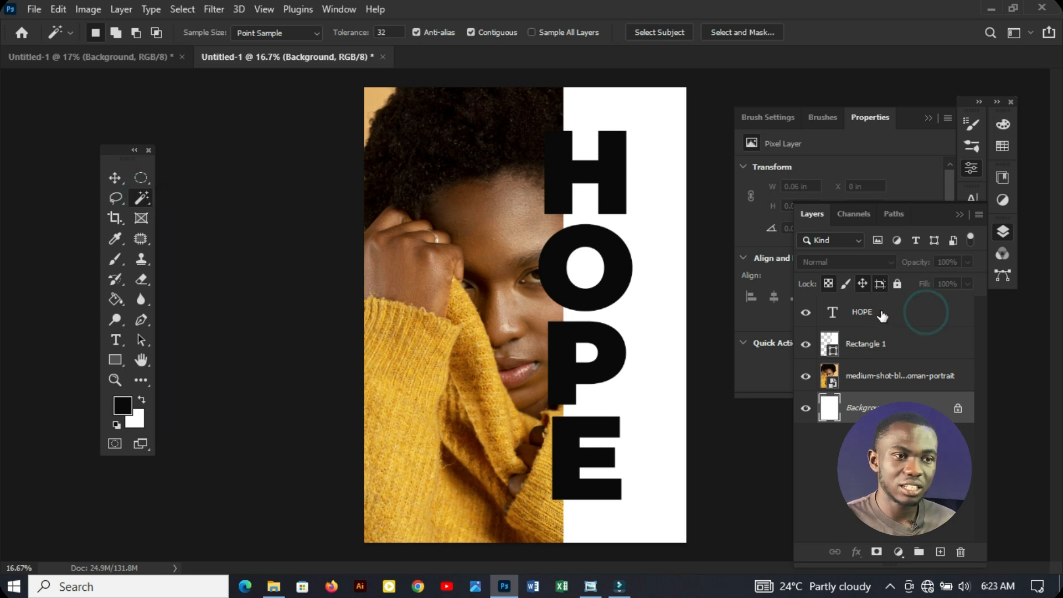
pyautogui.click(613, 176)
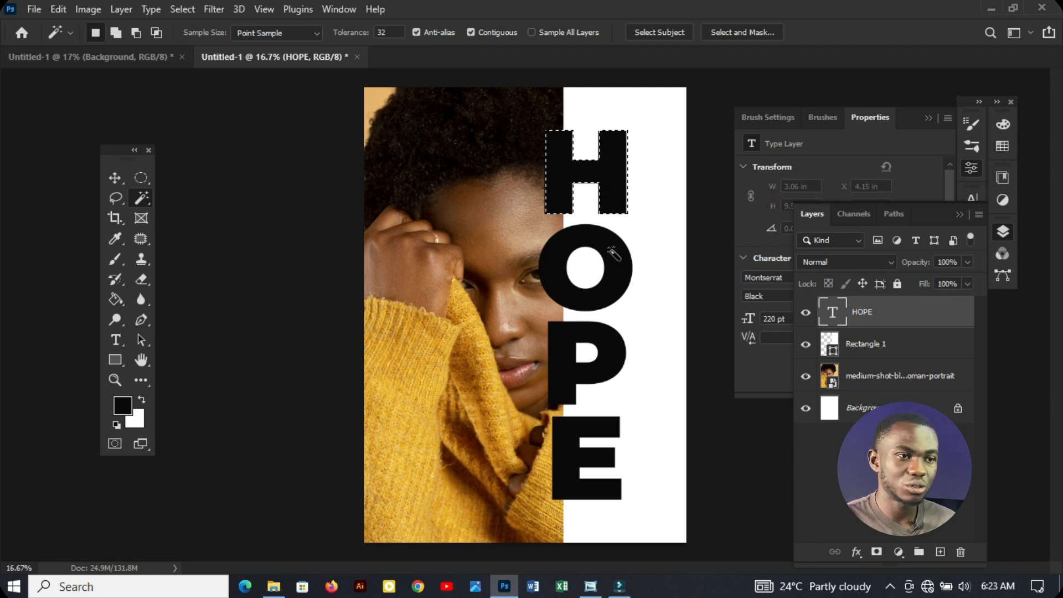
pyautogui.press('shift')
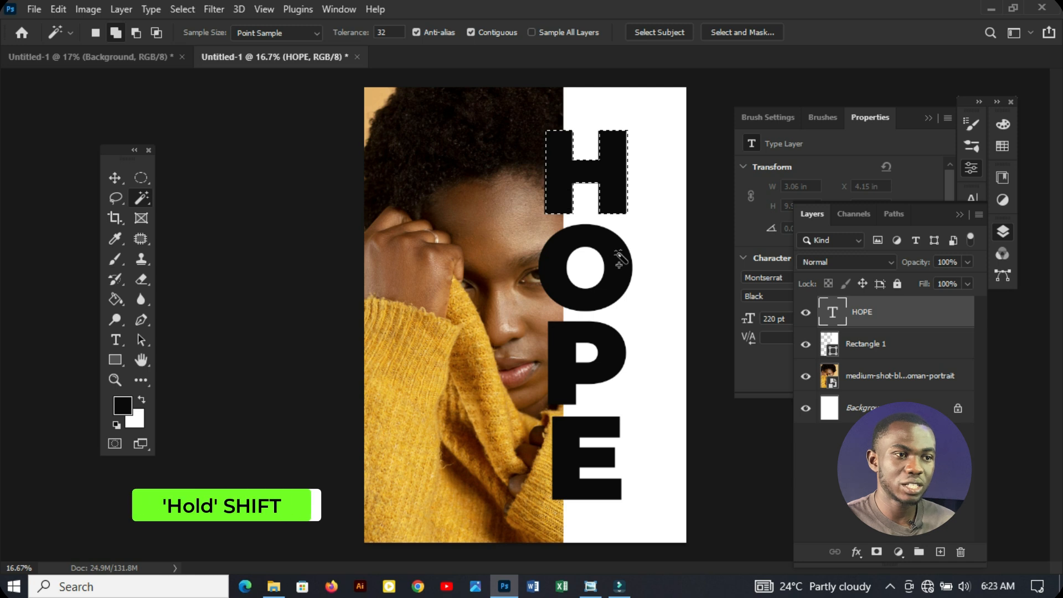
pyautogui.keyDown('shift'); pyautogui.click(615, 346); pyautogui.keyUp('shift')
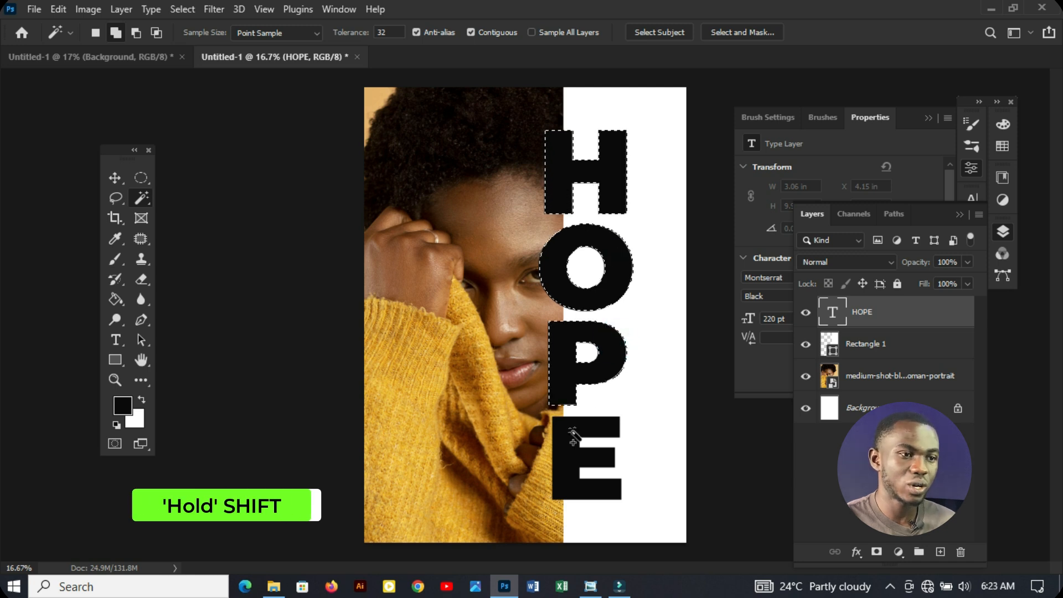
pyautogui.keyDown('shift'); pyautogui.click(574, 433); pyautogui.keyUp('shift')
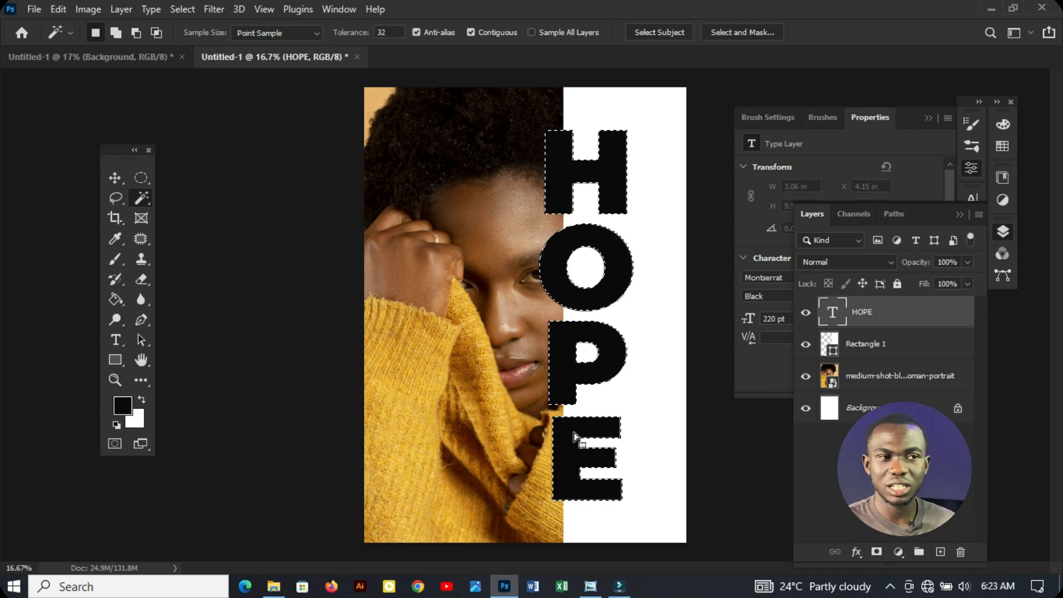
pyautogui.hotkey('ctrl', 'd')
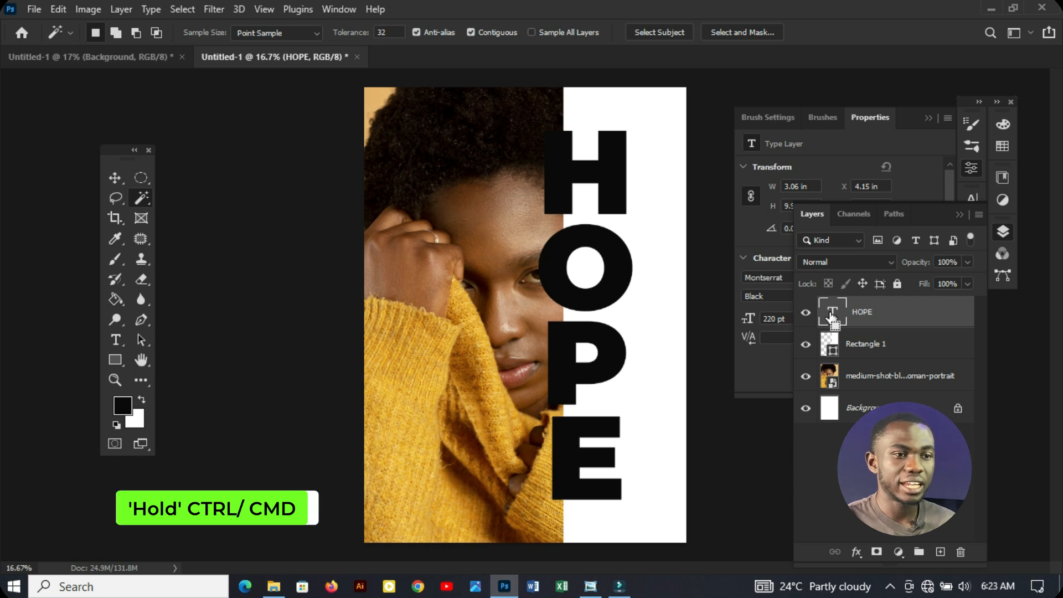
# Cut the HOPE lettering out of the Rectangle 1 layer with an inverted layer mask made from the text outline, hiding the text layer.
pyautogui.keyDown('ctrl'); pyautogui.click(832, 315); pyautogui.keyUp('ctrl')
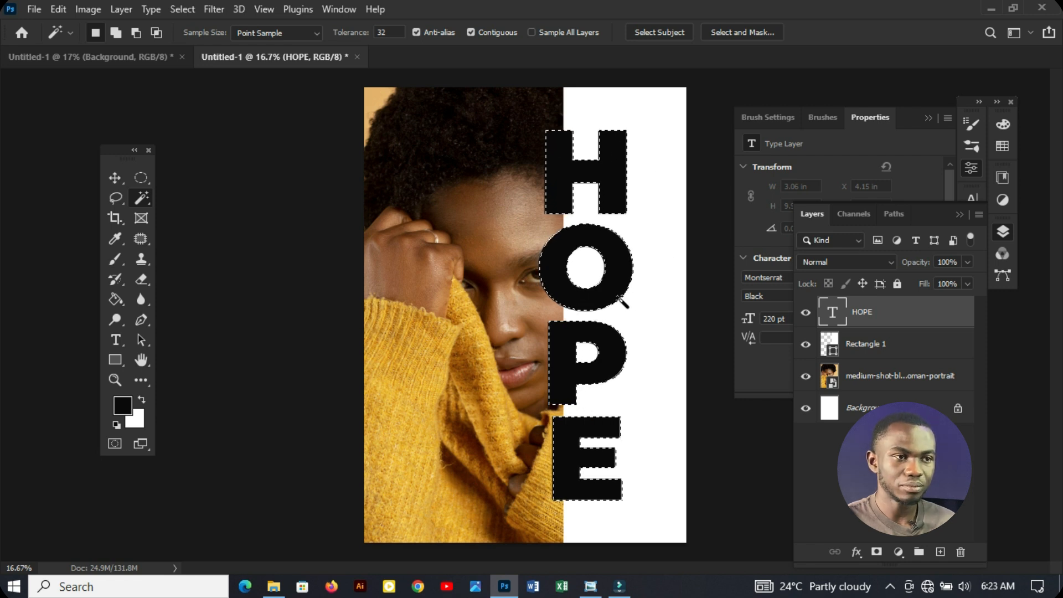
pyautogui.click(878, 347)
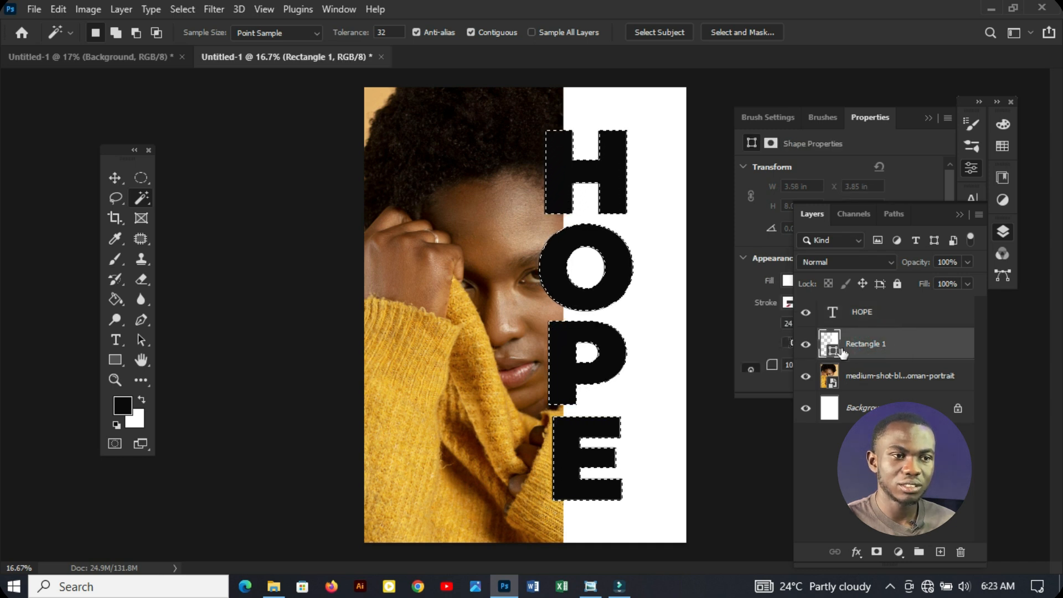
pyautogui.click(807, 315)
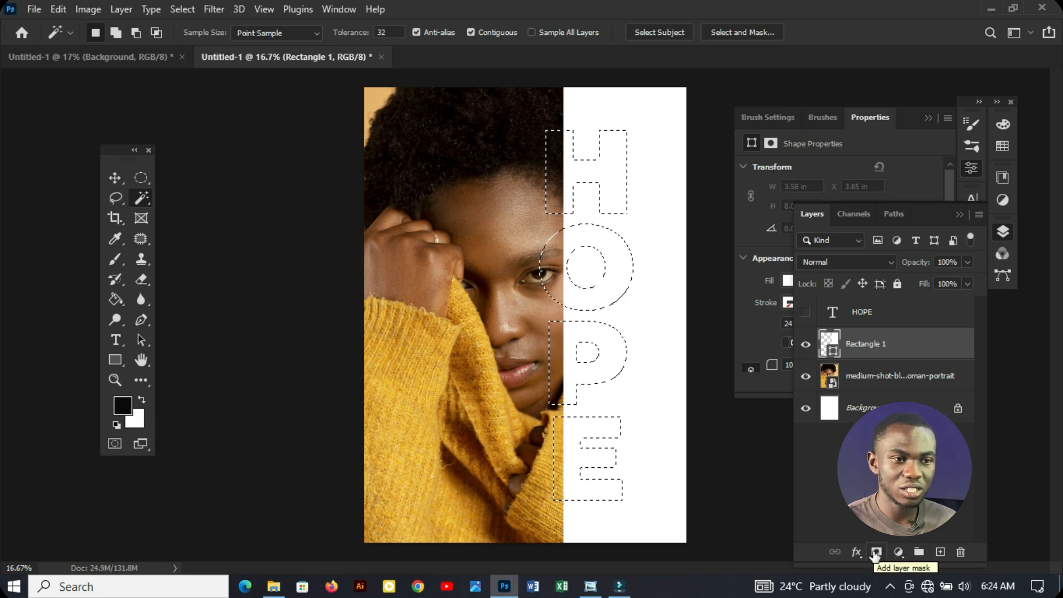
pyautogui.click(875, 553)
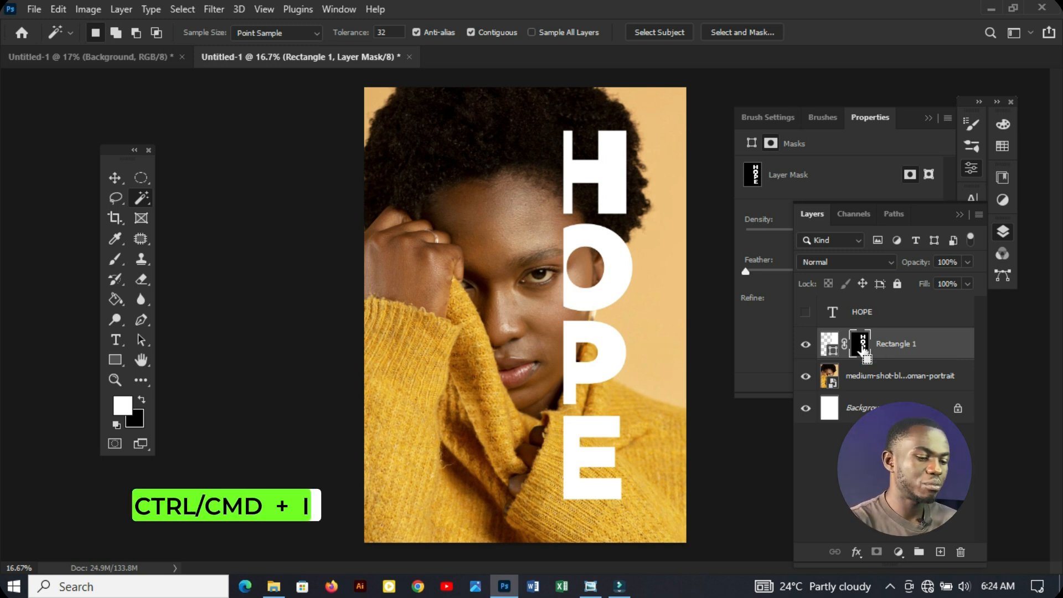
pyautogui.hotkey('ctrl', 'i')
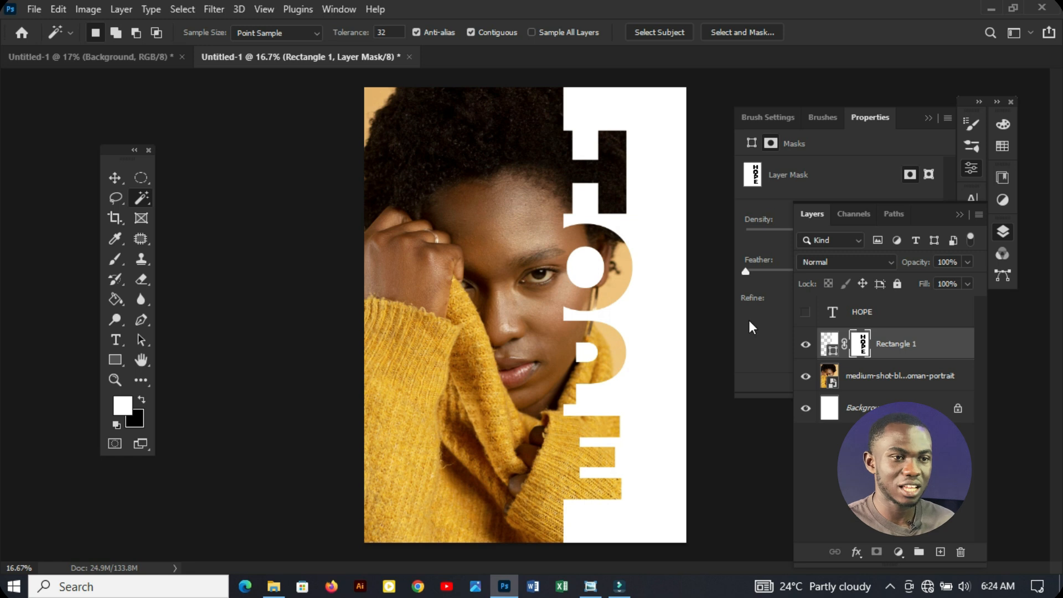
# Examine the Rectangle 1 layer mask on its own, and return to the normal poster view.
pyautogui.keyDown('alt'); pyautogui.click(862, 345); pyautogui.keyUp('alt')
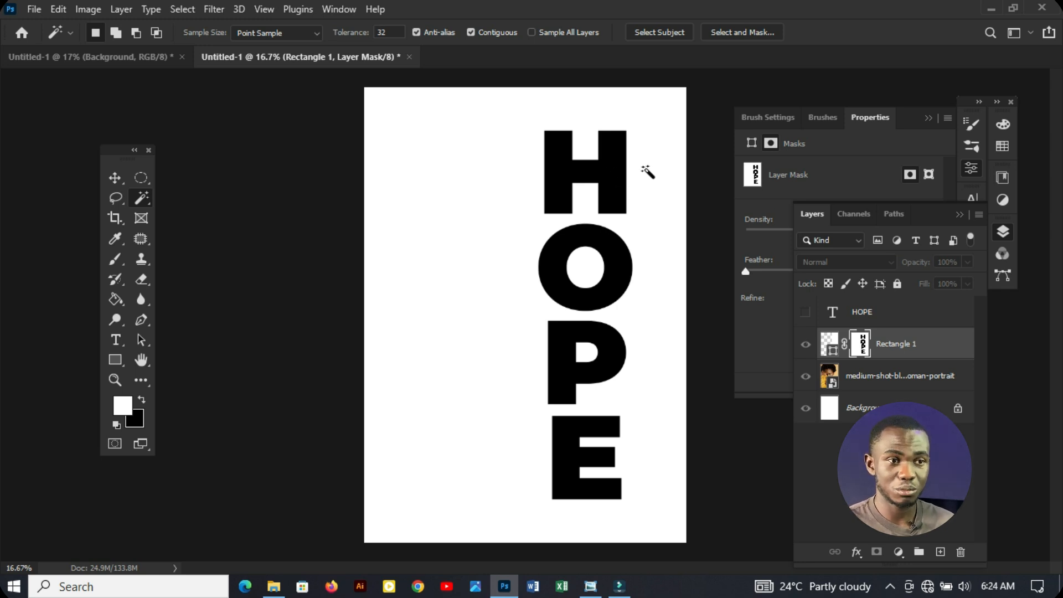
pyautogui.keyDown('alt'); pyautogui.click(858, 343); pyautogui.keyUp('alt')
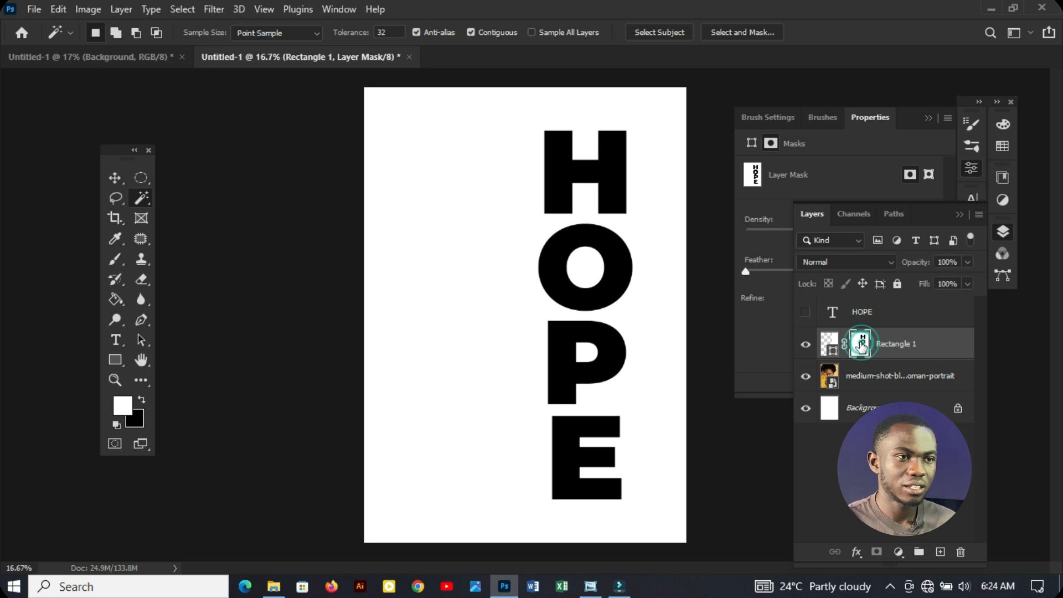
pyautogui.scroll(2, 607, 200)
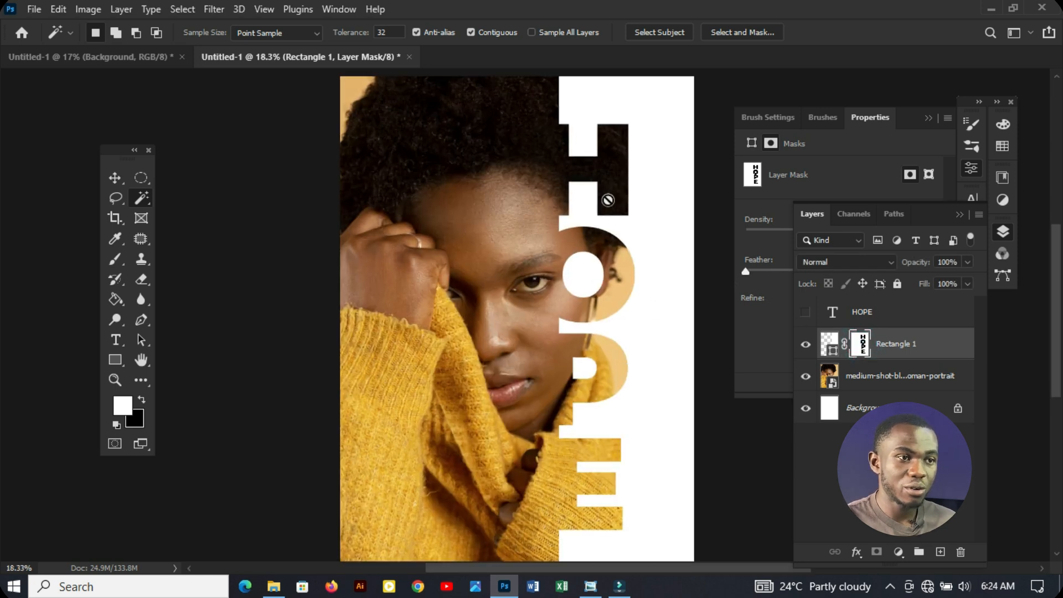
pyautogui.scroll(-2, 607, 200)
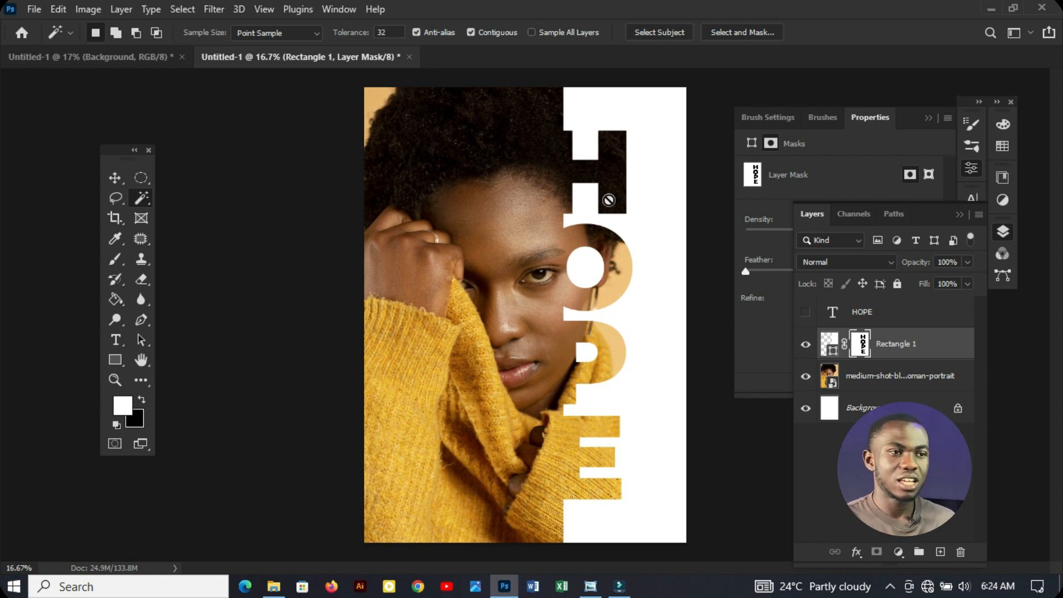
# Show the HOPE text layer again and set its fill opacity to 0% in the blending options.
pyautogui.click(805, 314)
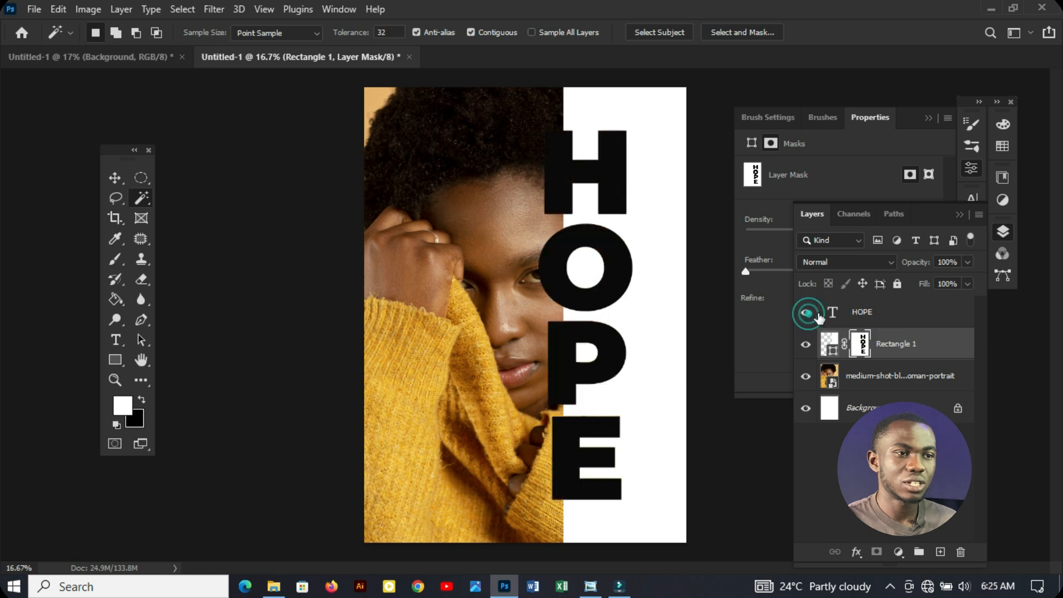
pyautogui.click(941, 313)
pyautogui.click(856, 553)
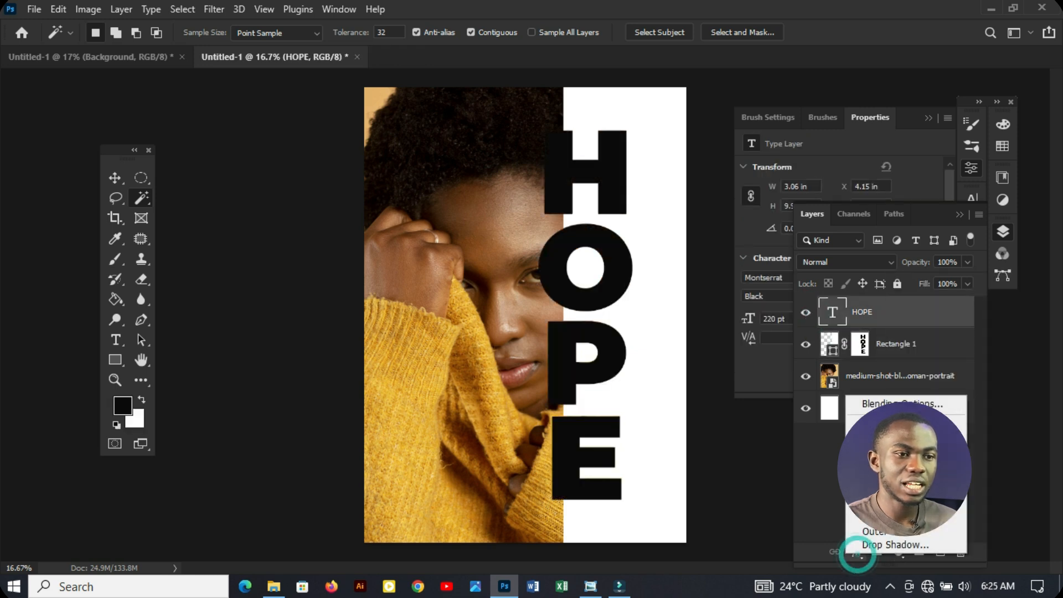
pyautogui.click(867, 404)
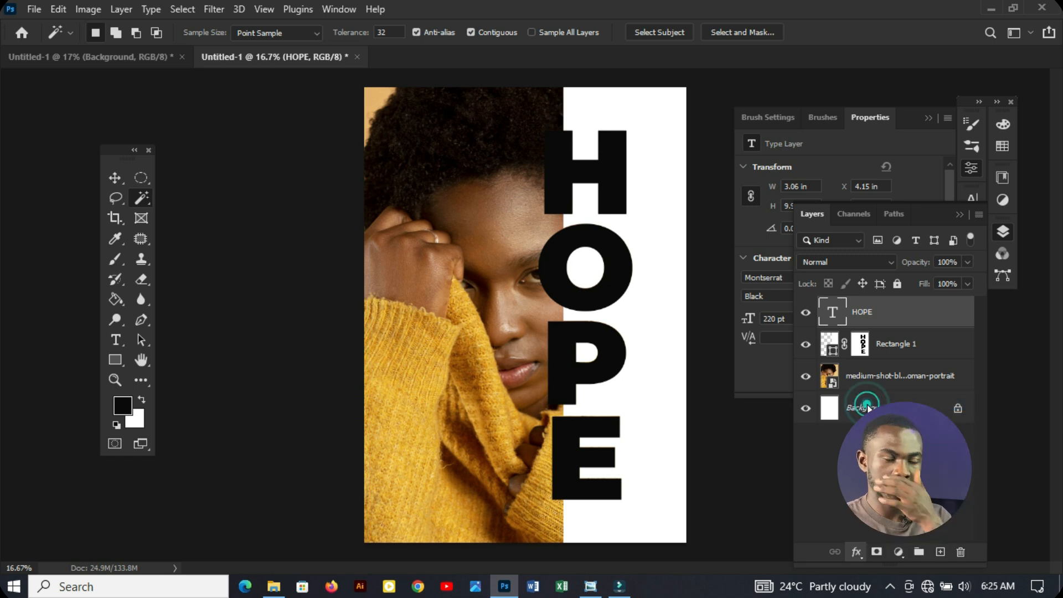
pyautogui.moveTo(798, 148); pyautogui.dragTo(371, 110)
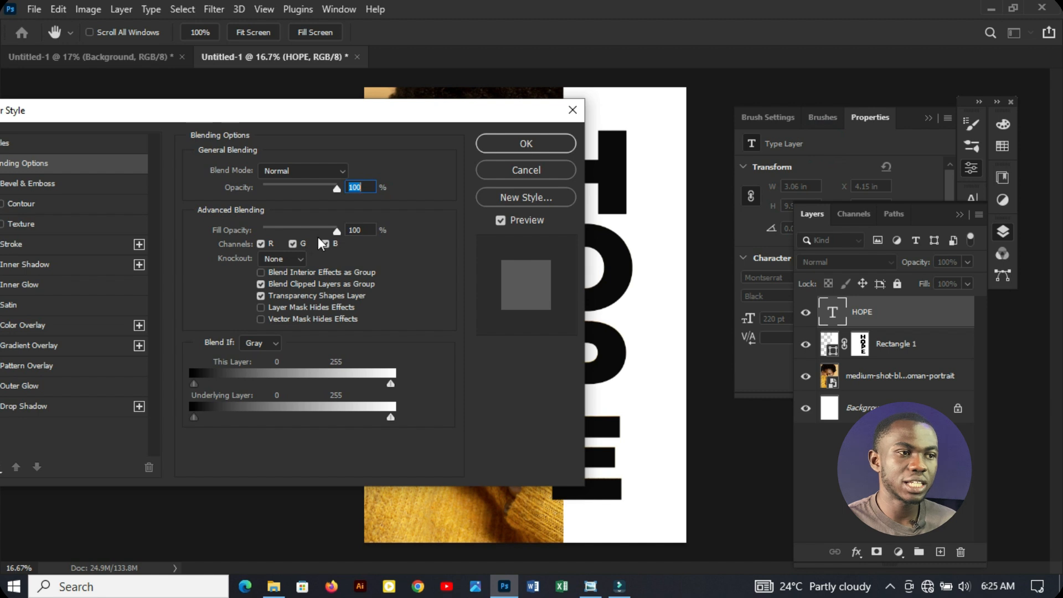
pyautogui.moveTo(335, 231); pyautogui.dragTo(217, 230)
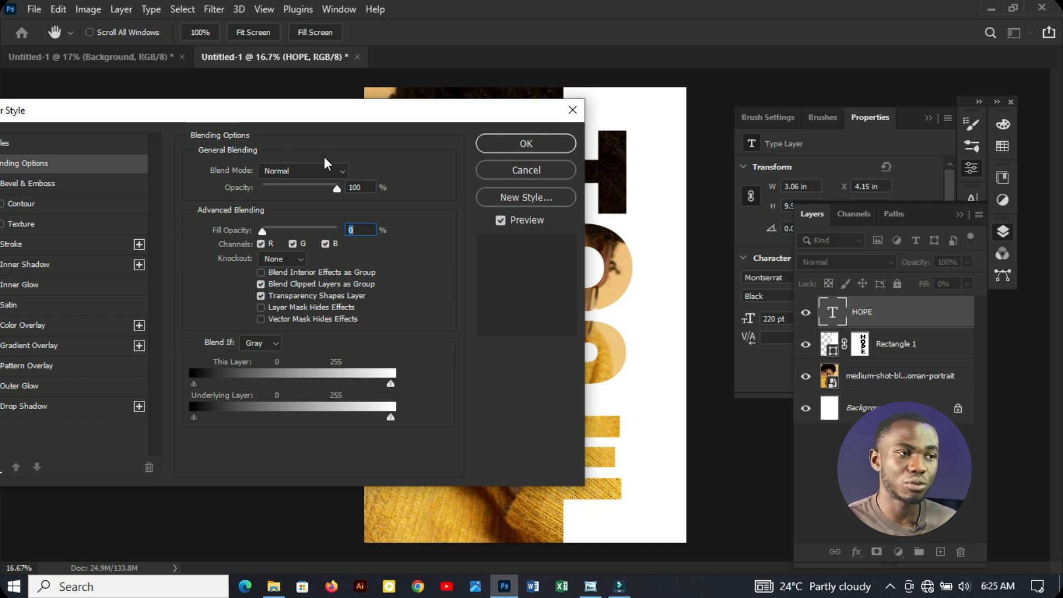
pyautogui.moveTo(177, 112); pyautogui.dragTo(265, 115)
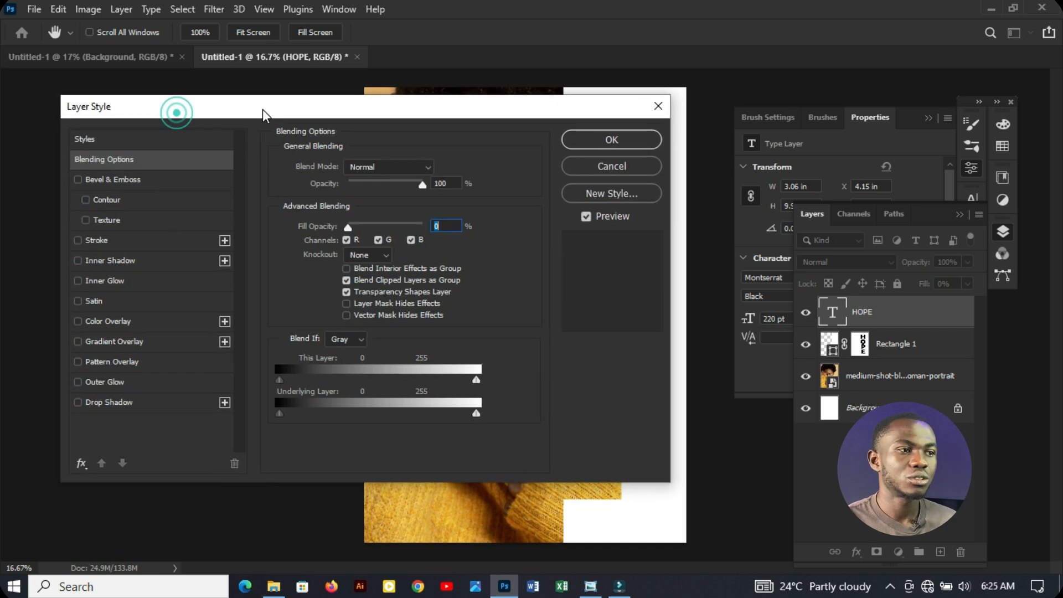
# Add a white 10 px stroke positioned Outside to the HOPE text layer.
pyautogui.click(95, 239)
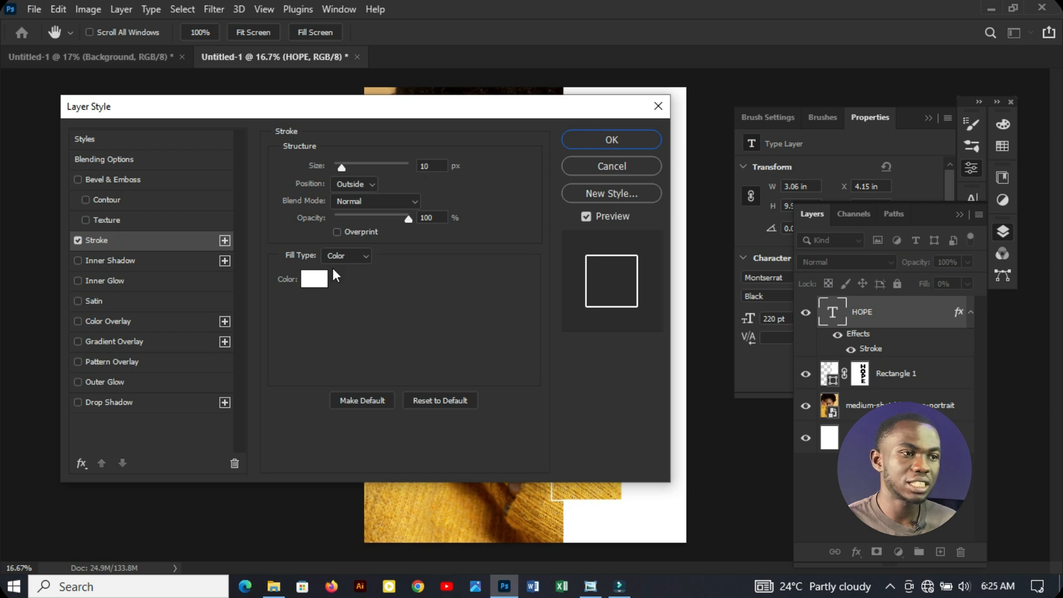
pyautogui.click(366, 184)
pyautogui.click(357, 195)
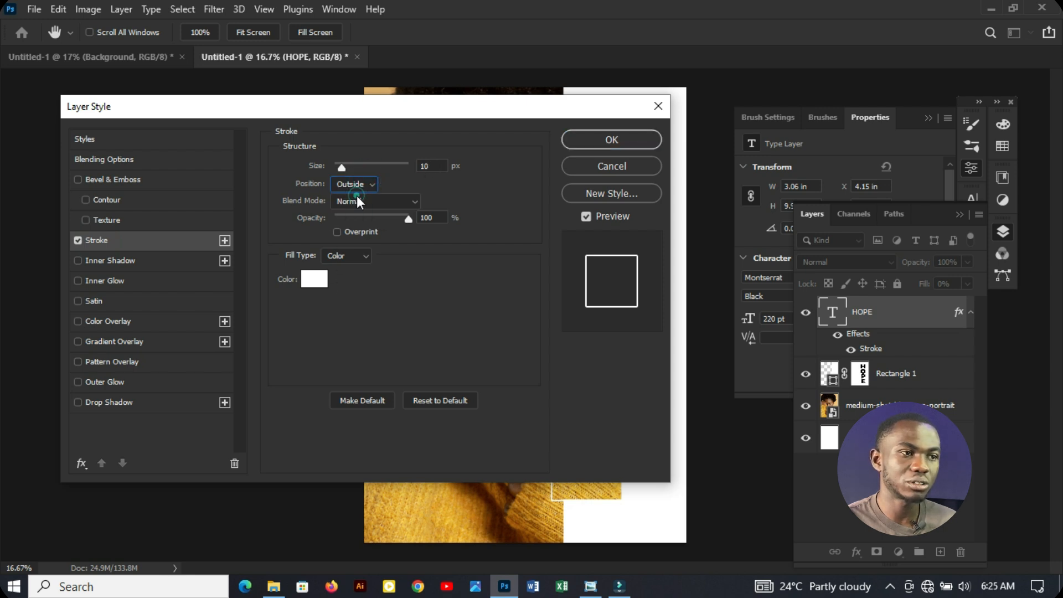
pyautogui.doubleClick(424, 166)
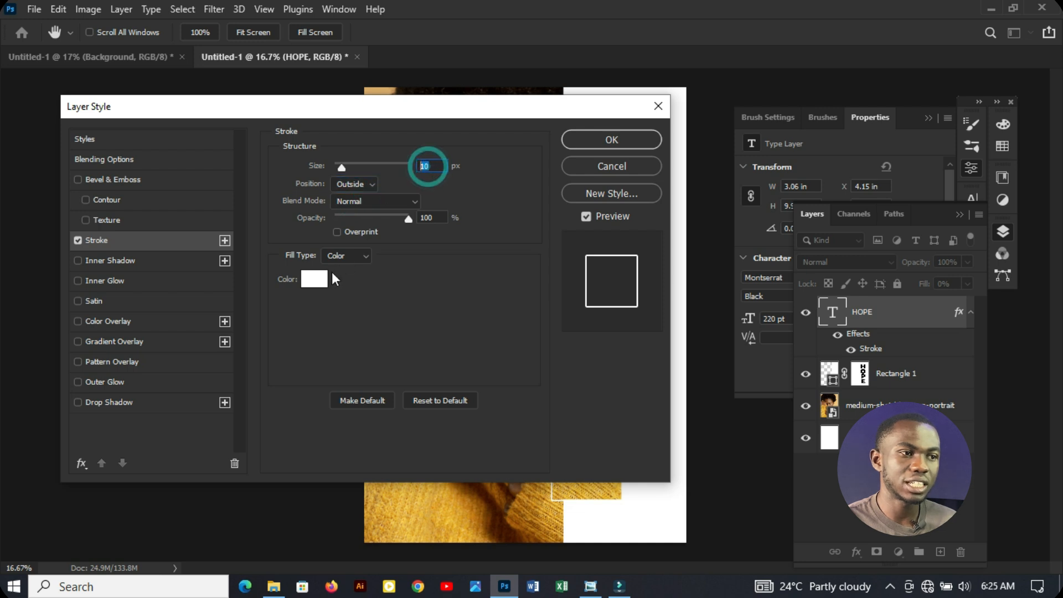
pyautogui.moveTo(559, 113); pyautogui.dragTo(515, 131)
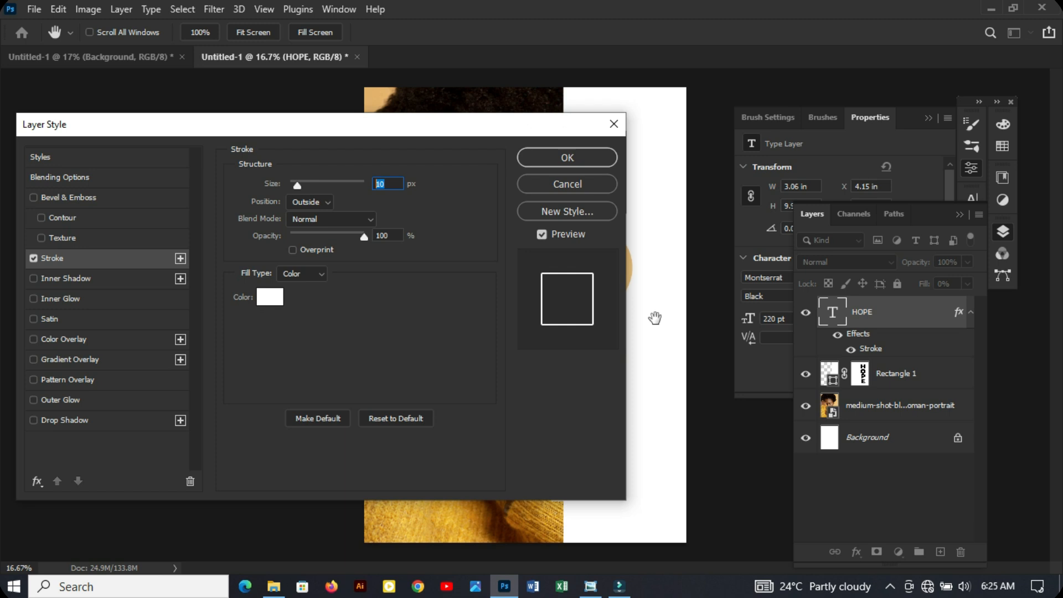
pyautogui.click(550, 160)
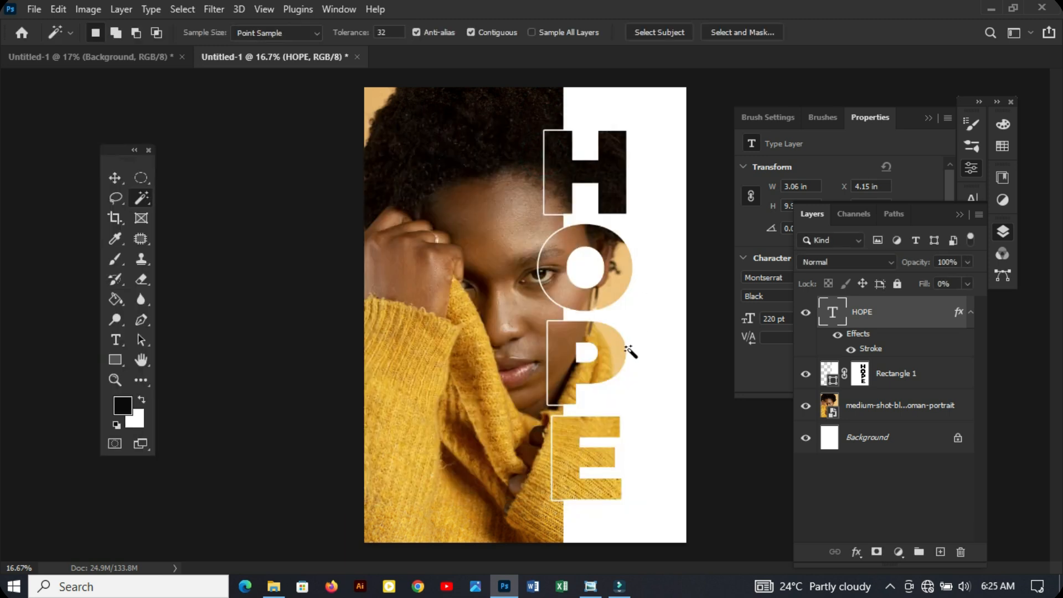
# Try replacing the HOPE text with DOPE, toggling the Rectangle 1 and text layers to compare the lettering with the mask cutout.
pyautogui.doubleClick(834, 313)
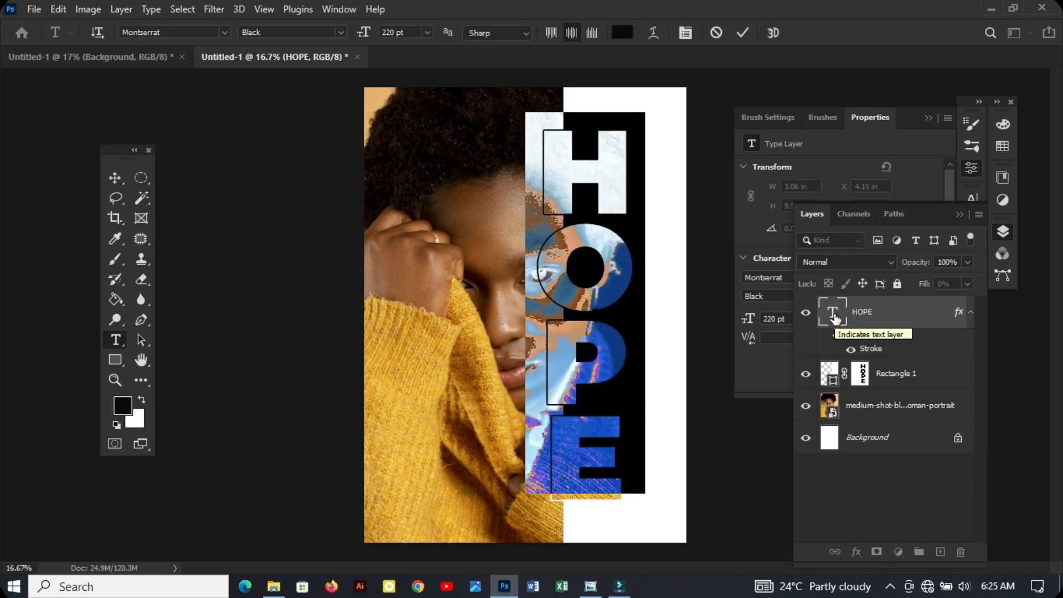
pyautogui.write('DOPE')
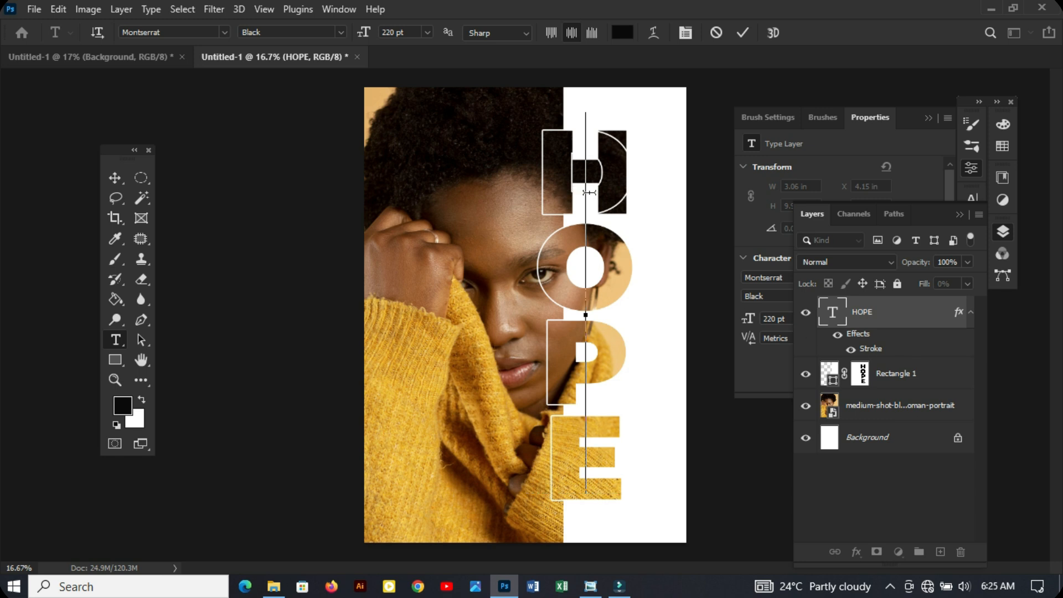
pyautogui.click(806, 373)
pyautogui.press('w')
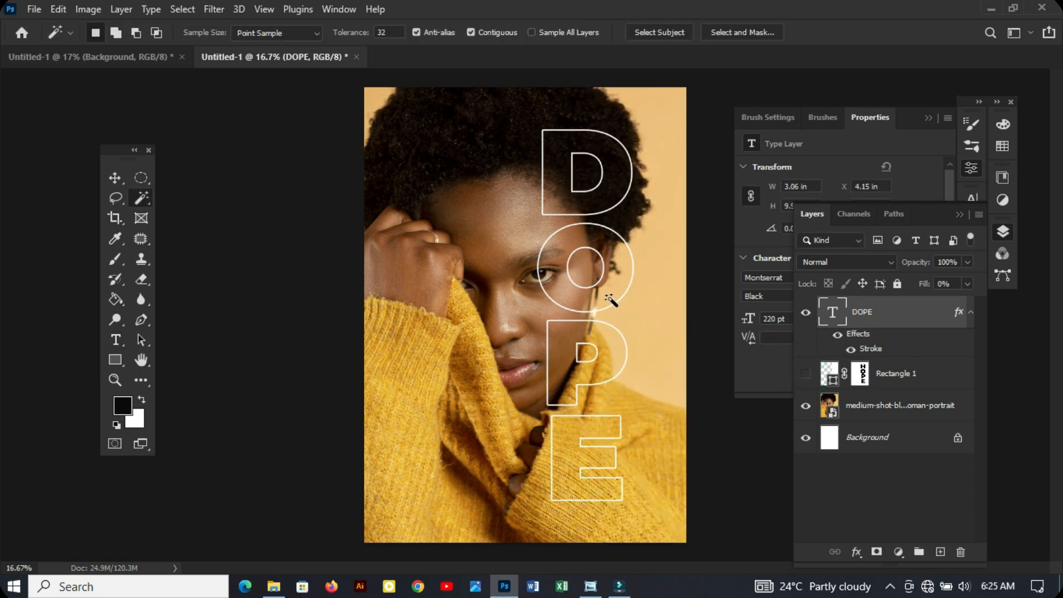
pyautogui.click(805, 374)
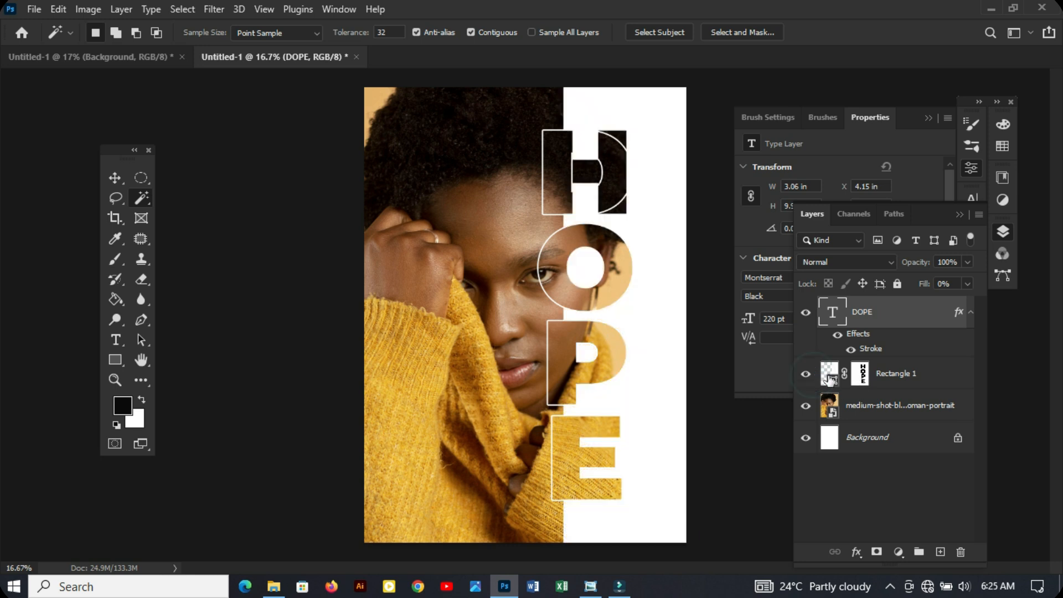
pyautogui.click(804, 311)
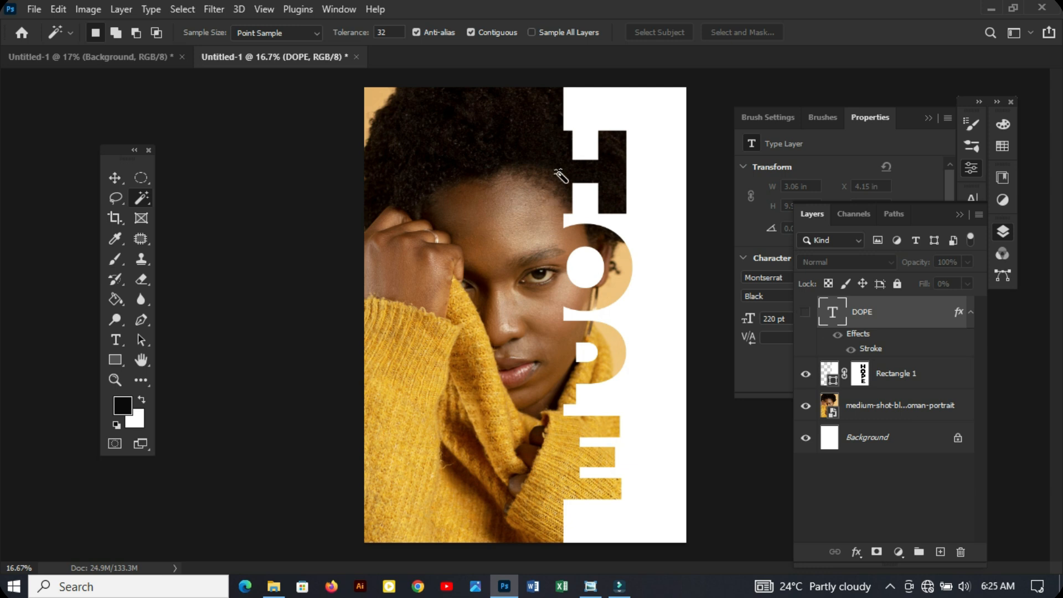
pyautogui.click(806, 312)
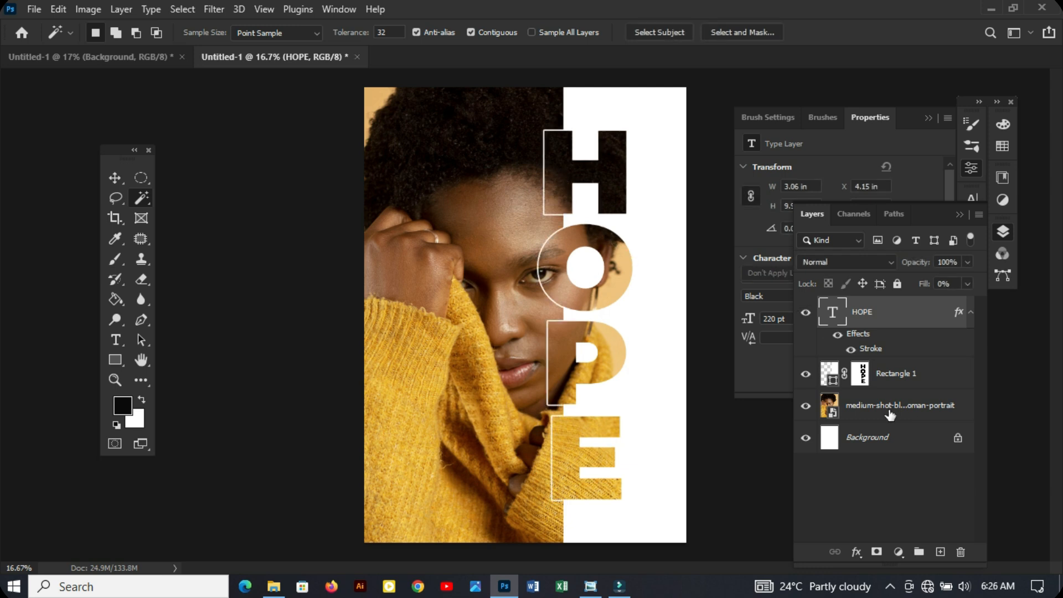
# Add a Color Lookup adjustment using the EdgyAmber.3DL 3DLUT file above the woman's portrait layer, and select the HOPE text layer.
pyautogui.click(890, 409)
pyautogui.click(898, 552)
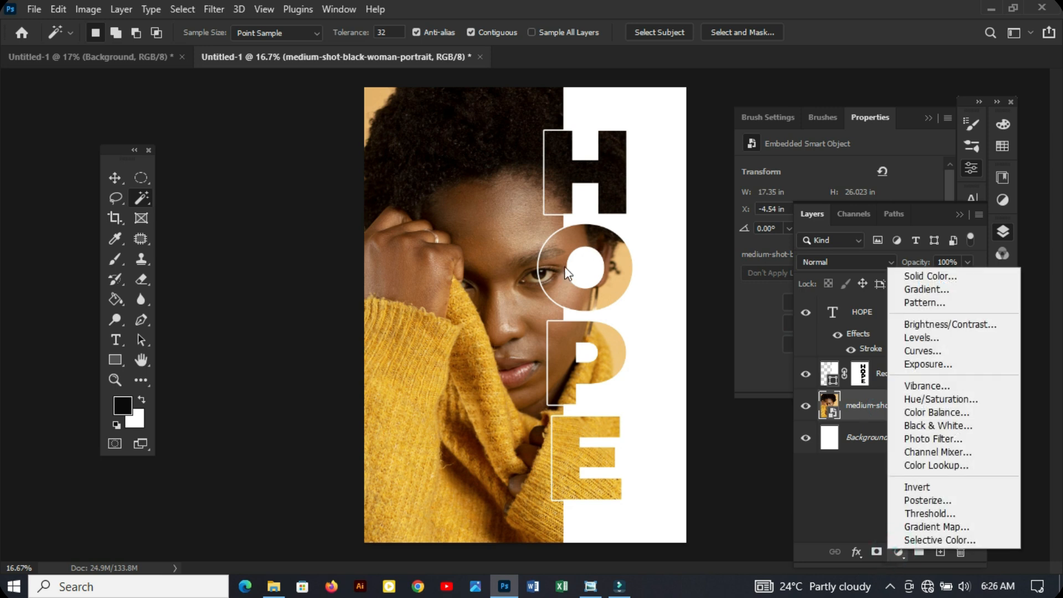
pyautogui.click(946, 465)
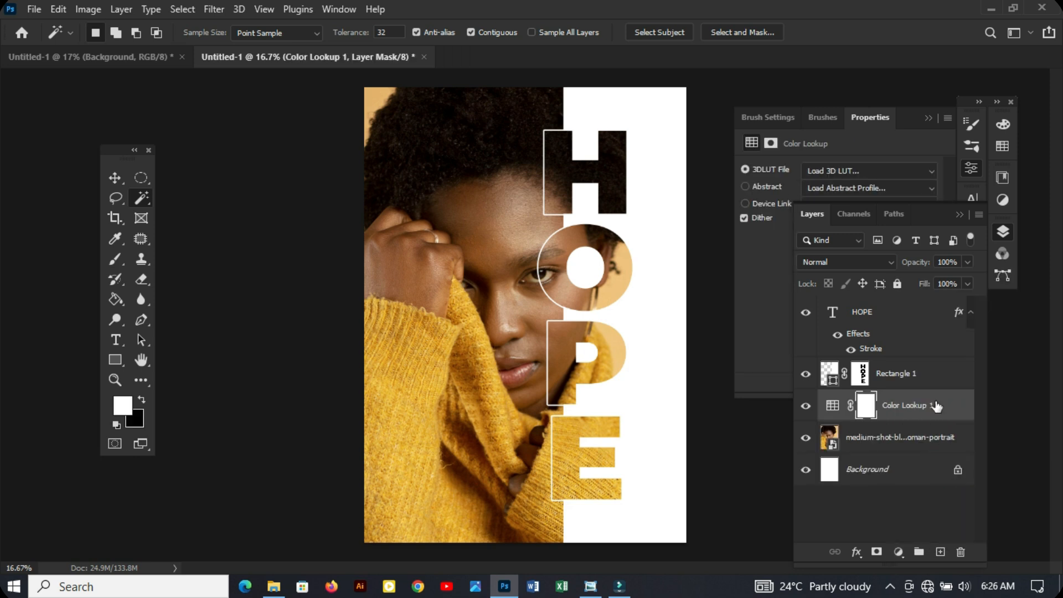
pyautogui.click(864, 171)
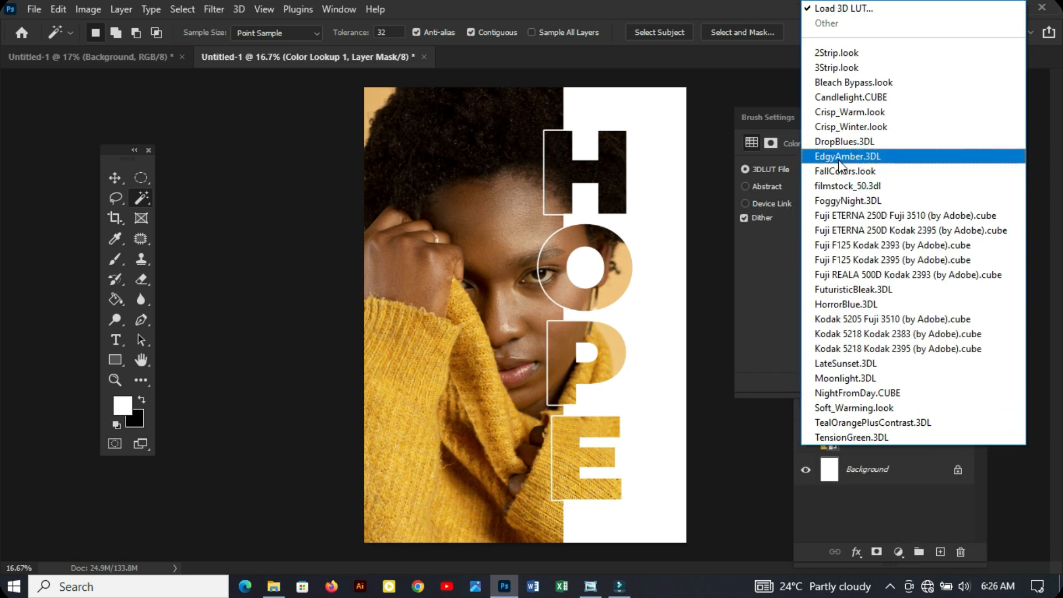
pyautogui.click(839, 164)
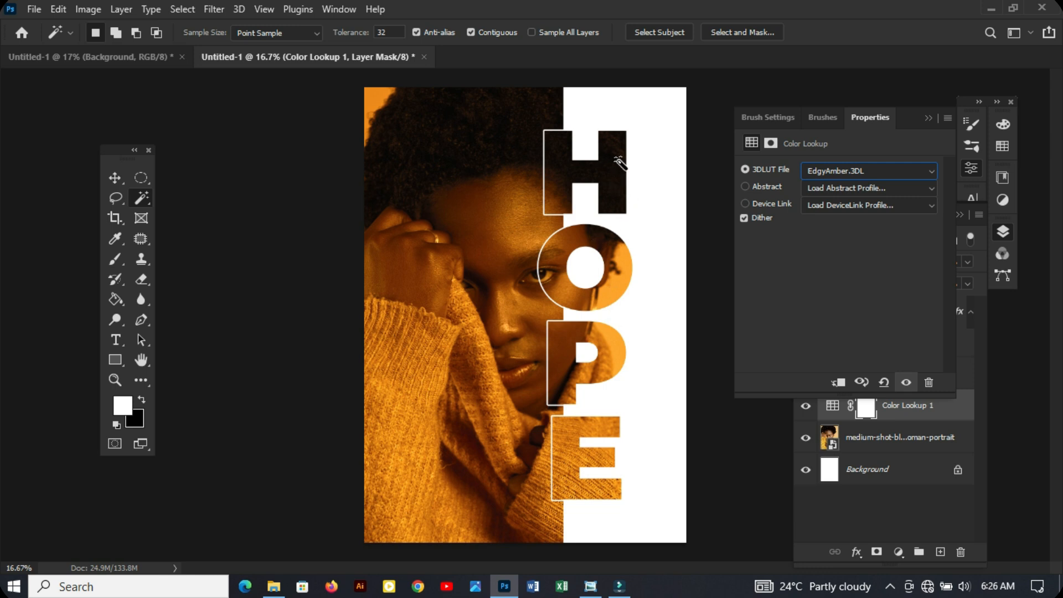
pyautogui.click(928, 117)
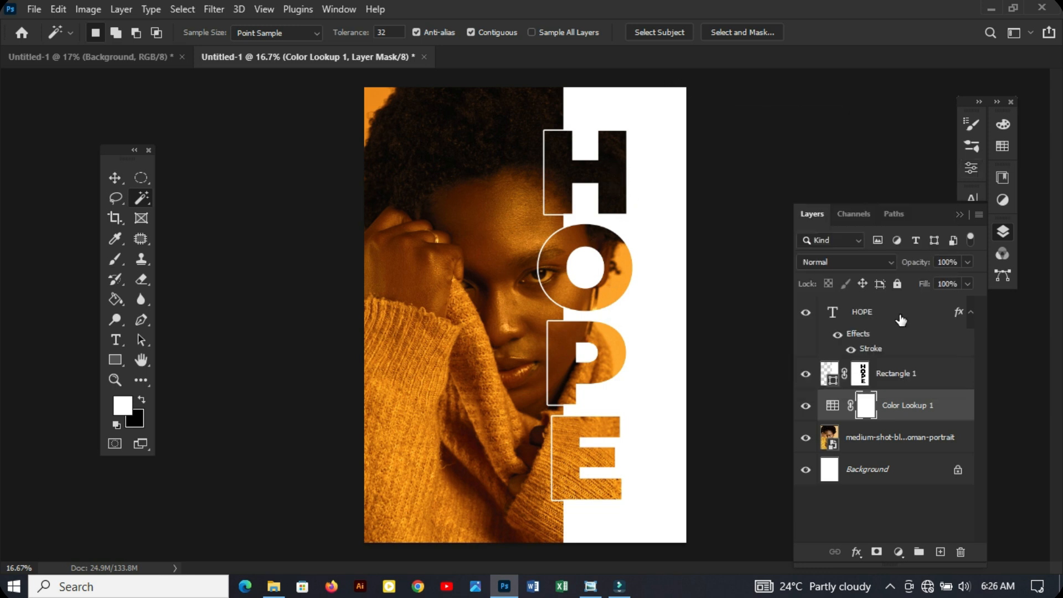
pyautogui.click(835, 313)
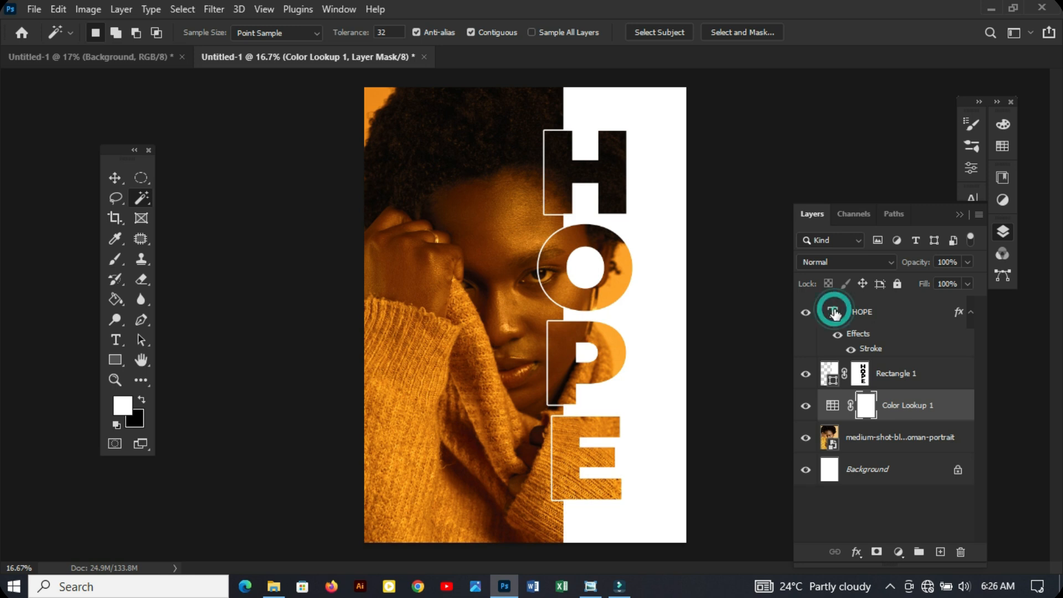
# Switch to the knockout version of the poster and replace the LOVE text with DOPE.
pyautogui.click(73, 56)
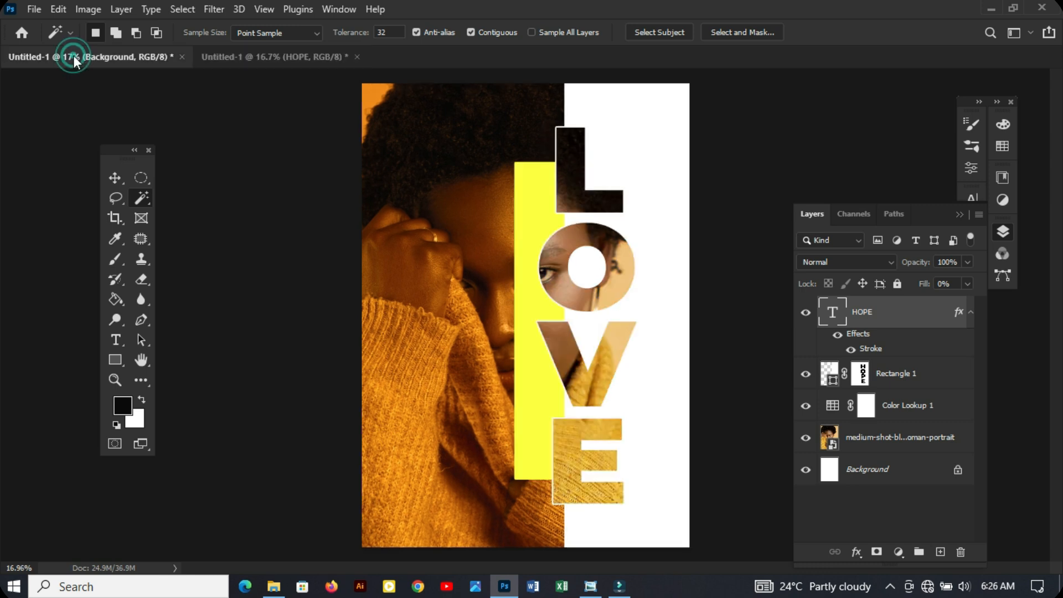
pyautogui.doubleClick(833, 314)
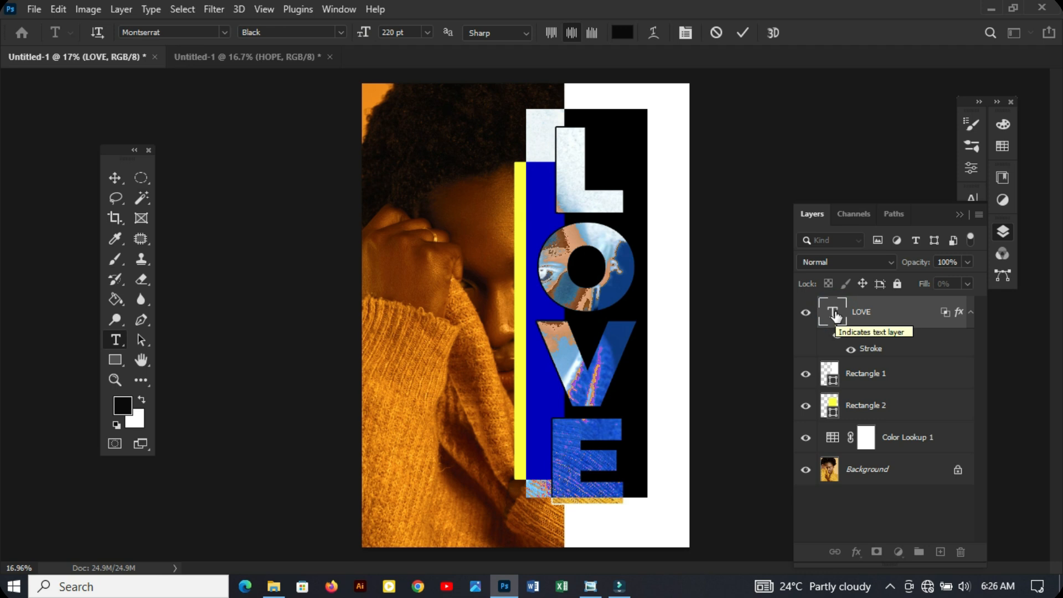
pyautogui.write('D')
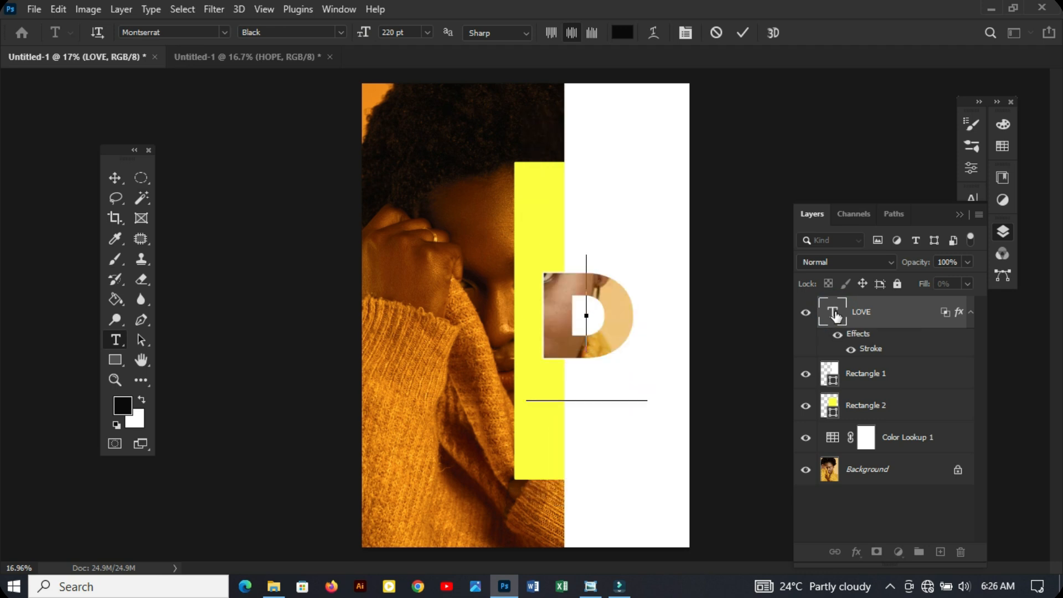
pyautogui.write('OPE')
pyautogui.click(910, 319)
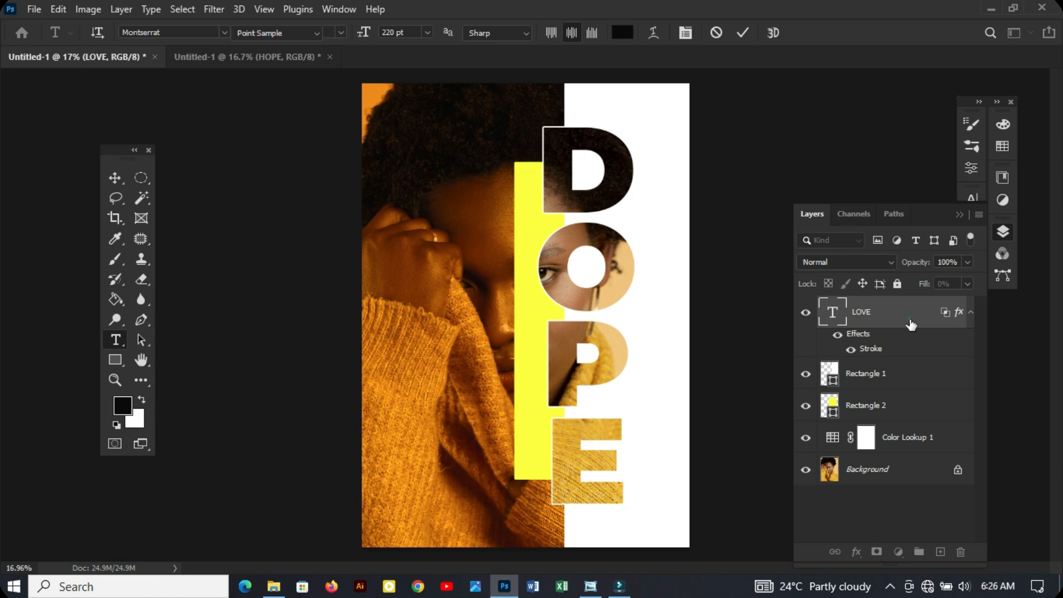
pyautogui.press('w')
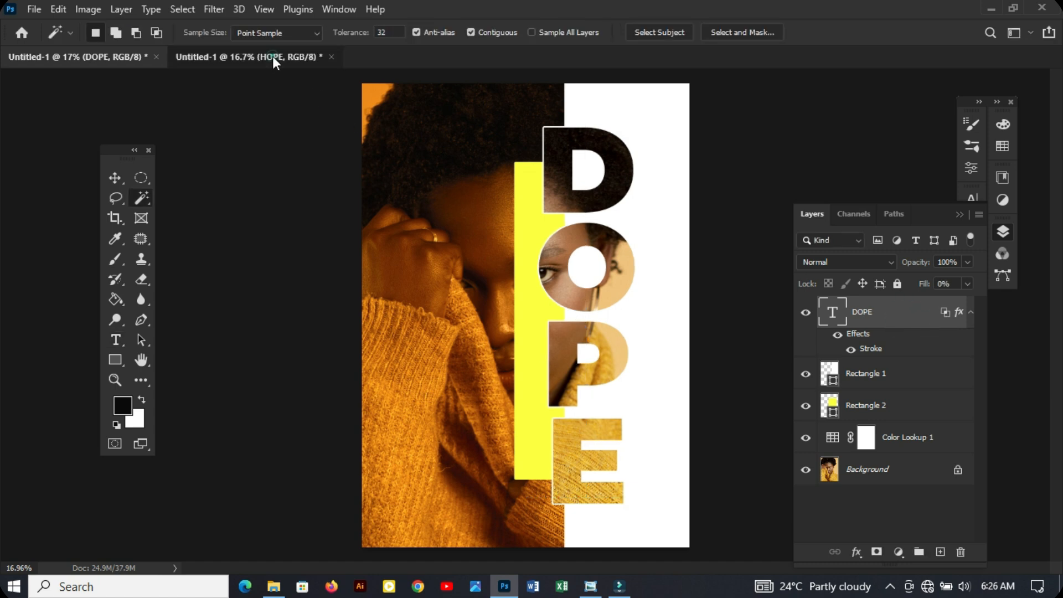
# Return to the layer-mask version of the poster and replace the HOPE text with DOPE.
pyautogui.click(272, 56)
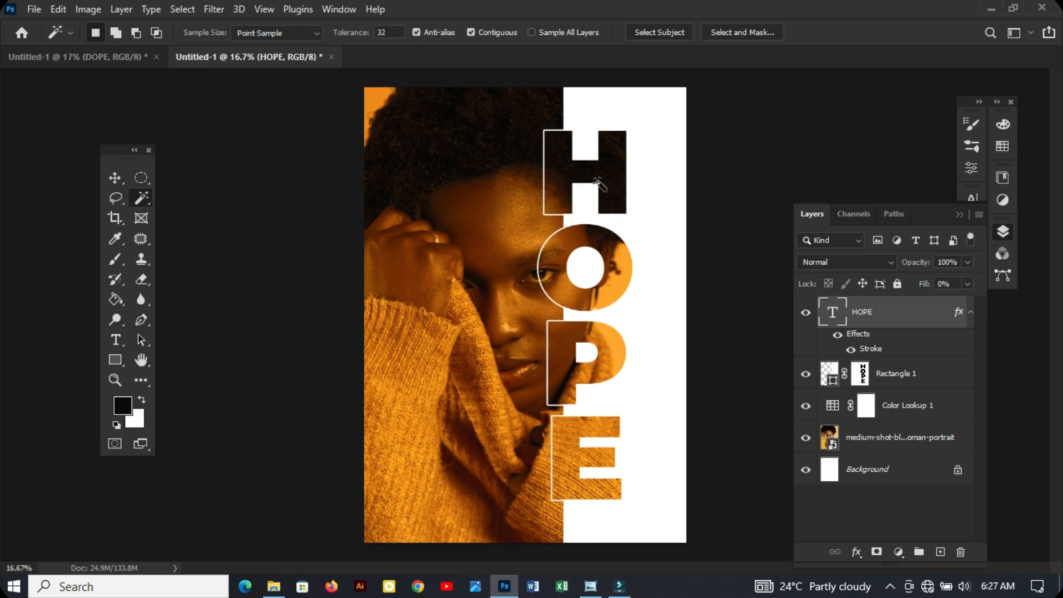
pyautogui.doubleClick(833, 318)
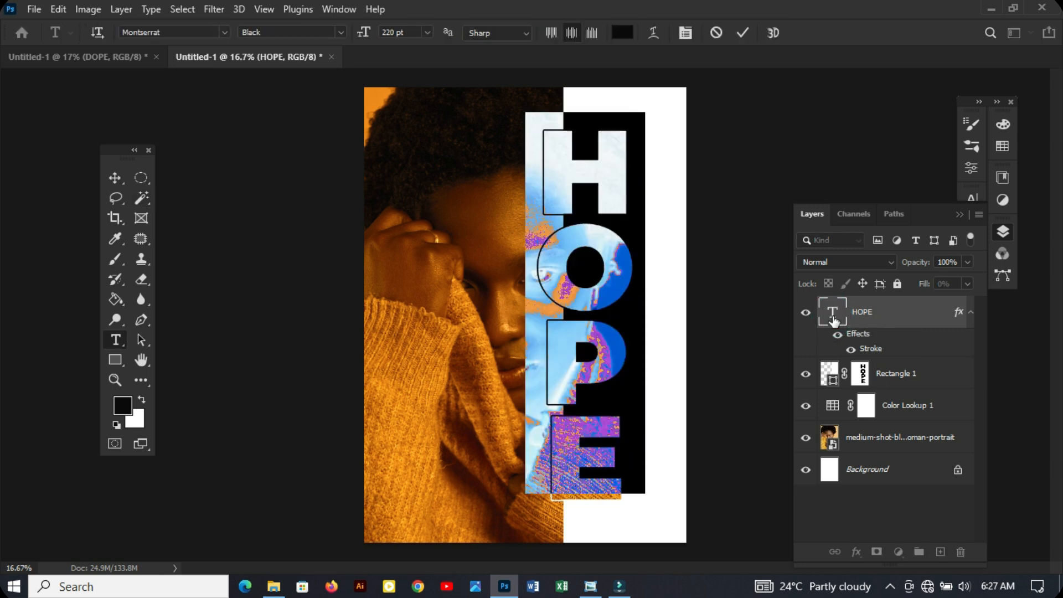
pyautogui.write('DOPE')
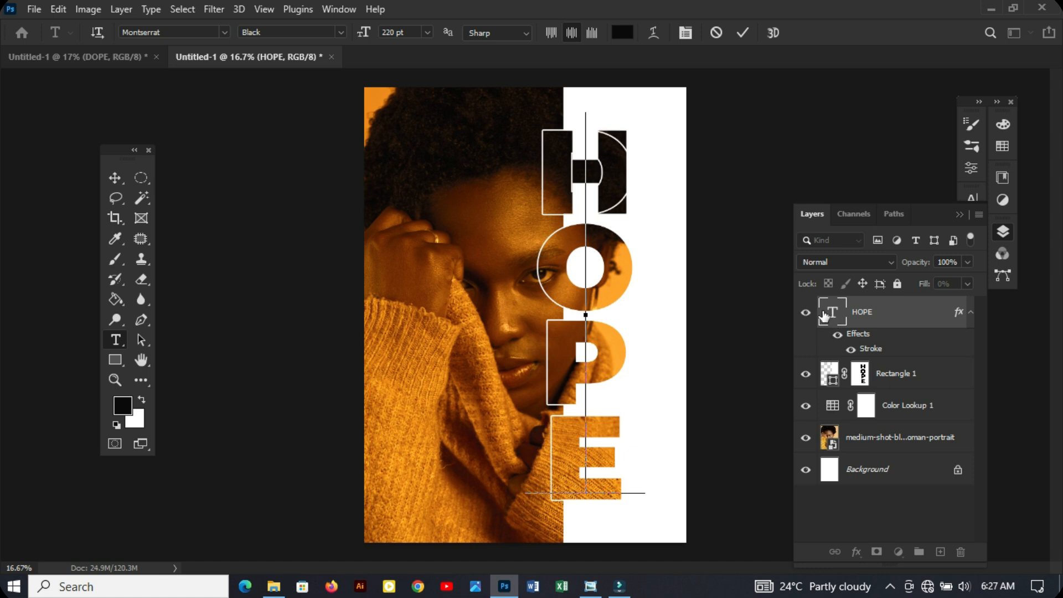
pyautogui.click(873, 310)
pyautogui.press('w')
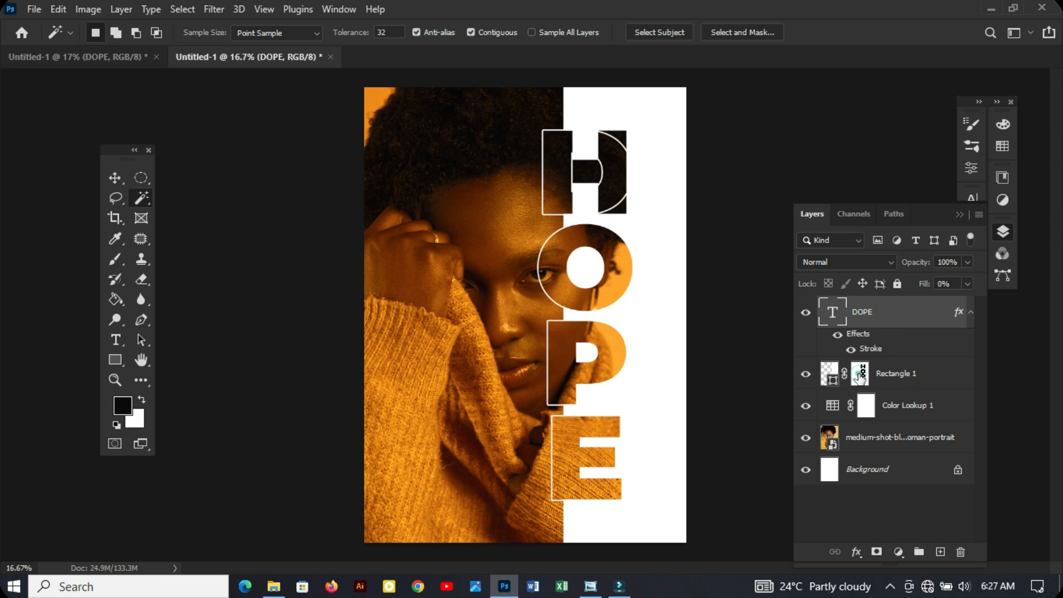
# Delete the Rectangle 1 layer mask and replace it with an inverted mask made from the DOPE text outline.
pyautogui.click(860, 375)
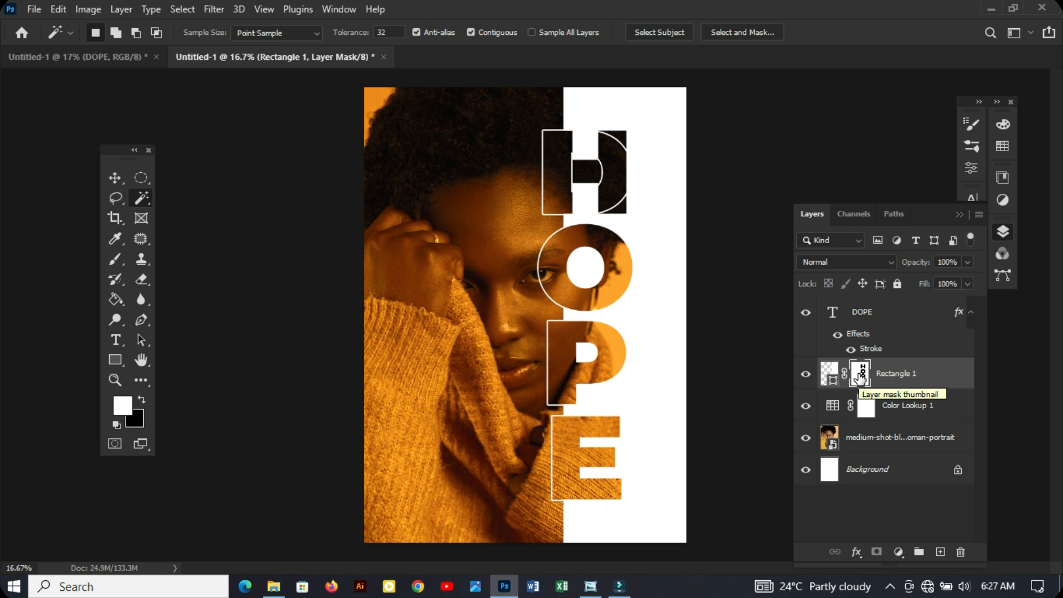
pyautogui.rightClick(860, 378)
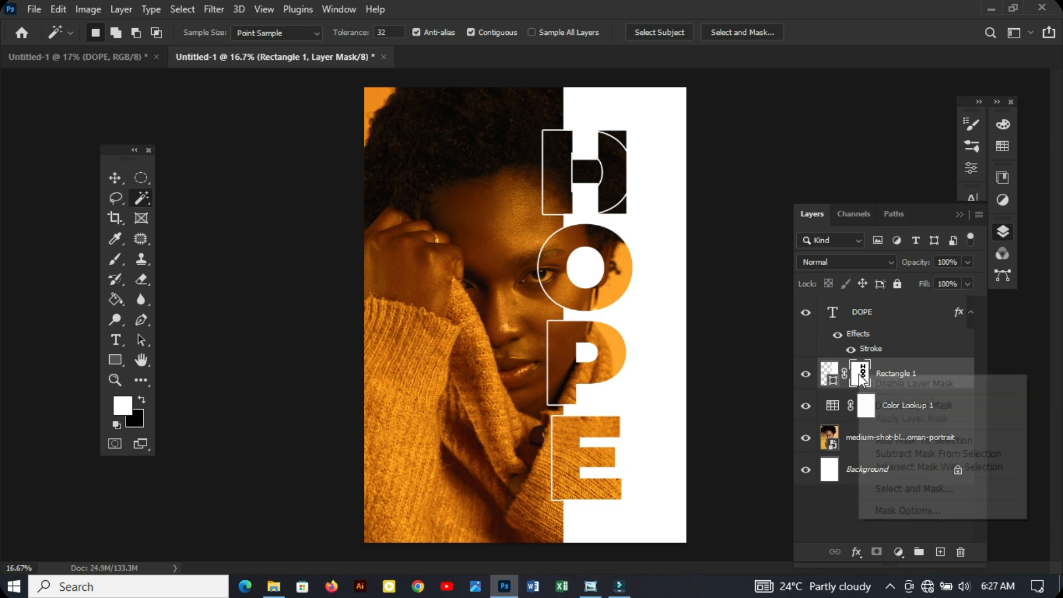
pyautogui.click(895, 404)
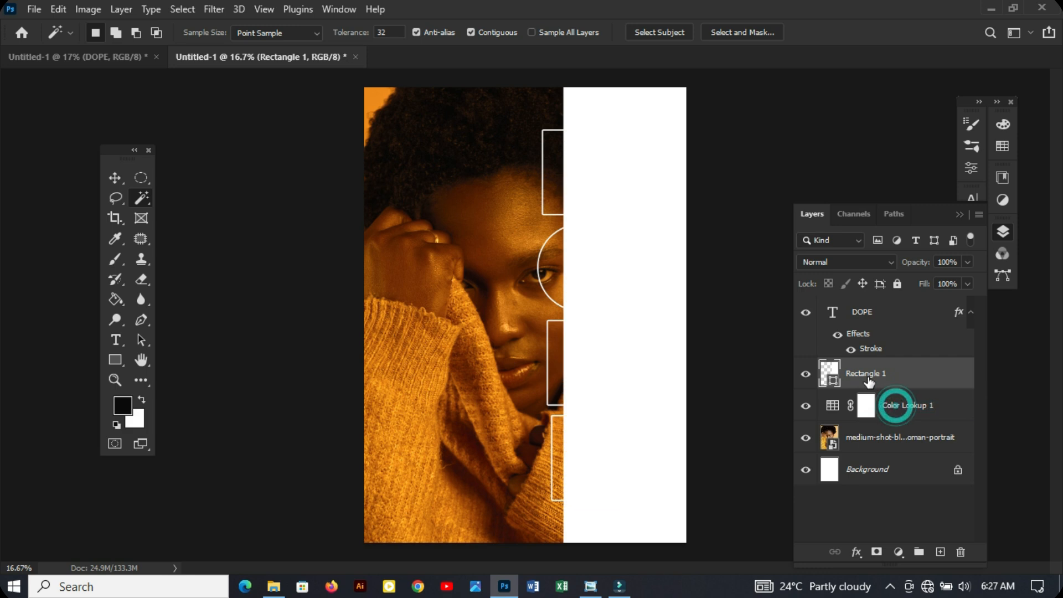
pyautogui.keyDown('ctrl'); pyautogui.click(835, 316); pyautogui.keyUp('ctrl')
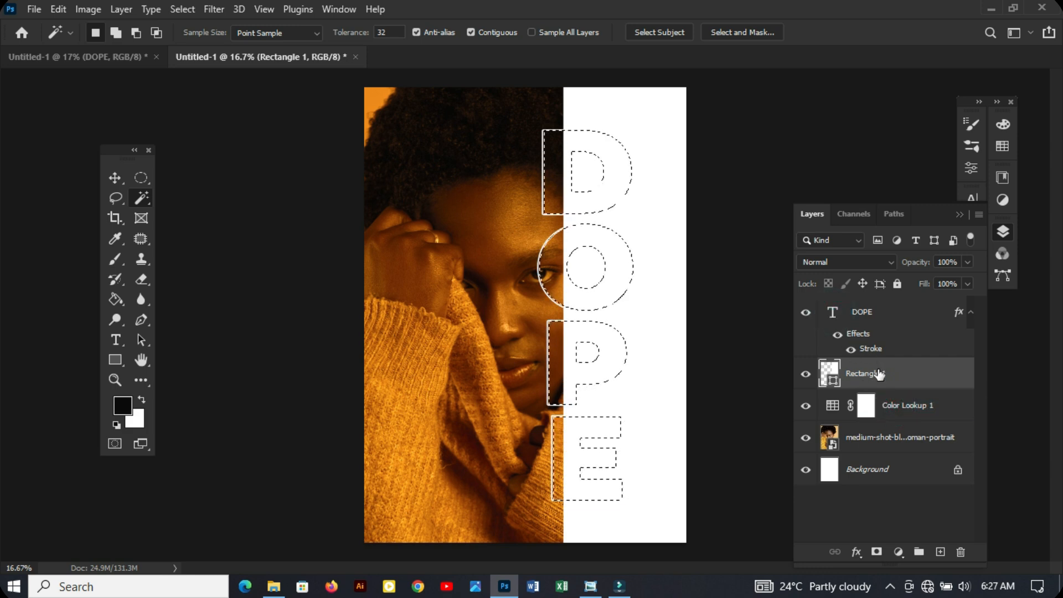
pyautogui.click(875, 552)
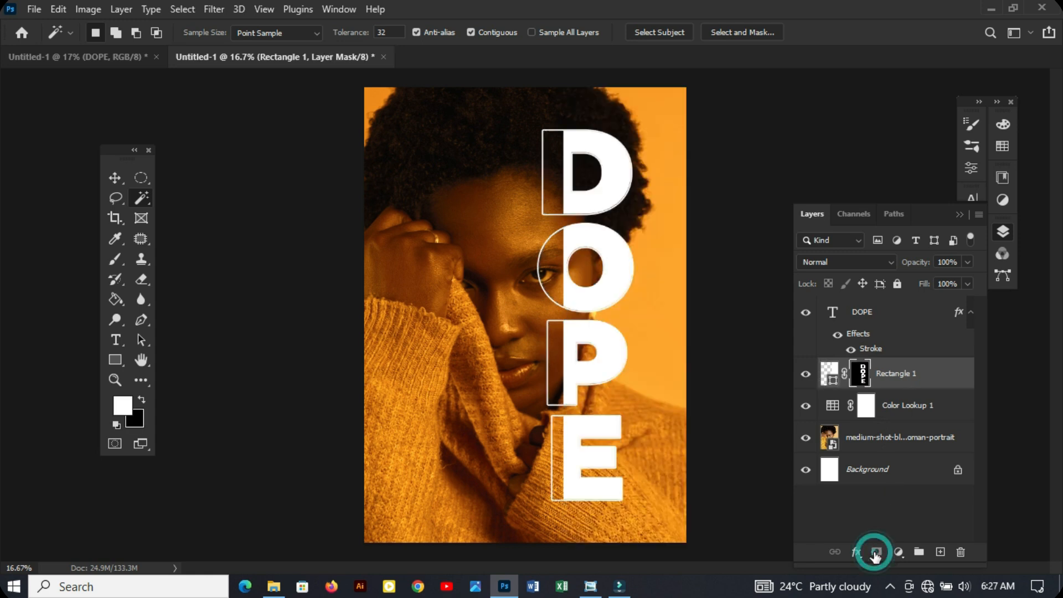
pyautogui.hotkey('ctrl', 'i')
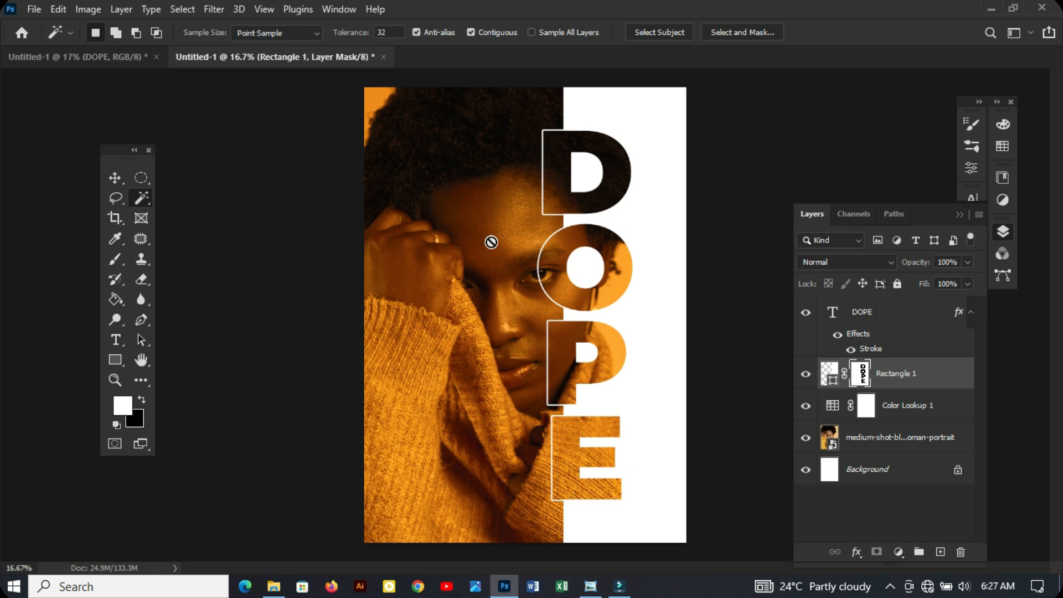
# Place the New Horizons in Art image from Downloads above the portrait layer, enlarged to fill the poster, and hide Color Lookup 1.
pyautogui.press('v')
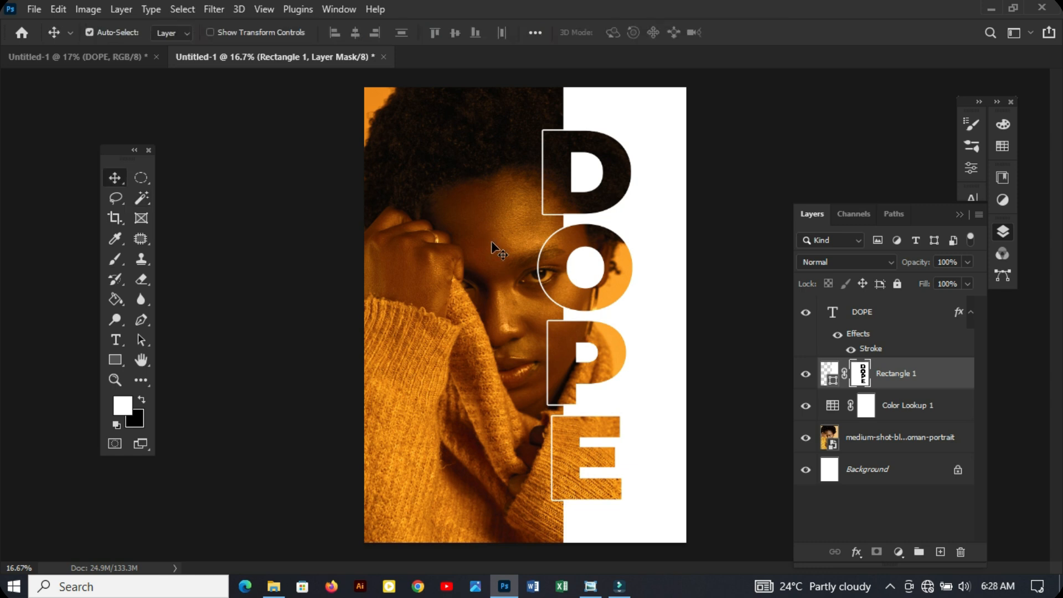
pyautogui.click(462, 235)
pyautogui.click(460, 232)
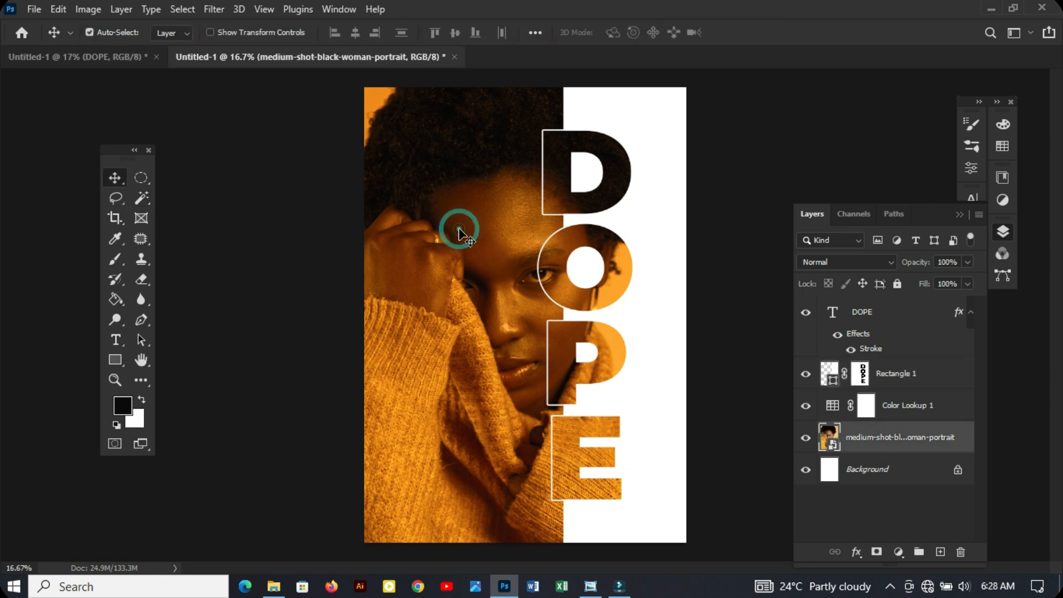
pyautogui.click(273, 586)
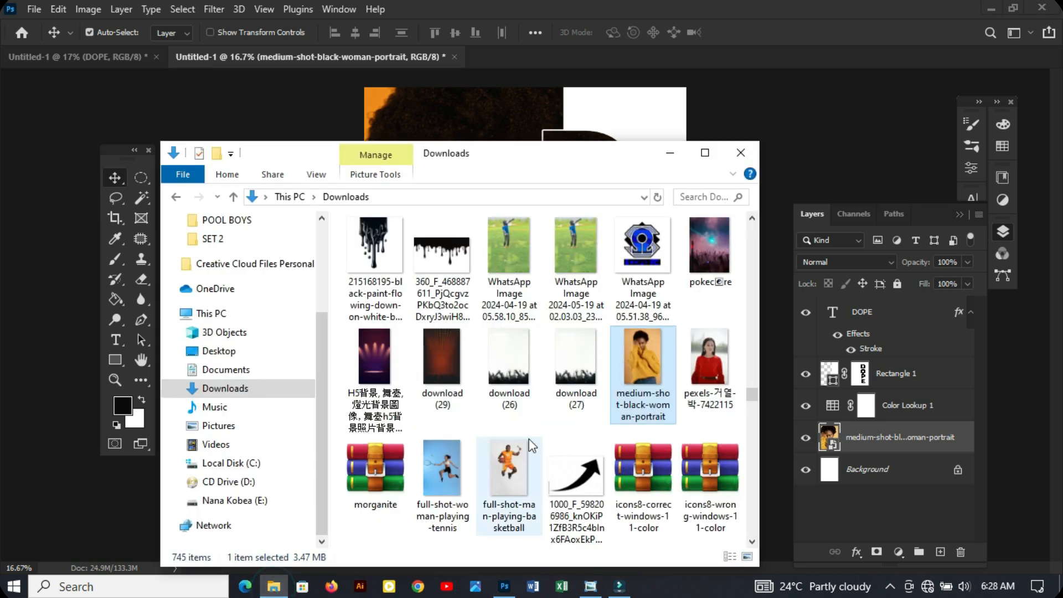
pyautogui.scroll(6, 576, 440)
pyautogui.scroll(5, 575, 437)
pyautogui.scroll(-2, 575, 440)
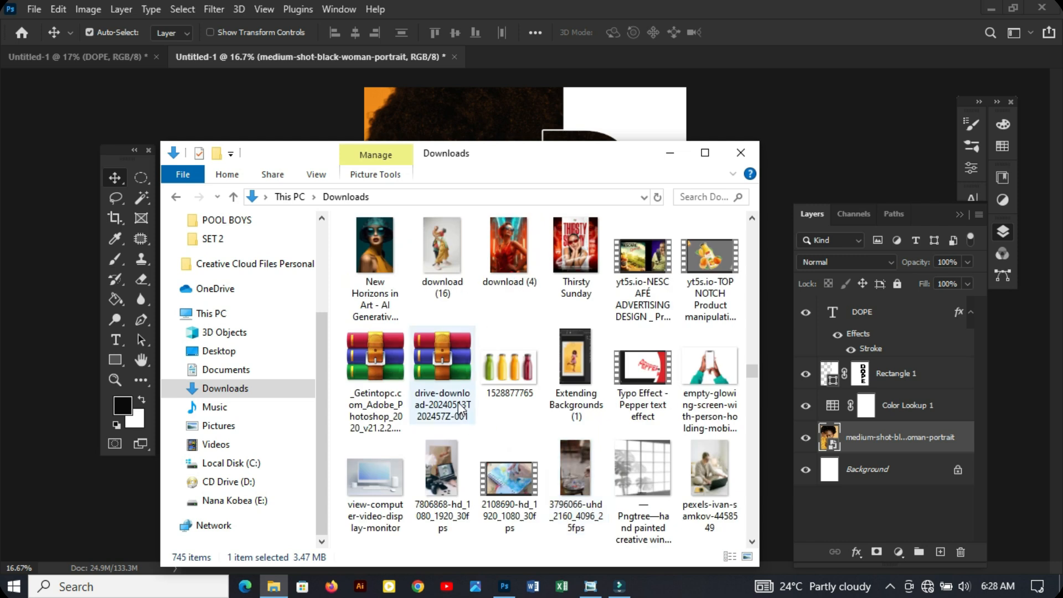
pyautogui.moveTo(296, 125); pyautogui.dragTo(295, 122)
pyautogui.moveTo(679, 316); pyautogui.dragTo(716, 317)
pyautogui.moveTo(514, 253); pyautogui.dragTo(480, 275)
pyautogui.moveTo(479, 279); pyautogui.dragTo(477, 279)
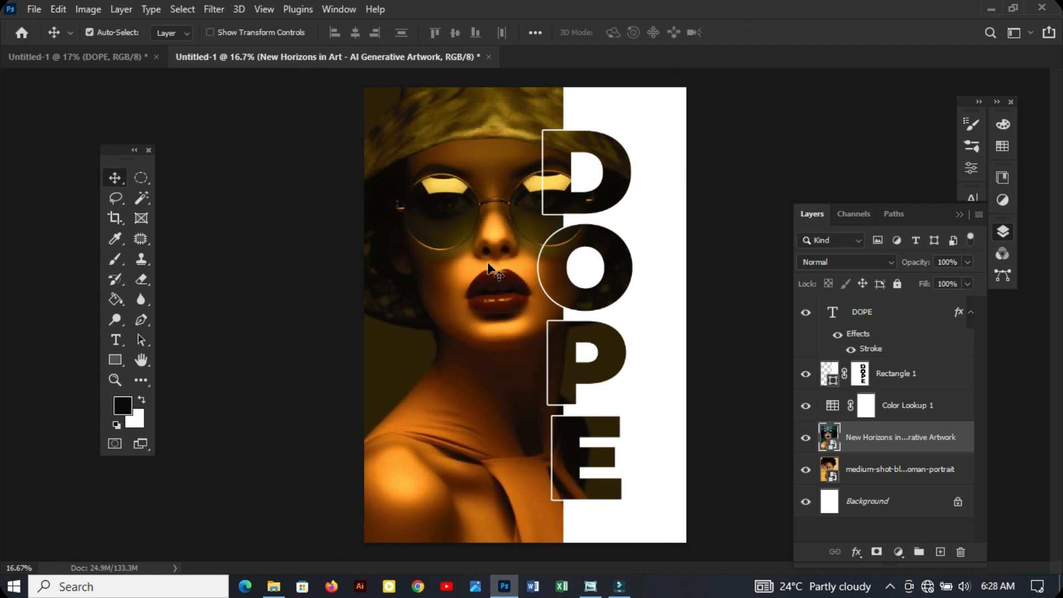
pyautogui.click(805, 406)
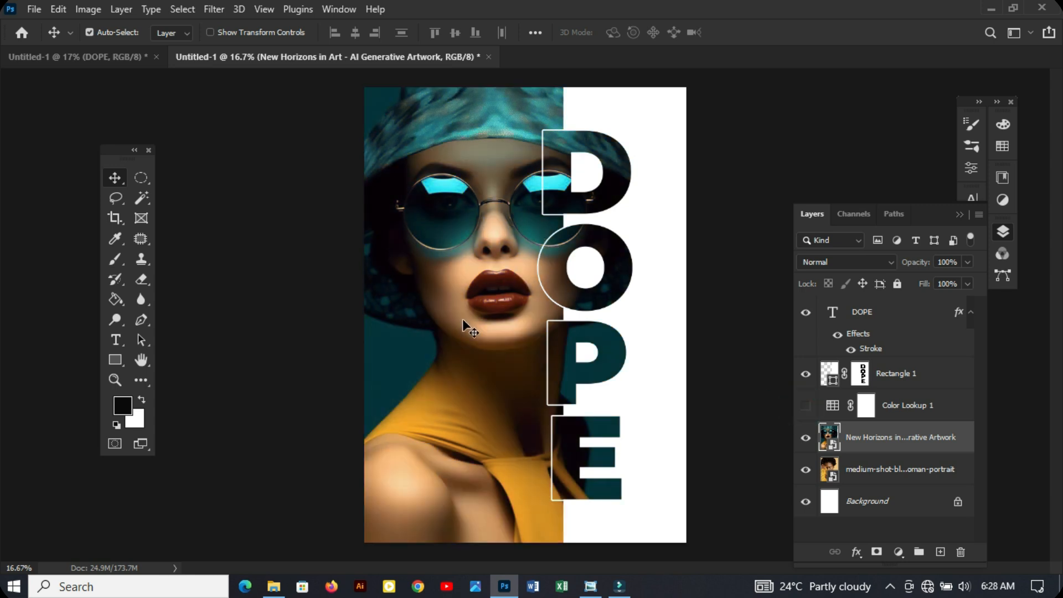
# Switch to the knockout poster, place the New Horizons in Art image above Background to fill the canvas, and hide Color Lookup 1.
pyautogui.click(62, 56)
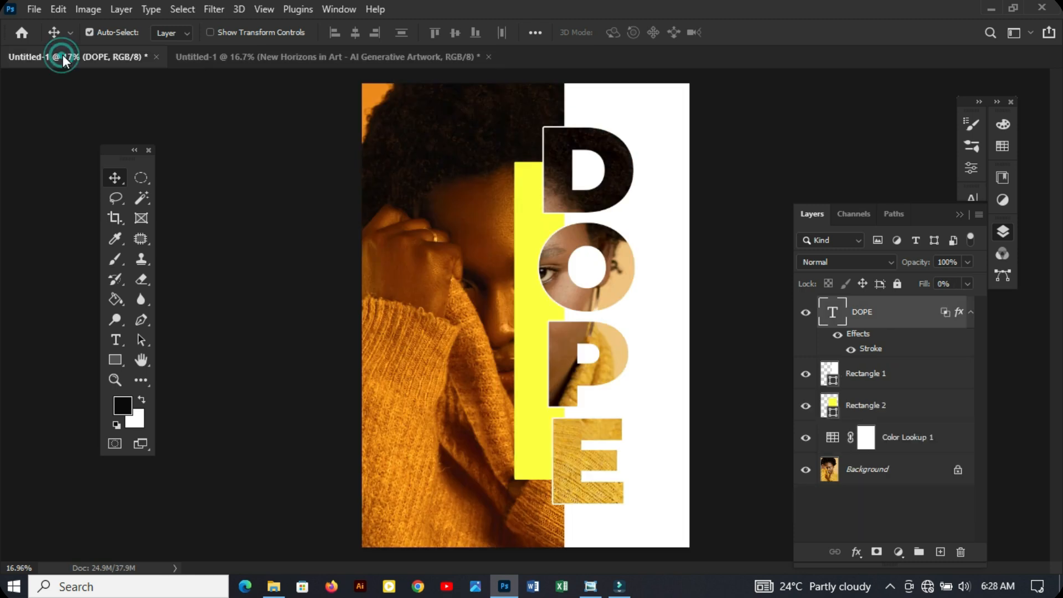
pyautogui.click(442, 287)
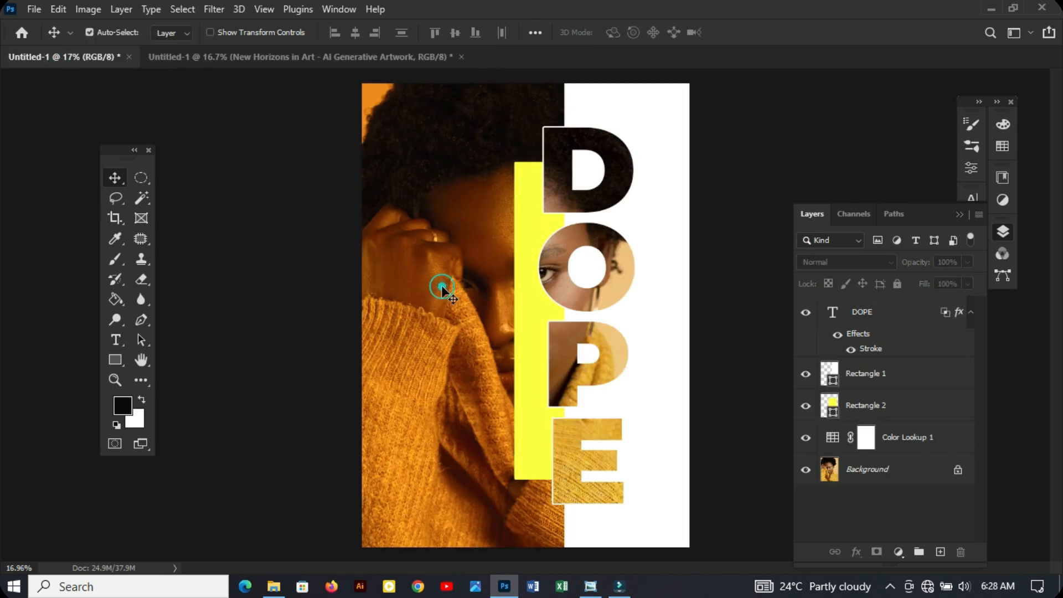
pyautogui.click(860, 471)
pyautogui.click(274, 586)
pyautogui.moveTo(375, 316); pyautogui.dragTo(463, 118)
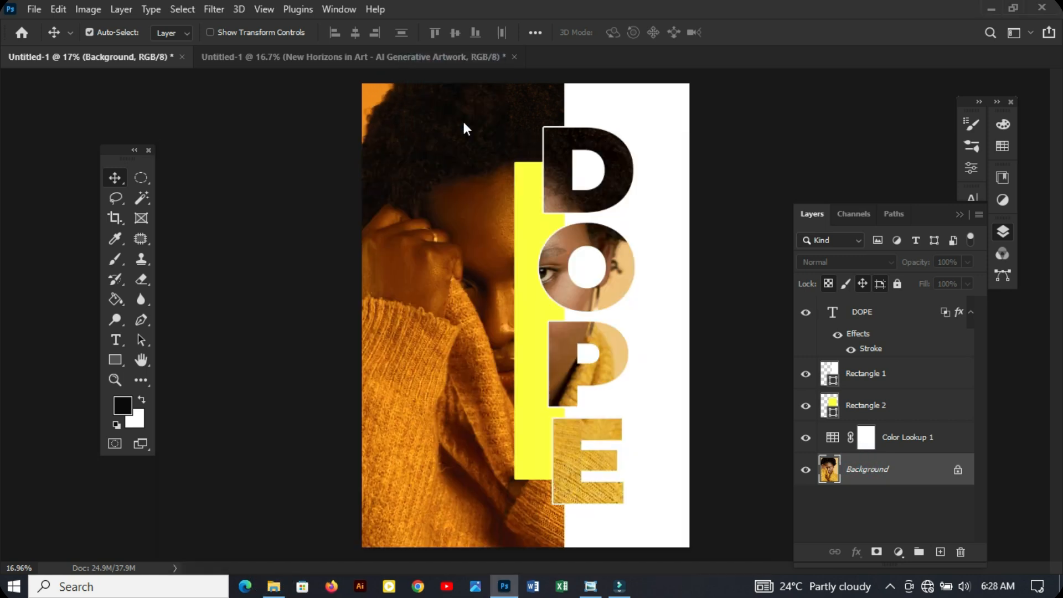
pyautogui.moveTo(680, 314); pyautogui.dragTo(706, 314)
pyautogui.moveTo(439, 280); pyautogui.dragTo(404, 285)
pyautogui.click(771, 32)
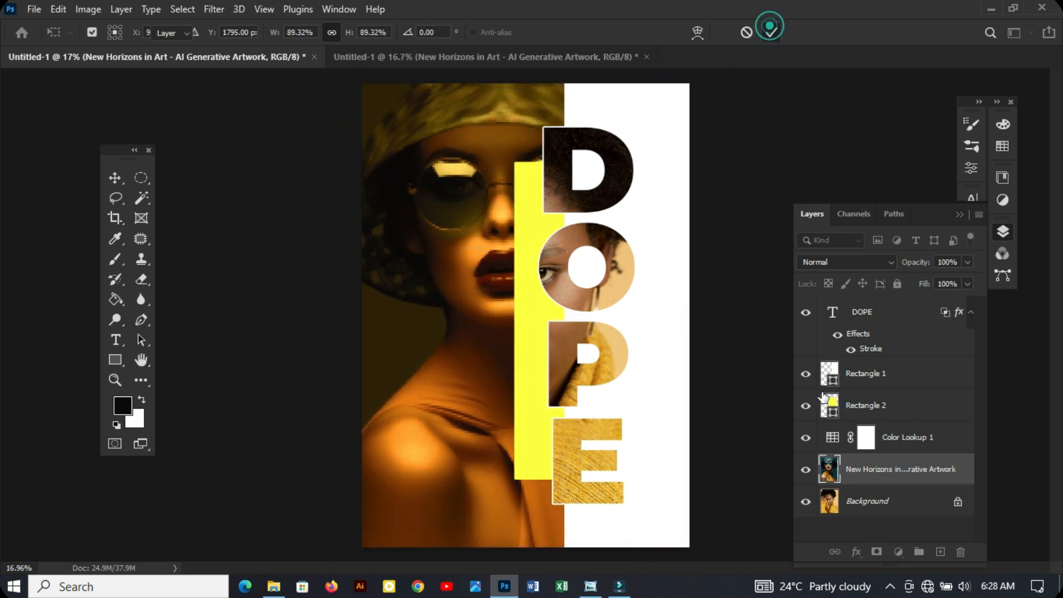
pyautogui.click(805, 438)
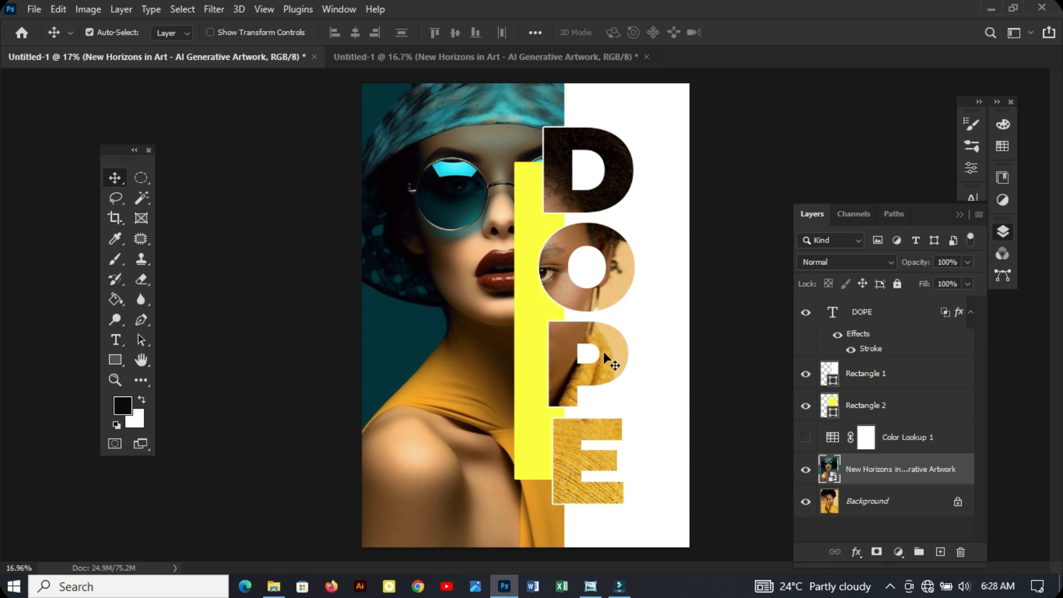
pyautogui.moveTo(531, 325); pyautogui.dragTo(471, 295)
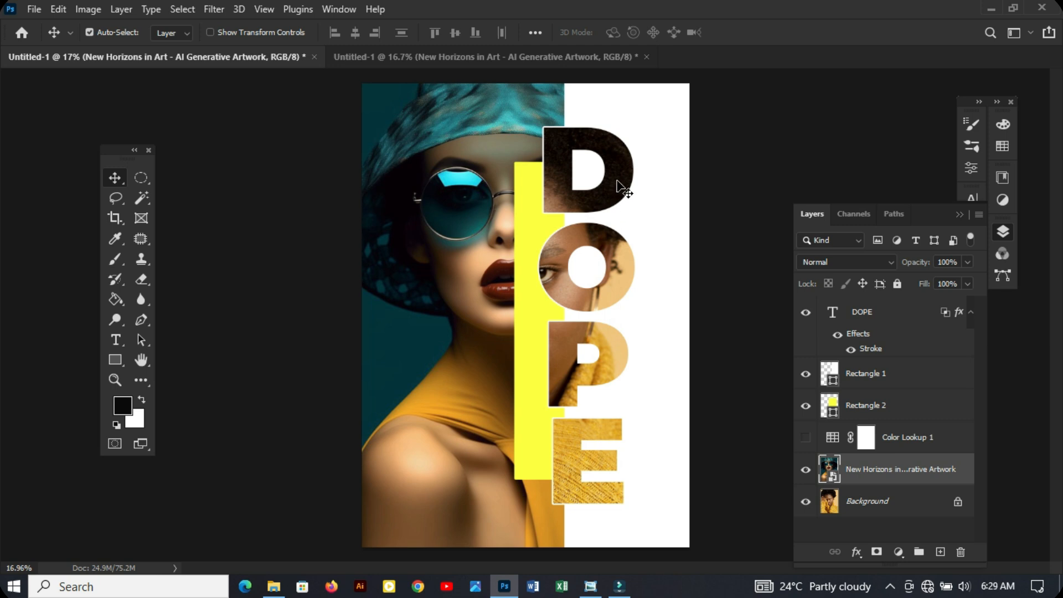
# Return to the layer-mask version of the poster, try repositioning the portrait behind the text, and undo the move.
pyautogui.click(528, 56)
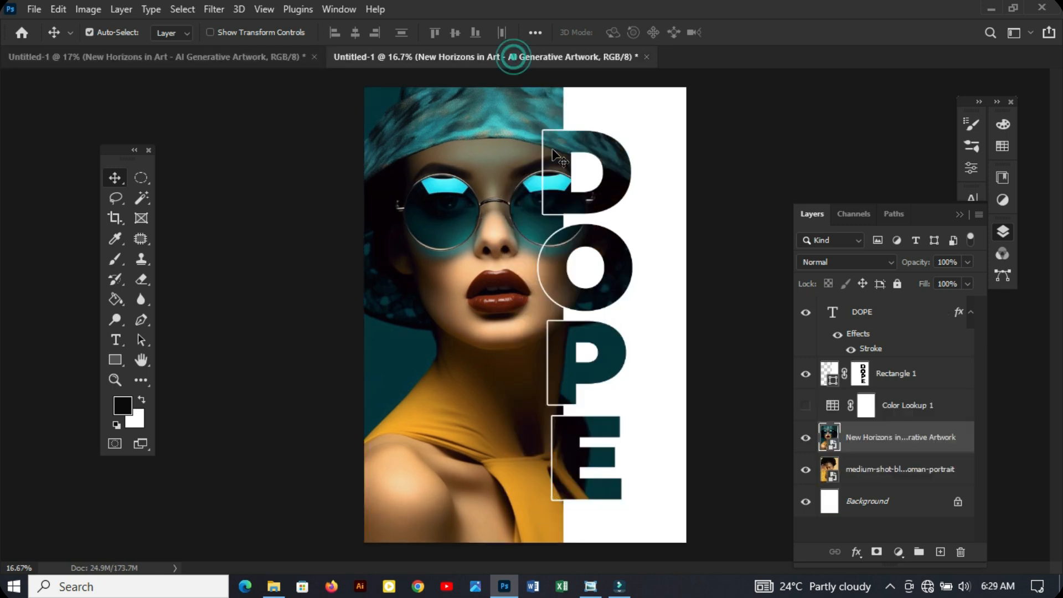
pyautogui.moveTo(496, 272); pyautogui.dragTo(509, 246)
pyautogui.hotkey('ctrl', 'z')
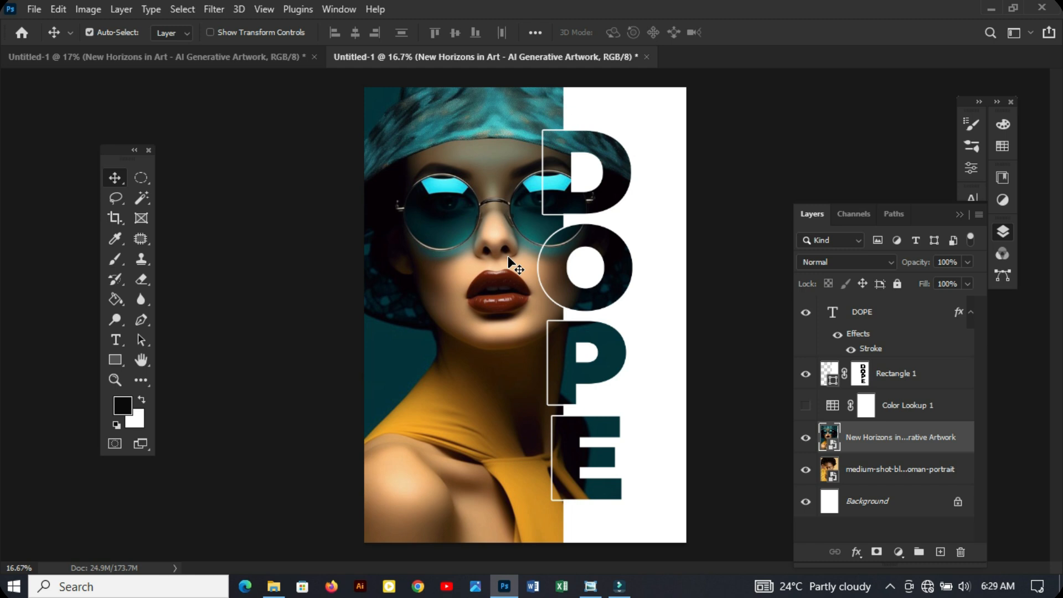
# Select the DOPE text together with Rectangle 1 and shift both slightly to the right.
pyautogui.click(898, 381)
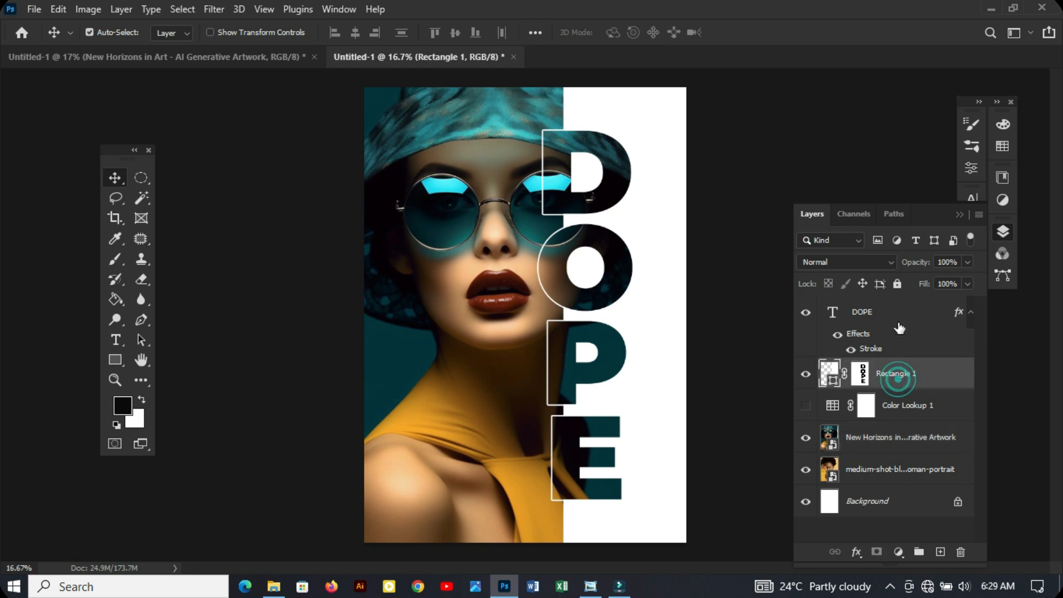
pyautogui.click(893, 319)
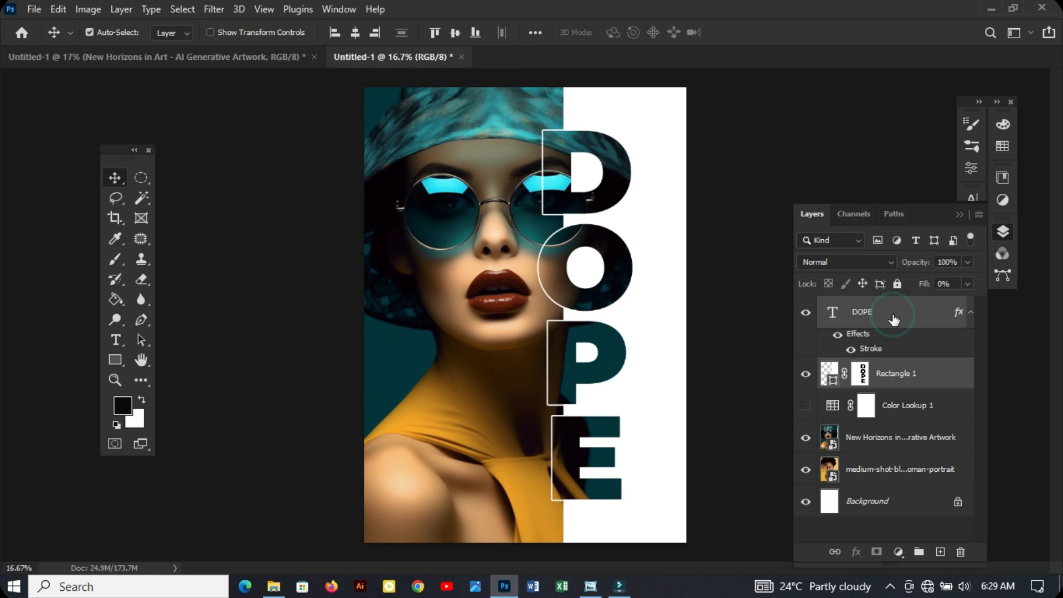
pyautogui.hotkey('shift', 'Right')
pyautogui.hotkey('shift', 'Right')
pyautogui.hotkey('shift', 'Right')
pyautogui.hotkey('shift', 'Right')
pyautogui.hotkey('shift', 'Right')
pyautogui.hotkey('shift', 'Right')
pyautogui.hotkey('shift', 'Right')
pyautogui.hotkey('shift', 'Right')
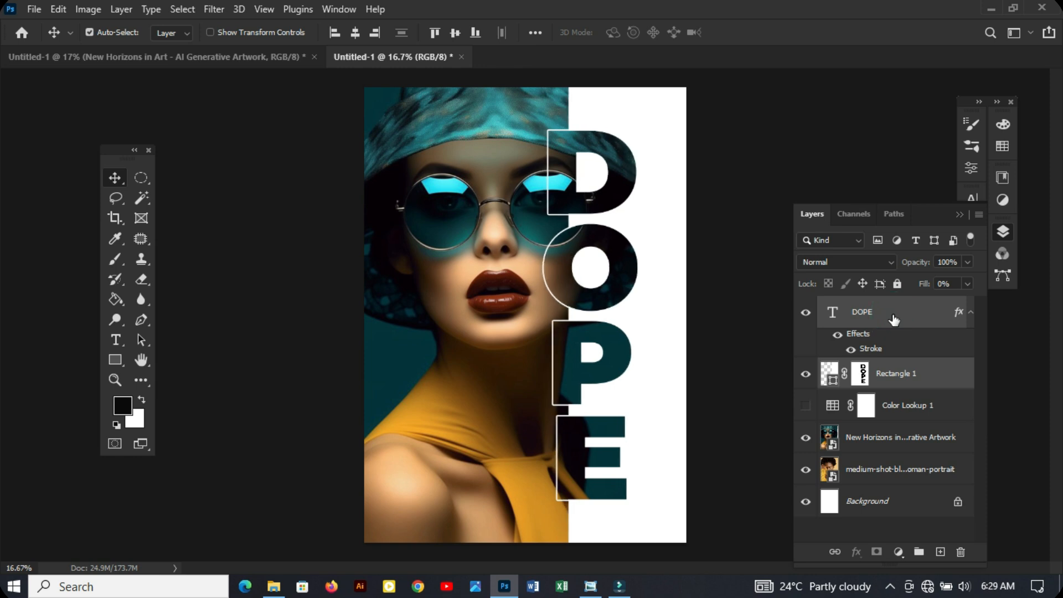
pyautogui.hotkey('shift', 'Right')
pyautogui.hotkey('shift', 'Right')
pyautogui.hotkey('shift', 'Right')
pyautogui.hotkey('shift', 'Right')
pyautogui.hotkey('shift', 'Right')
pyautogui.hotkey('shift', 'Right')
pyautogui.hotkey('shift', 'Right')
pyautogui.hotkey('shift', 'Right')
pyautogui.hotkey('shift', 'Right')
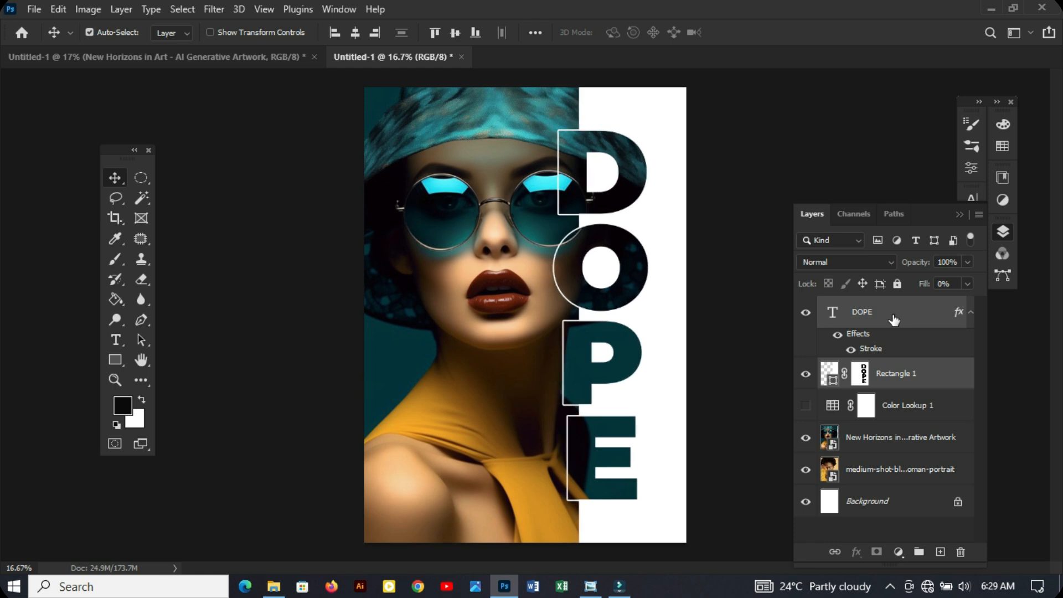
# Try unlinking Rectangle 1 from its mask, moving the white panel across the photo, and widening it to about 136%.
pyautogui.click(839, 380)
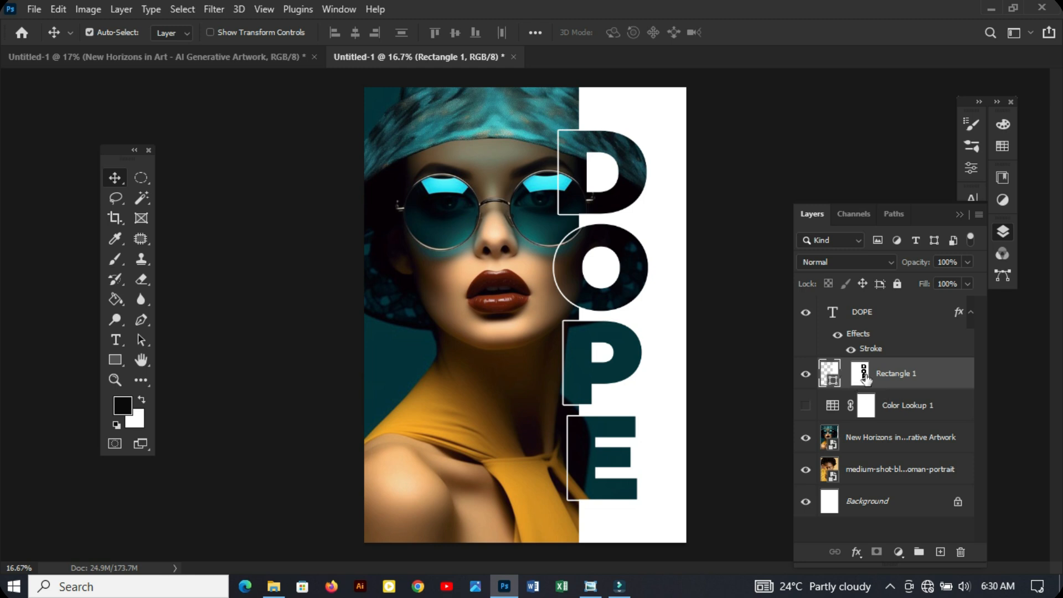
pyautogui.moveTo(672, 277); pyautogui.dragTo(506, 278)
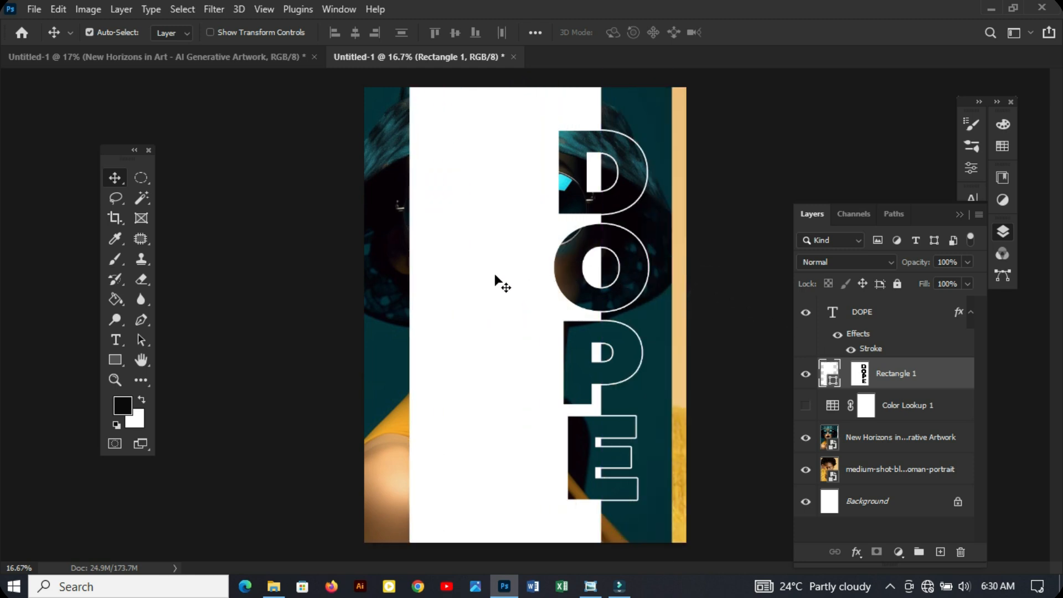
pyautogui.hotkey('ctrl', 't')
pyautogui.moveTo(410, 301); pyautogui.dragTo(340, 307)
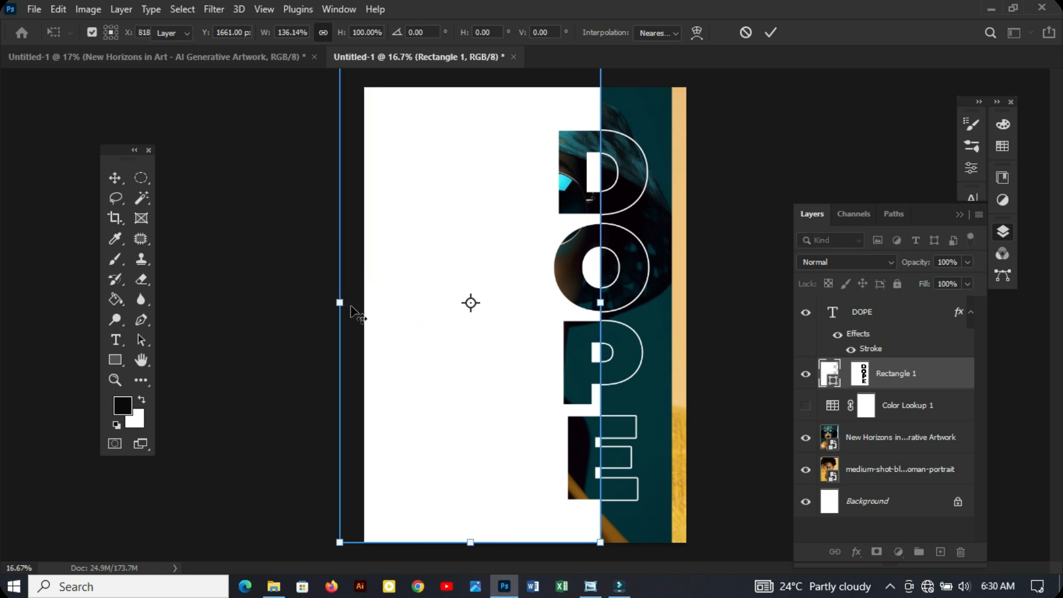
pyautogui.press('Return')
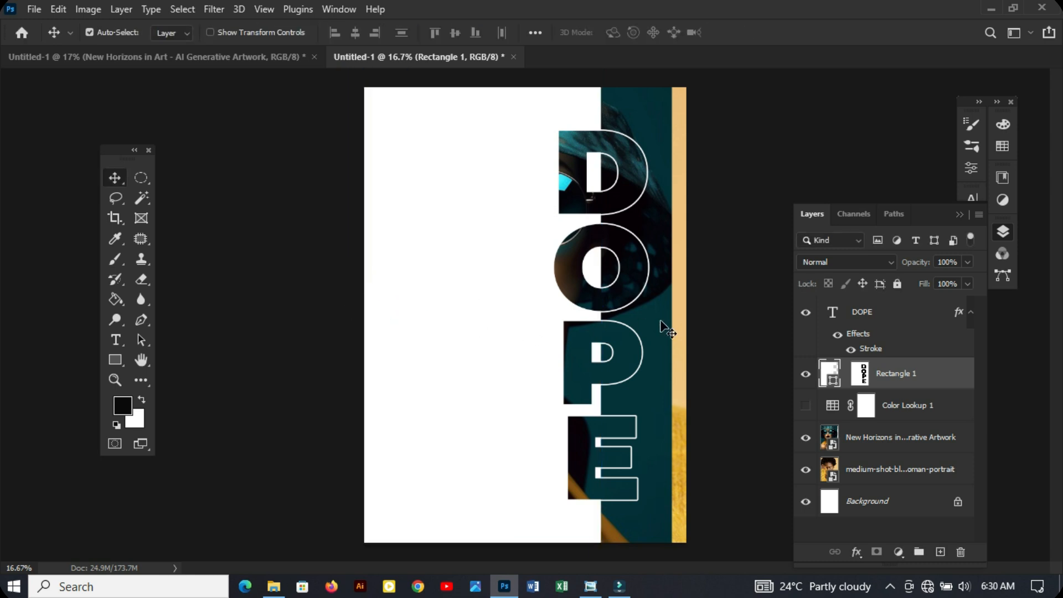
pyautogui.scroll(-2, 550, 341)
pyautogui.press('ctrl')
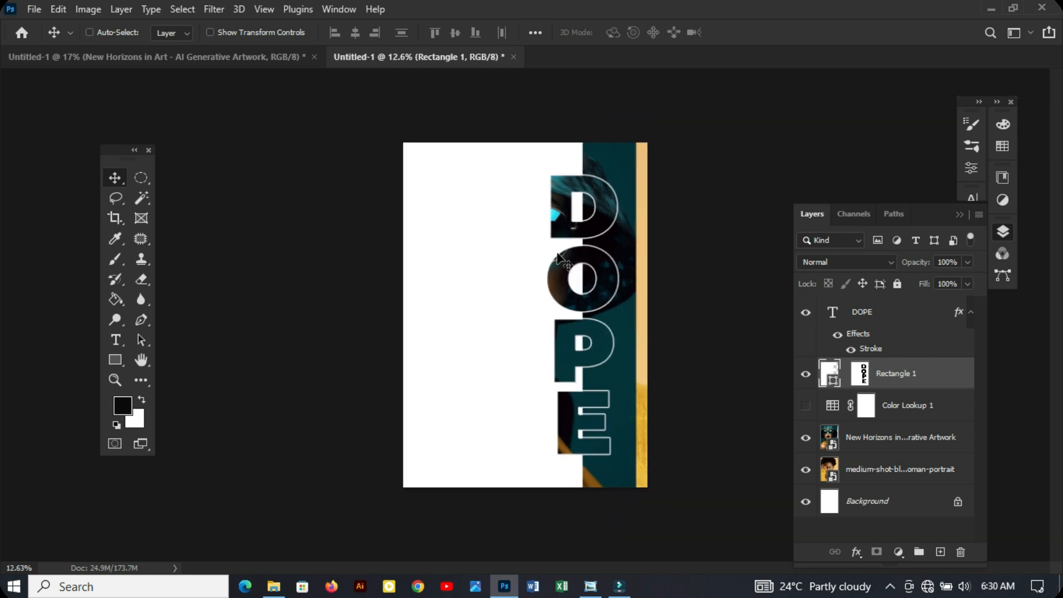
pyautogui.moveTo(559, 258); pyautogui.dragTo(722, 247)
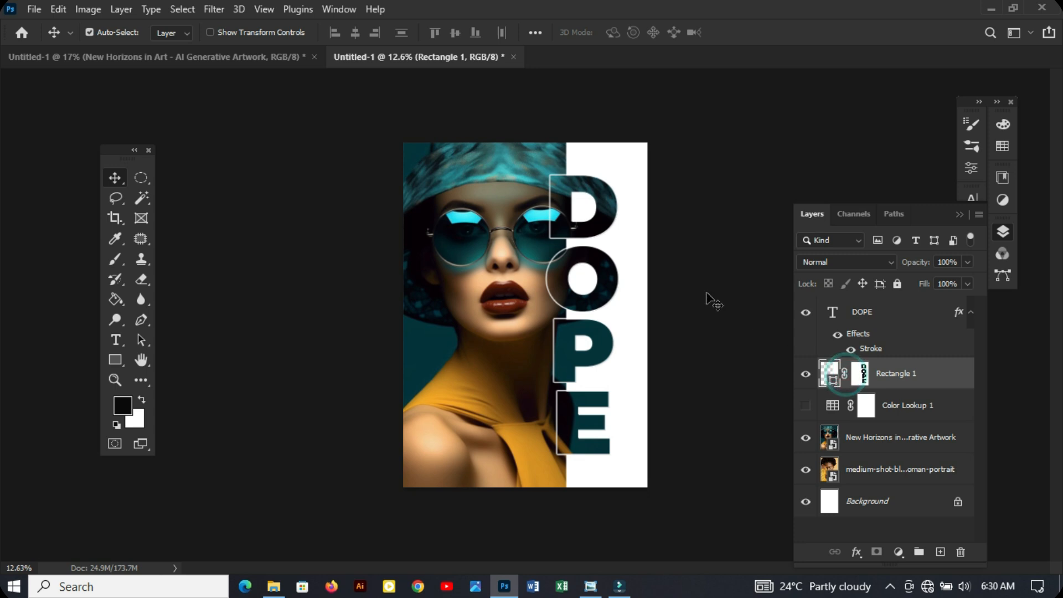
# Try moving Rectangle 1 together with its linked mask, and unlink the mask from the shape.
pyautogui.scroll(3, 580, 266)
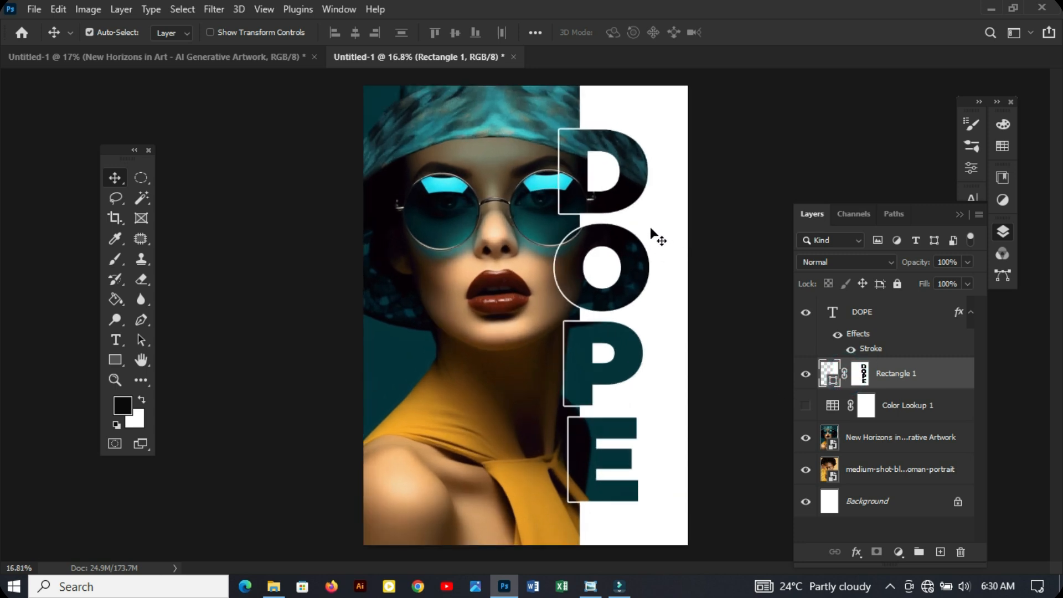
pyautogui.moveTo(662, 197); pyautogui.dragTo(631, 205)
pyautogui.click(845, 374)
pyautogui.moveTo(693, 281); pyautogui.dragTo(675, 267)
# Add the text LET'S MAKE IT on two lines at 30 pt over the woman's sunglasses.
pyautogui.click(891, 317)
pyautogui.press('t')
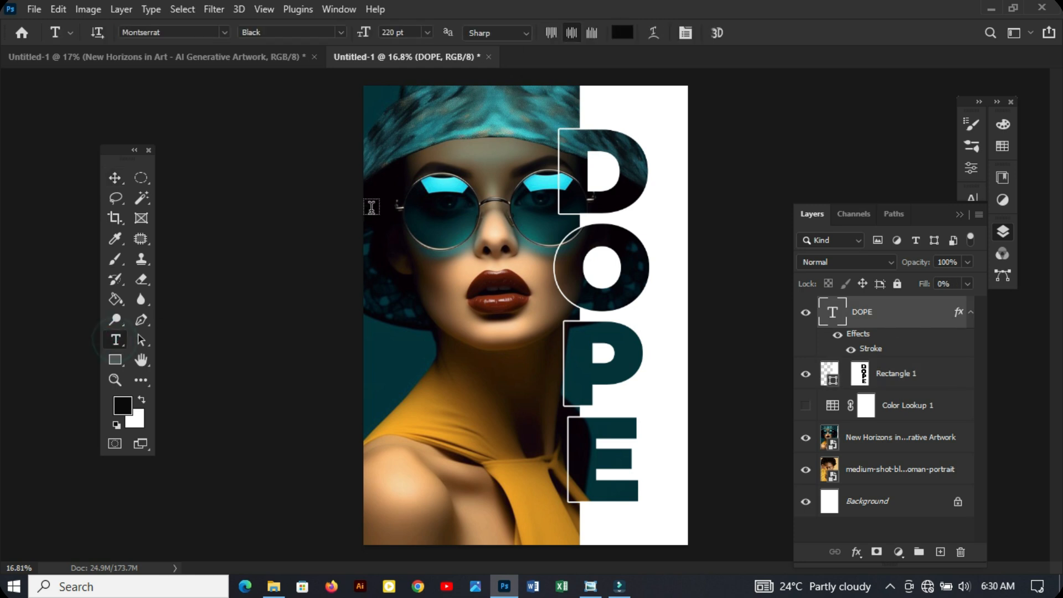
pyautogui.click(402, 185)
pyautogui.click(427, 32)
pyautogui.click(408, 171)
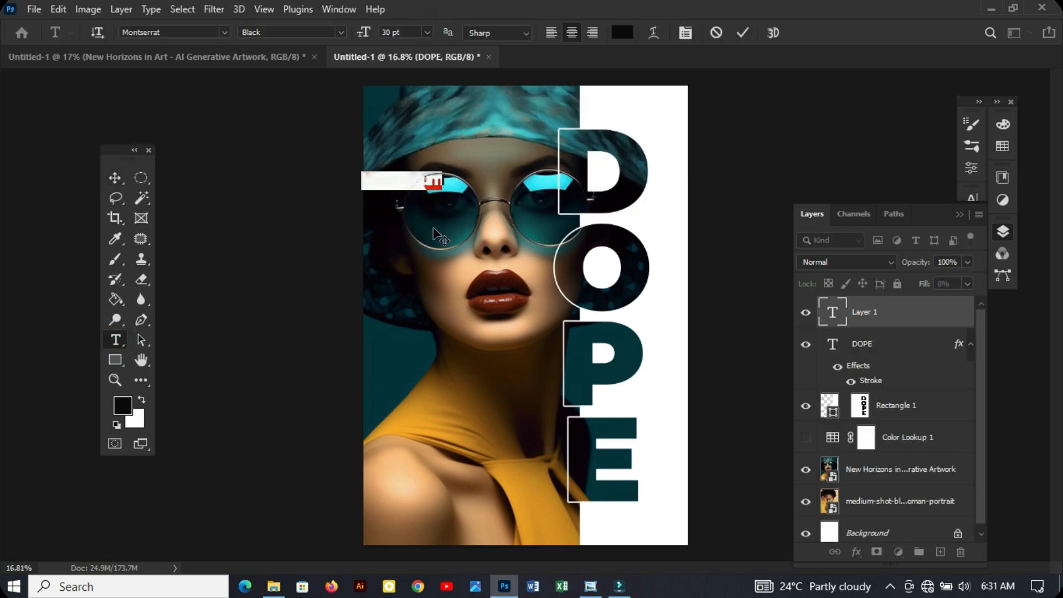
pyautogui.write('LETS')
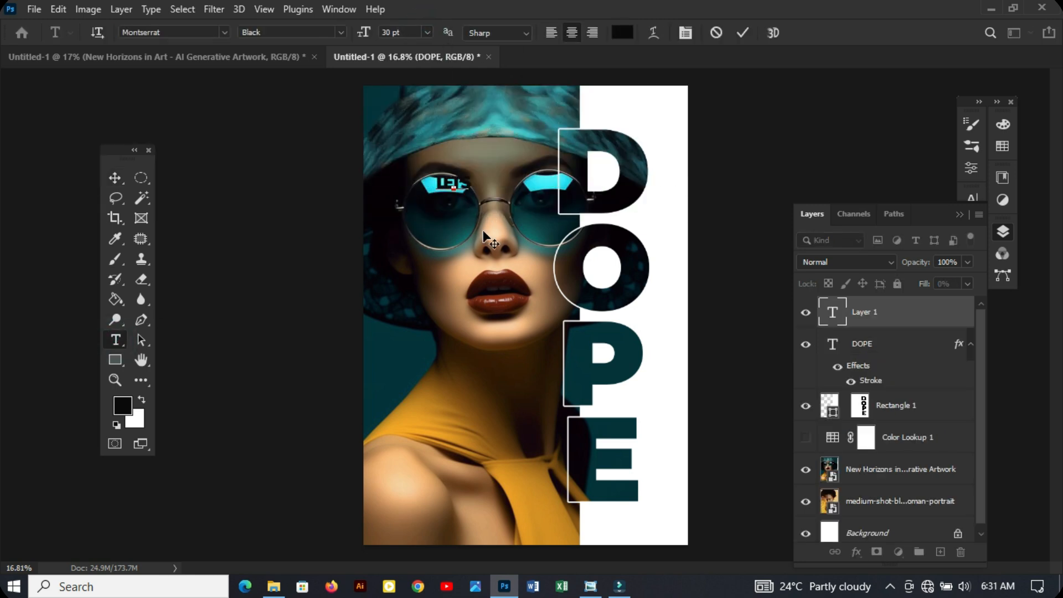
pyautogui.press('Return')
pyautogui.write('MAKE IT')
# Set the LET'S MAKE IT text color to ffffff and its leading to Auto.
pyautogui.tripleClick(481, 190)
pyautogui.click(623, 38)
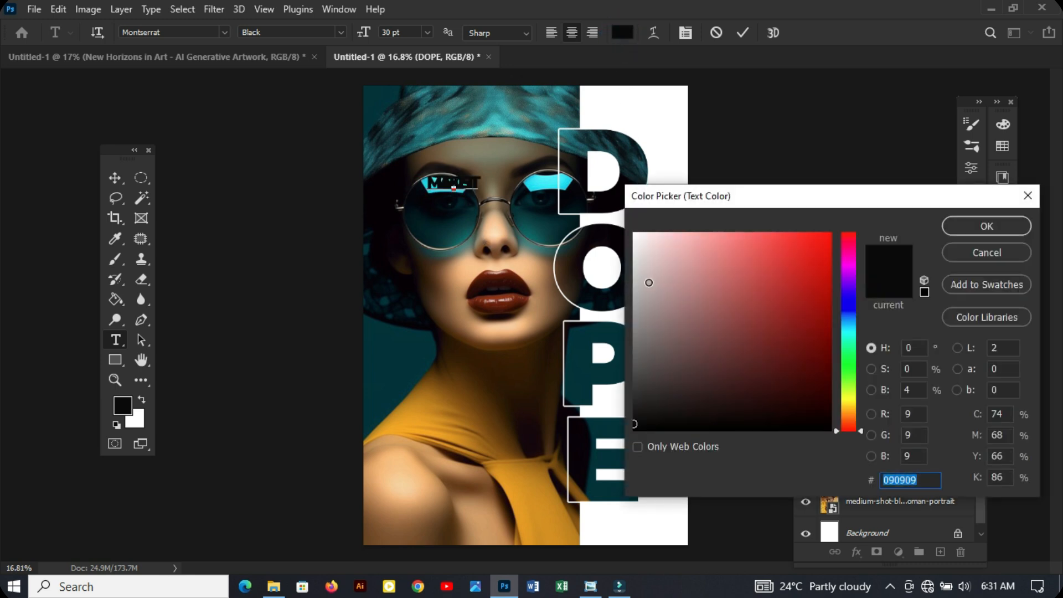
pyautogui.write('ffffff')
pyautogui.click(989, 228)
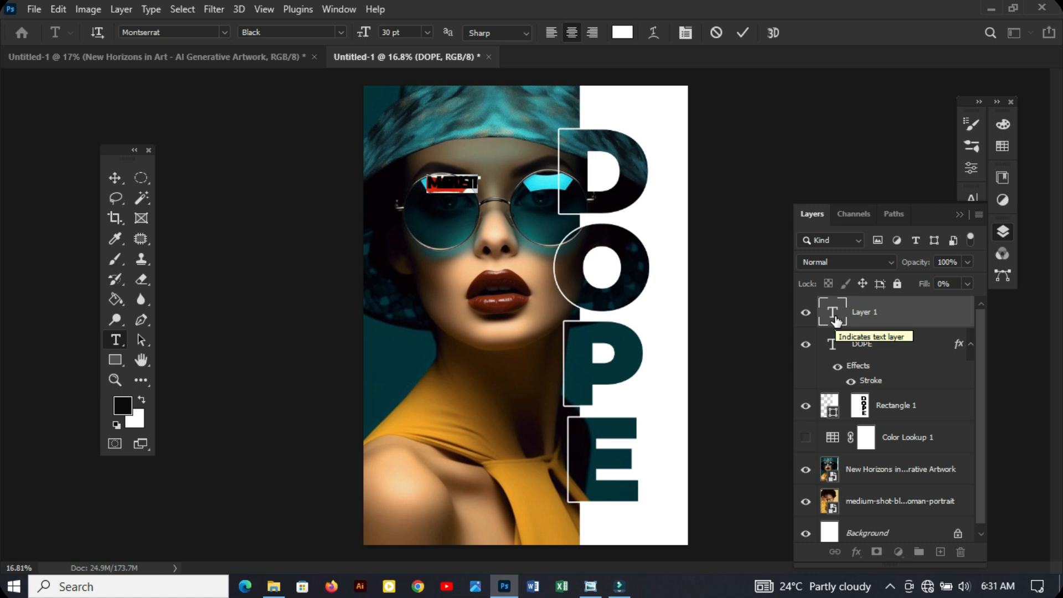
pyautogui.click(973, 197)
pyautogui.click(946, 241)
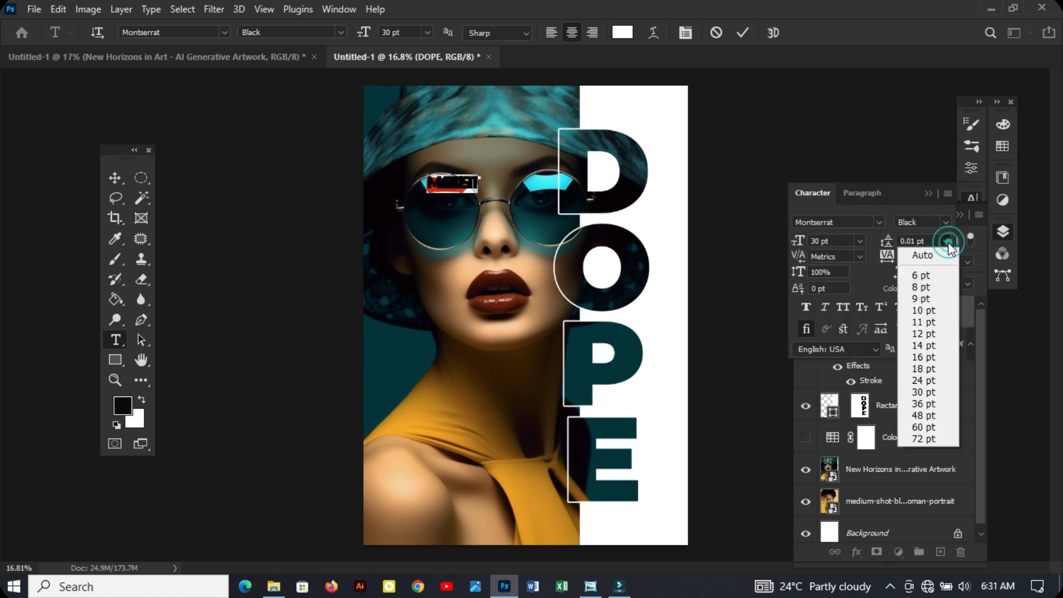
pyautogui.click(929, 255)
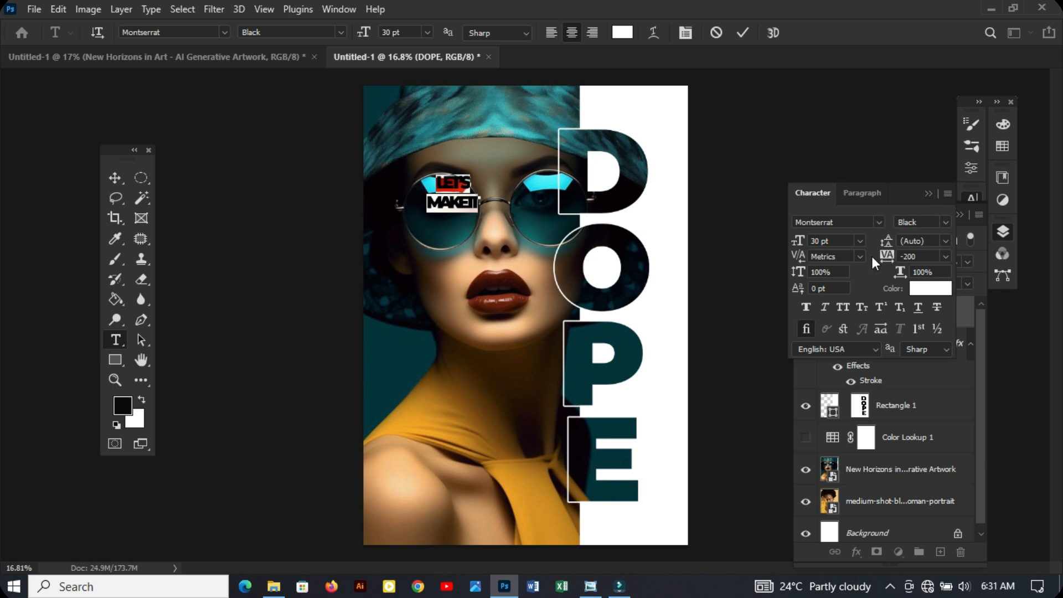
# Left-align the LET'S MAKE IT text and loosen its letter tracking so the characters no longer overlap.
pyautogui.click(862, 193)
pyautogui.click(814, 221)
pyautogui.click(813, 193)
pyautogui.click(498, 209)
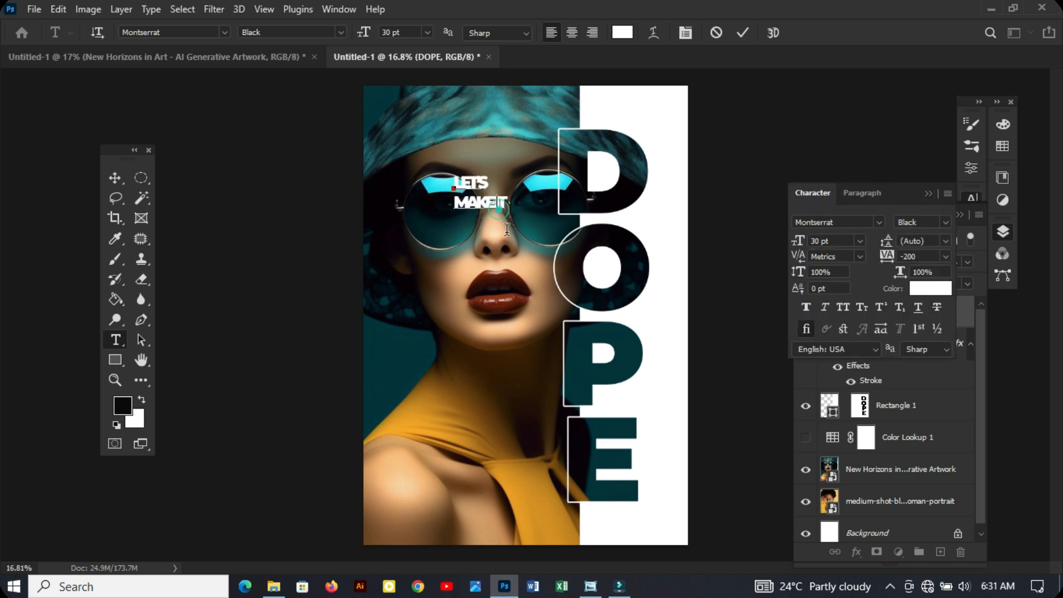
pyautogui.click(945, 256)
pyautogui.click(924, 348)
pyautogui.click(507, 205)
pyautogui.hotkey('ctrl', 'a')
pyautogui.click(945, 256)
pyautogui.click(918, 348)
pyautogui.click(929, 194)
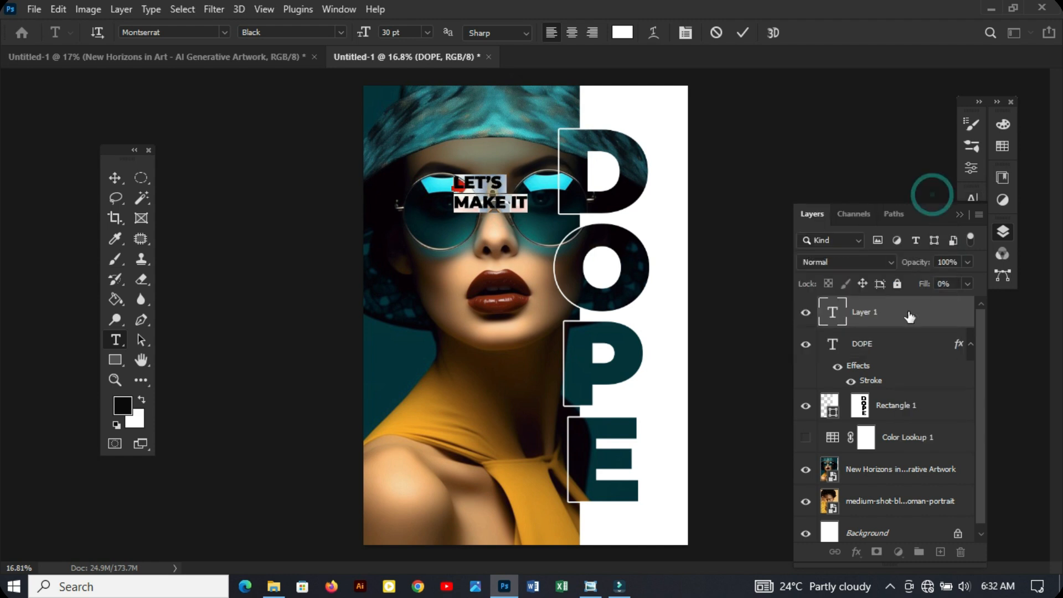
# Rotate the LET'S MAKE IT text 90° counter-clockwise and move it over the hat near the poster's upper-left corner.
pyautogui.hotkey('ctrl', 'Return')
pyautogui.hotkey('ctrl', 't')
pyautogui.moveTo(545, 188); pyautogui.dragTo(484, 140)
pyautogui.moveTo(492, 176); pyautogui.dragTo(427, 148)
pyautogui.press('Return')
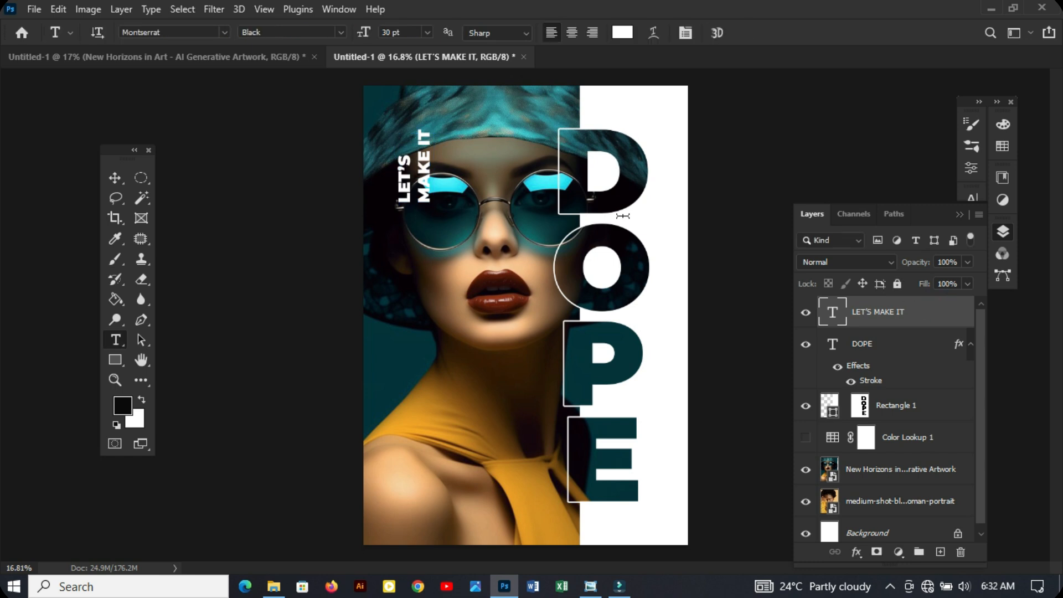
# Show the rulers and use guides to fine-tune the placement of LET'S MAKE IT against the top of the DOPE text.
pyautogui.hotkey('ctrl', 'r')
pyautogui.moveTo(6, 219); pyautogui.dragTo(620, 183)
pyautogui.scroll(9, 660, 188)
pyautogui.press('v')
pyautogui.scroll(-8, 654, 201)
pyautogui.moveTo(5, 166); pyautogui.dragTo(355, 224)
pyautogui.hotkey('ctrl', '0')
pyautogui.scroll(1, 492, 186)
pyautogui.moveTo(417, 182); pyautogui.dragTo(417, 182)
pyautogui.scroll(-4, 471, 214)
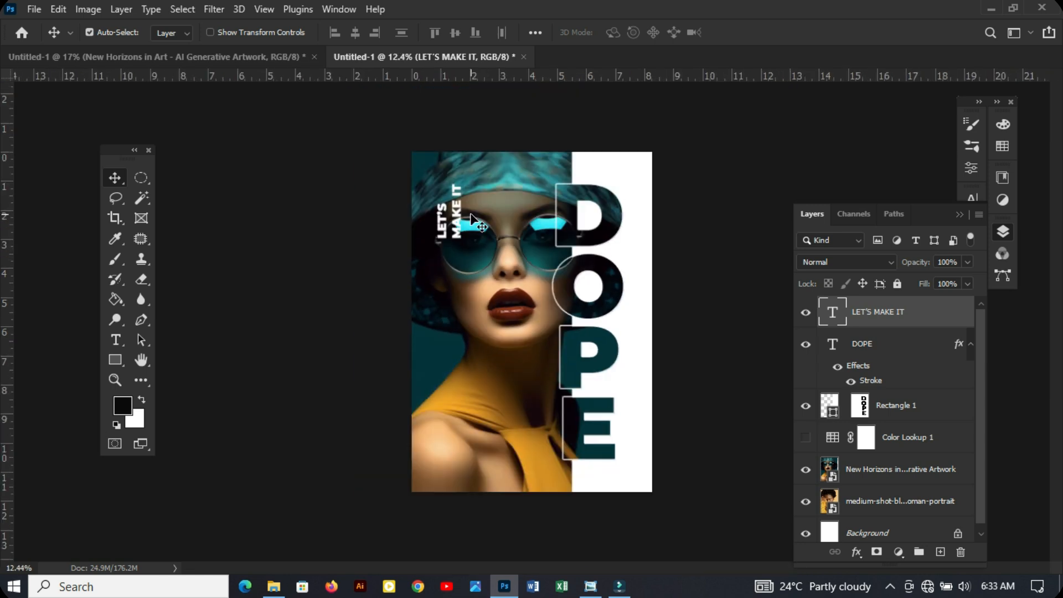
# Outline a rectangular area over the woman's shoulder with the Rectangular Marquee and fill it with Lorem ipsum placeholder text.
pyautogui.rightClick(139, 176)
pyautogui.click(218, 180)
pyautogui.scroll(2, 446, 277)
pyautogui.moveTo(421, 405); pyautogui.dragTo(517, 506)
pyautogui.rightClick(484, 447)
pyautogui.click(531, 238)
pyautogui.press('Return')
pyautogui.click(115, 339)
pyautogui.click(498, 486)
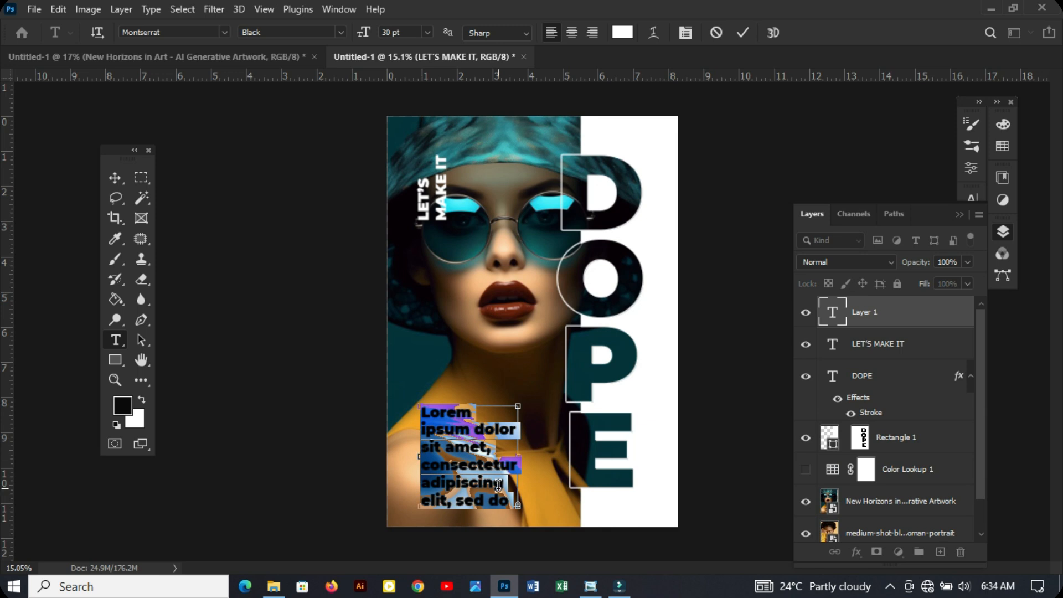
# Set the Lorem ipsum paragraph to 14 pt in the Montserrat Regular style.
pyautogui.click(427, 32)
pyautogui.click(407, 120)
pyautogui.click(427, 32)
pyautogui.click(407, 132)
pyautogui.click(341, 33)
pyautogui.click(324, 125)
pyautogui.click(932, 320)
# Reopen the Lorem ipsum paragraph for editing and adjust the bottom, right and top edges of its text box.
pyautogui.doubleClick(831, 324)
pyautogui.press('Escape')
pyautogui.doubleClick(831, 316)
pyautogui.scroll(2, 517, 405)
pyautogui.moveTo(459, 527); pyautogui.dragTo(459, 506)
pyautogui.moveTo(518, 456); pyautogui.dragTo(500, 458)
pyautogui.moveTo(445, 406); pyautogui.dragTo(444, 396)
pyautogui.click(538, 493)
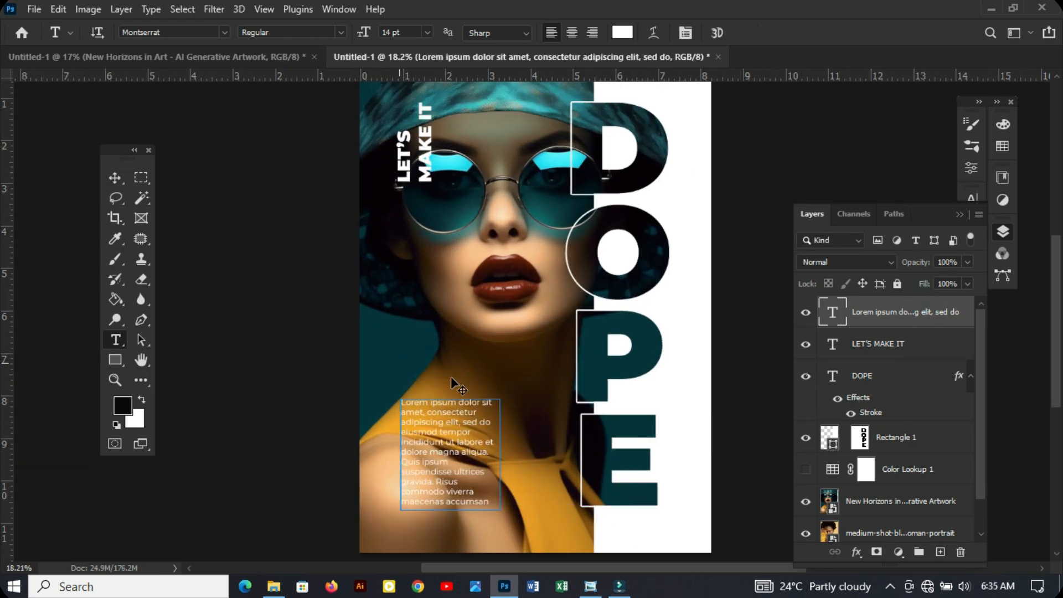
# Nudge the Lorem ipsum paragraph into line with the left edge of the LET'S MAKE IT text.
pyautogui.hotkey('ctrl', 't')
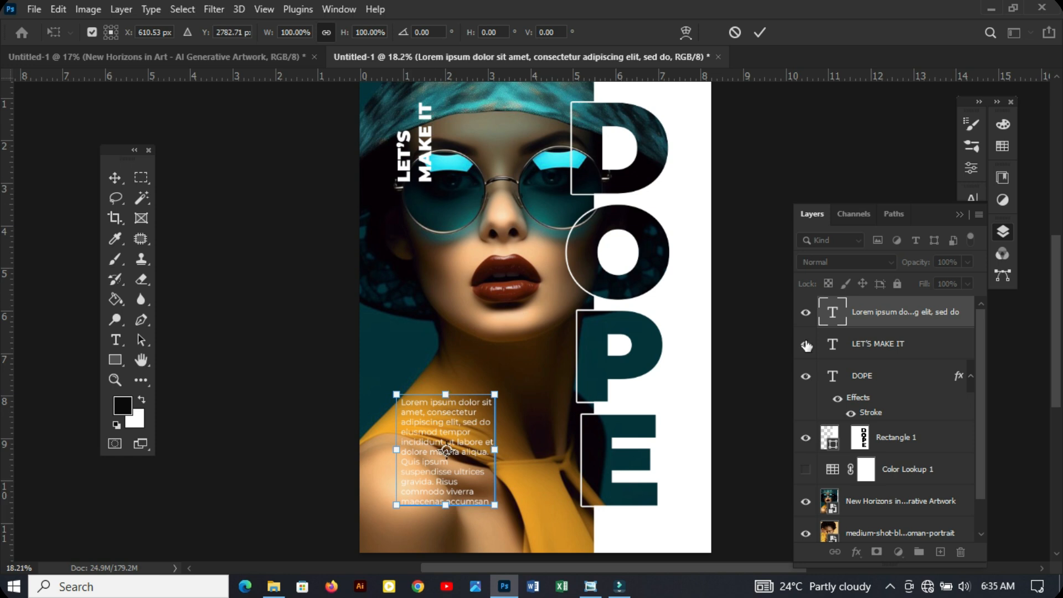
pyautogui.press('Return')
pyautogui.scroll(-3, 518, 387)
pyautogui.scroll(4, 509, 396)
pyautogui.hotkey('ctrl', 't')
pyautogui.moveTo(473, 434); pyautogui.dragTo(470, 430)
pyautogui.press('Return')
# Lower the top edge of the Lorem ipsum text box to shorten the paragraph and leave room above it.
pyautogui.press('v')
pyautogui.click(501, 318)
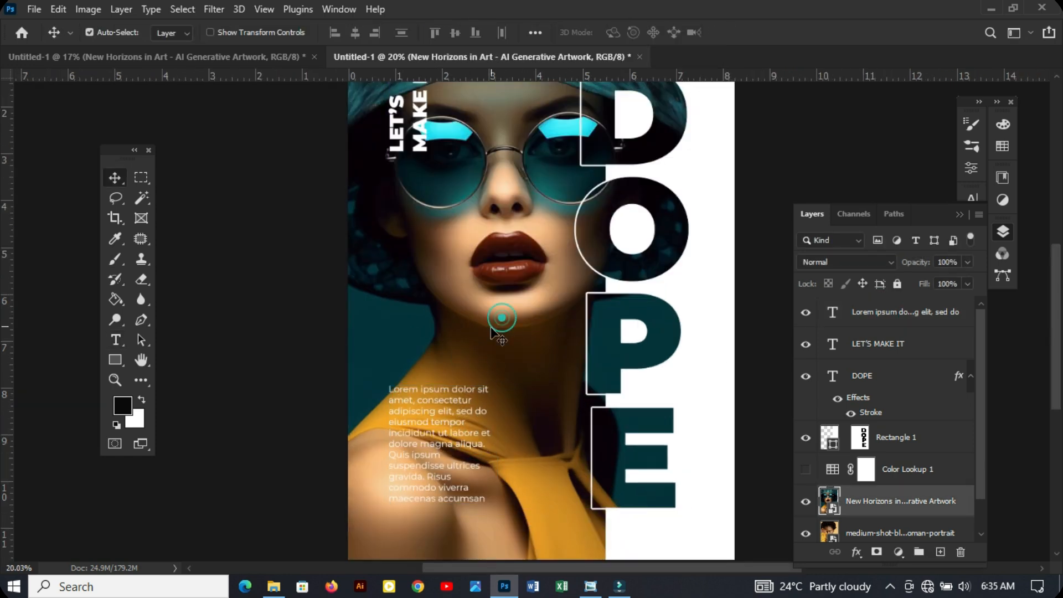
pyautogui.scroll(-3, 490, 328)
pyautogui.scroll(3, 491, 328)
pyautogui.doubleClick(468, 437)
pyautogui.moveTo(441, 388); pyautogui.dragTo(441, 433)
pyautogui.click(582, 384)
# Add a Lorem Ipsum heading above the paragraph in Montserrat SemiBold at 18 pt.
pyautogui.click(116, 339)
pyautogui.click(418, 398)
pyautogui.click(341, 32)
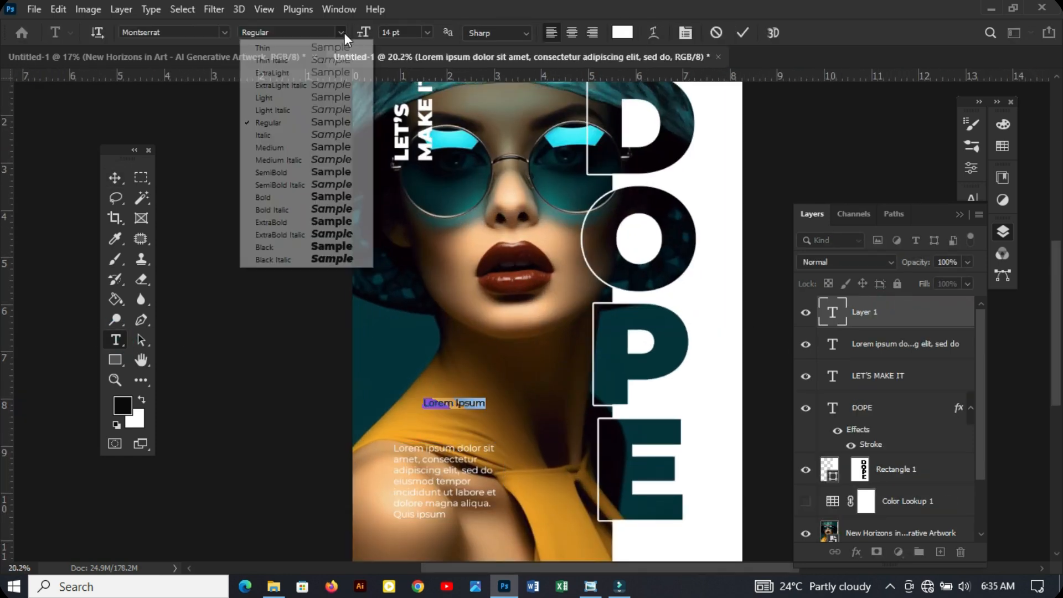
pyautogui.click(332, 172)
pyautogui.click(428, 32)
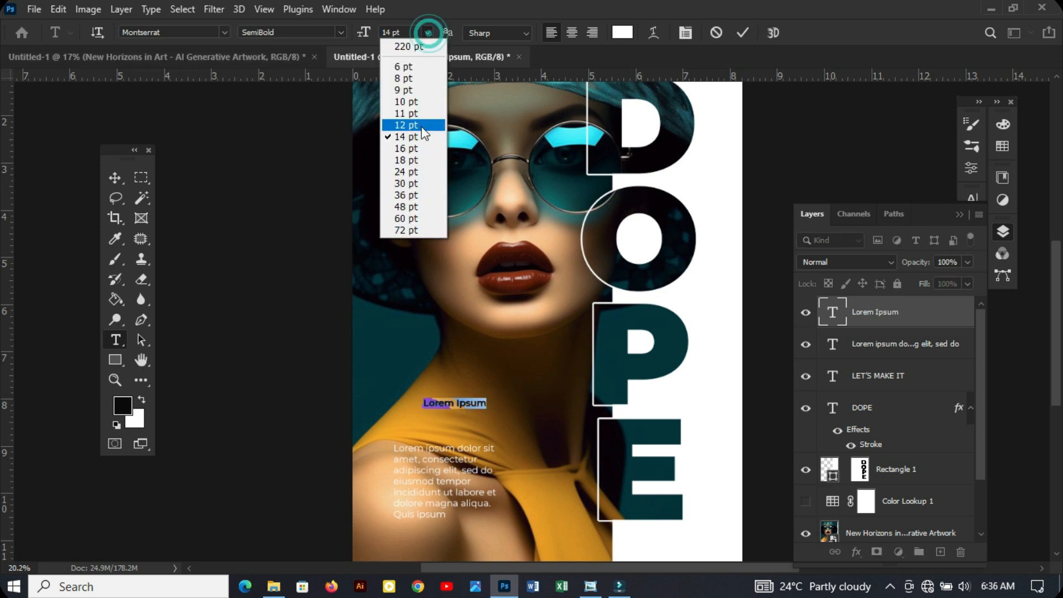
pyautogui.click(410, 160)
pyautogui.hotkey('ctrl', 'Return')
# Align the Lorem Ipsum heading with the left edge of the paragraph using a vertical guide, then hide the guides.
pyautogui.press('v')
pyautogui.moveTo(487, 406); pyautogui.dragTo(459, 407)
pyautogui.hotkey('ctrl', '0')
pyautogui.moveTo(5, 183); pyautogui.dragTo(384, 183)
pyautogui.scroll(5, 403, 207)
pyautogui.moveTo(499, 256); pyautogui.dragTo(490, 280)
pyautogui.scroll(-6, 493, 276)
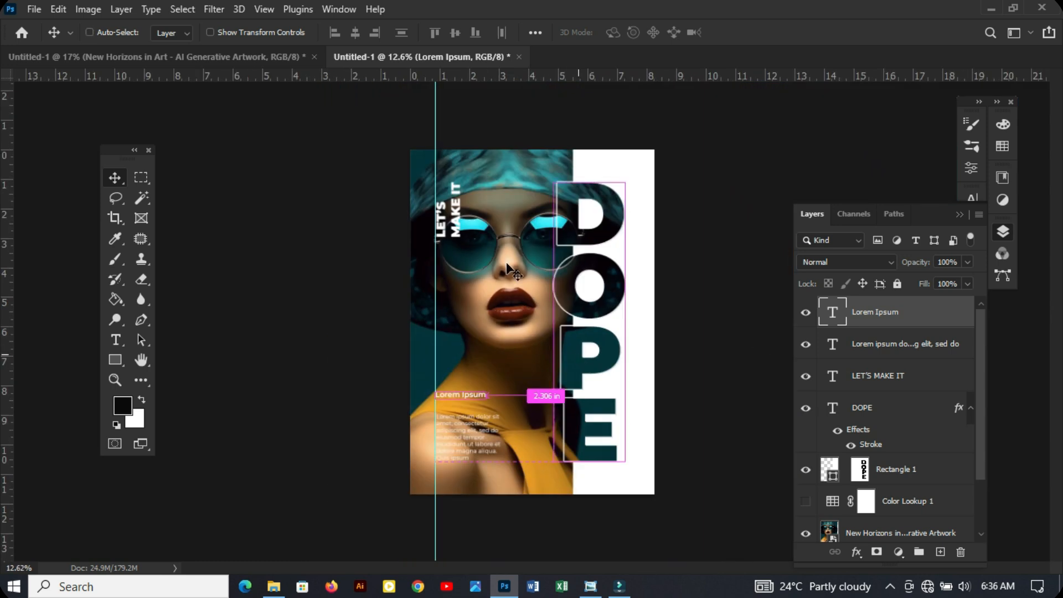
pyautogui.hotkey('ctrl', ';')
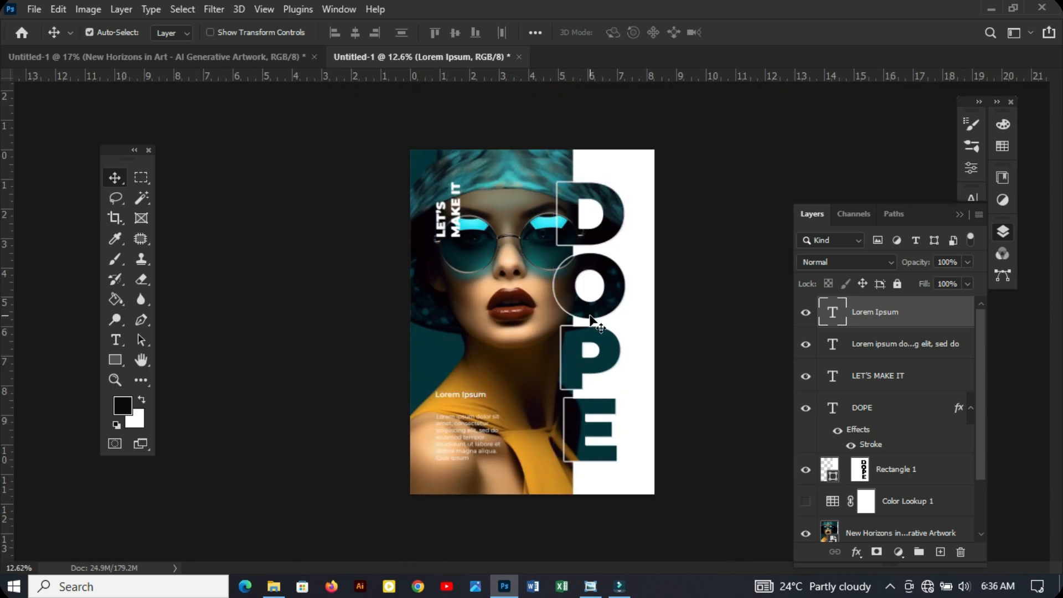
pyautogui.scroll(-2, 443, 260)
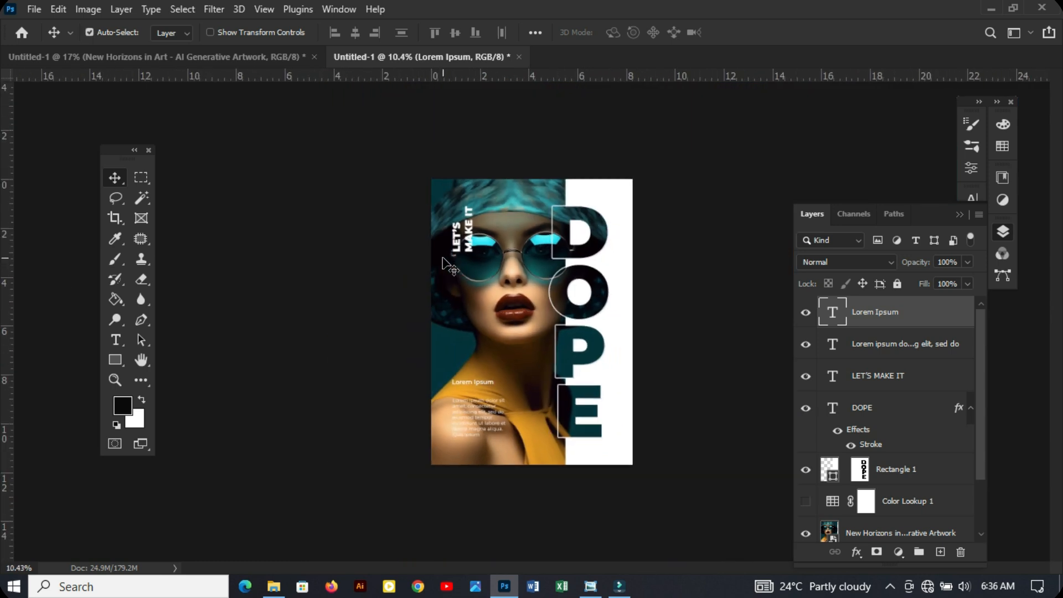
pyautogui.scroll(2, 686, 447)
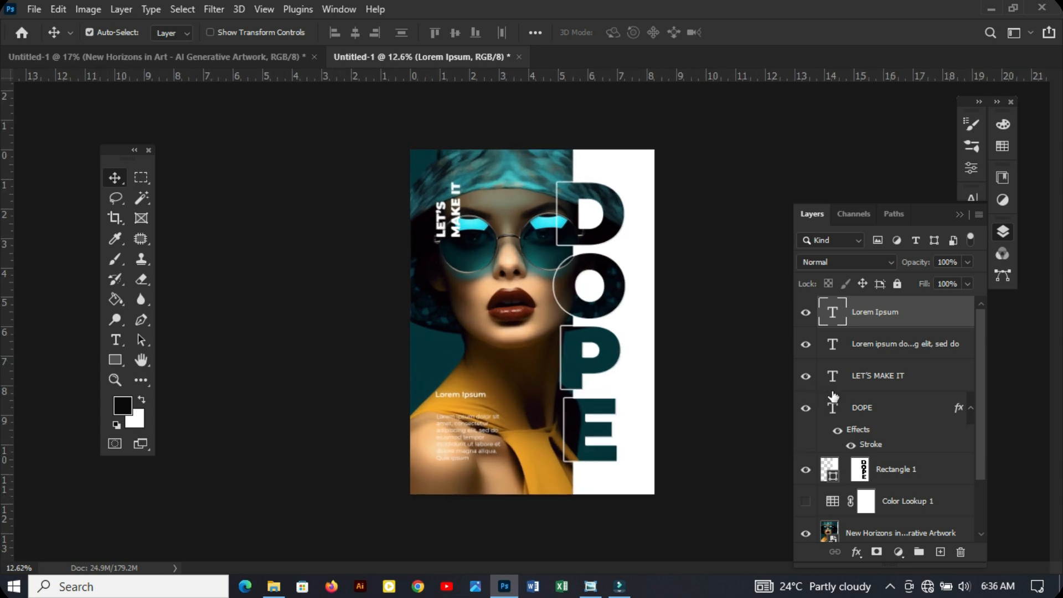
# Make the Color Lookup 1 adjustment layer visible and open its properties.
pyautogui.scroll(-2, 858, 432)
pyautogui.click(805, 431)
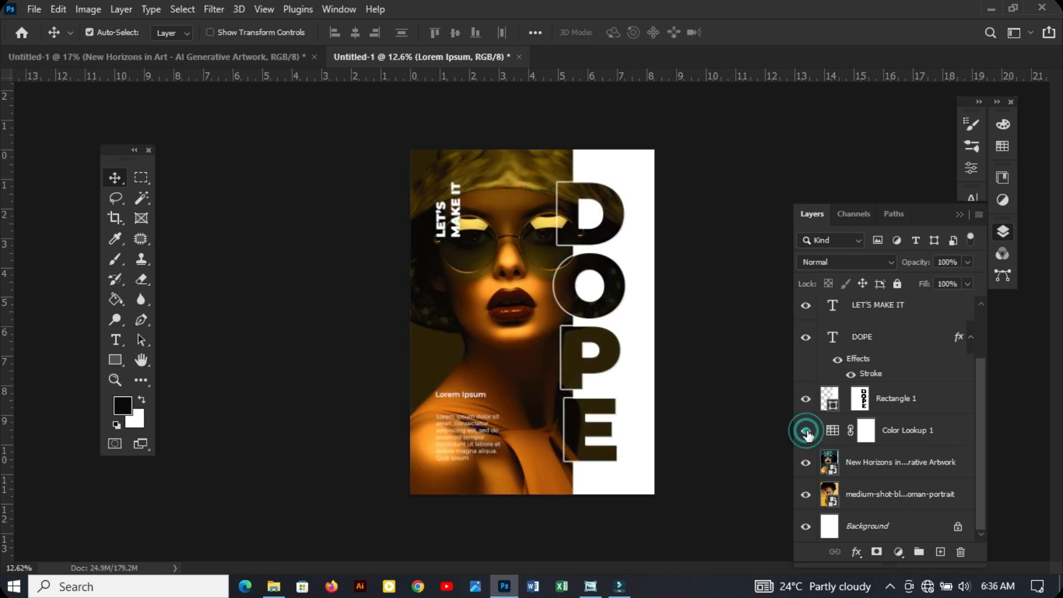
pyautogui.scroll(2, 626, 370)
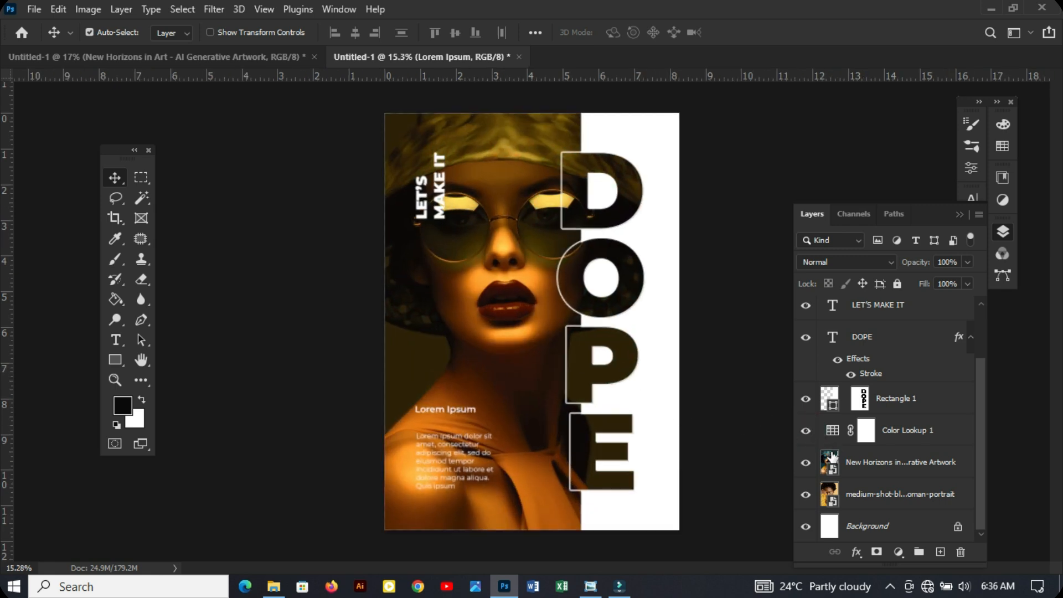
pyautogui.doubleClick(832, 434)
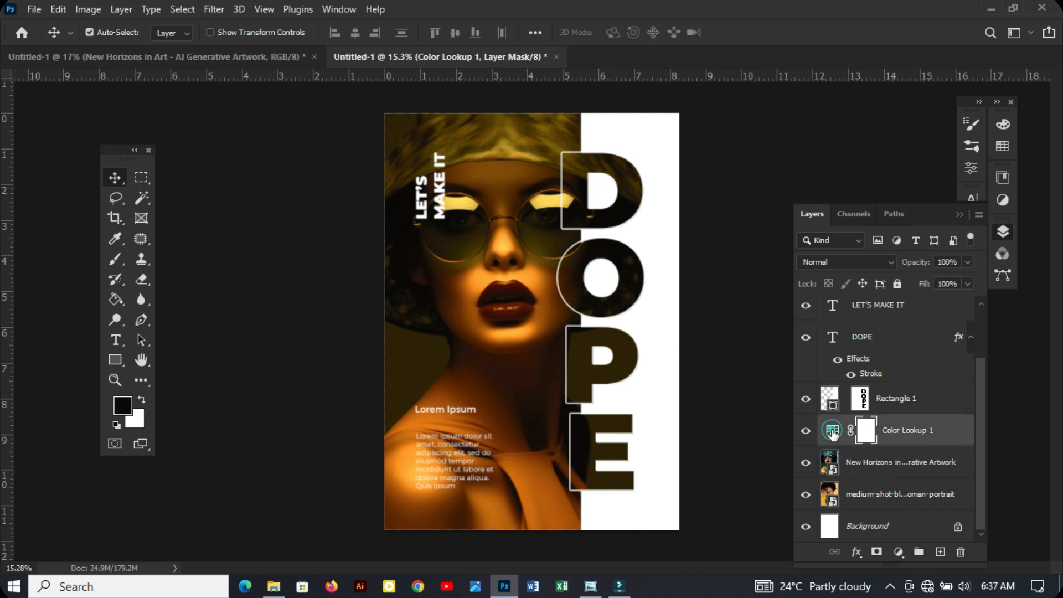
# Try the 3DLUT looks on the Color Lookup 1 layer one after another, from 2Strip.look through filmstock_50.3dl.
pyautogui.click(884, 175)
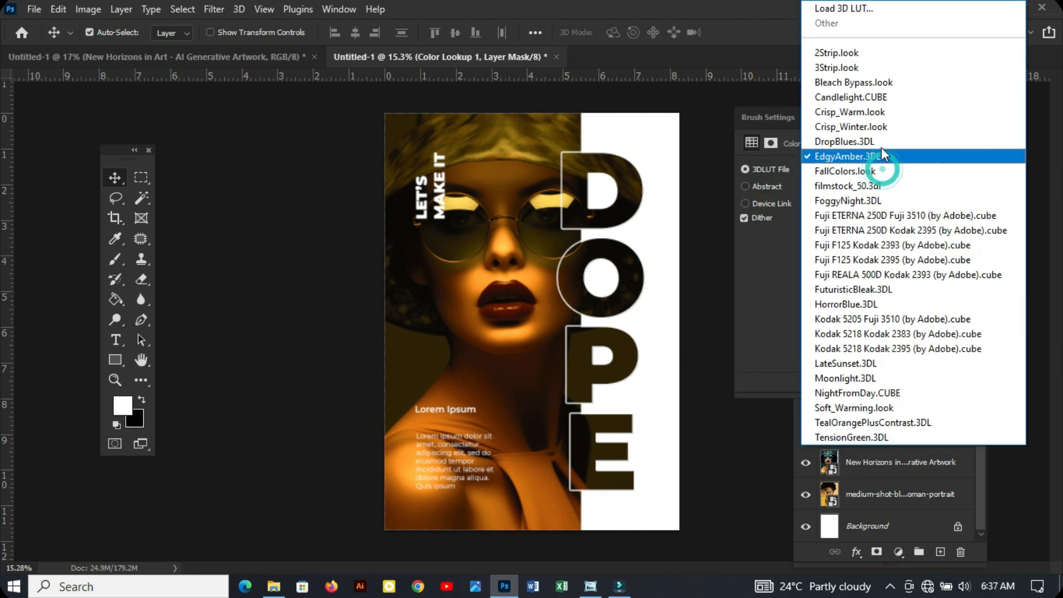
pyautogui.click(858, 49)
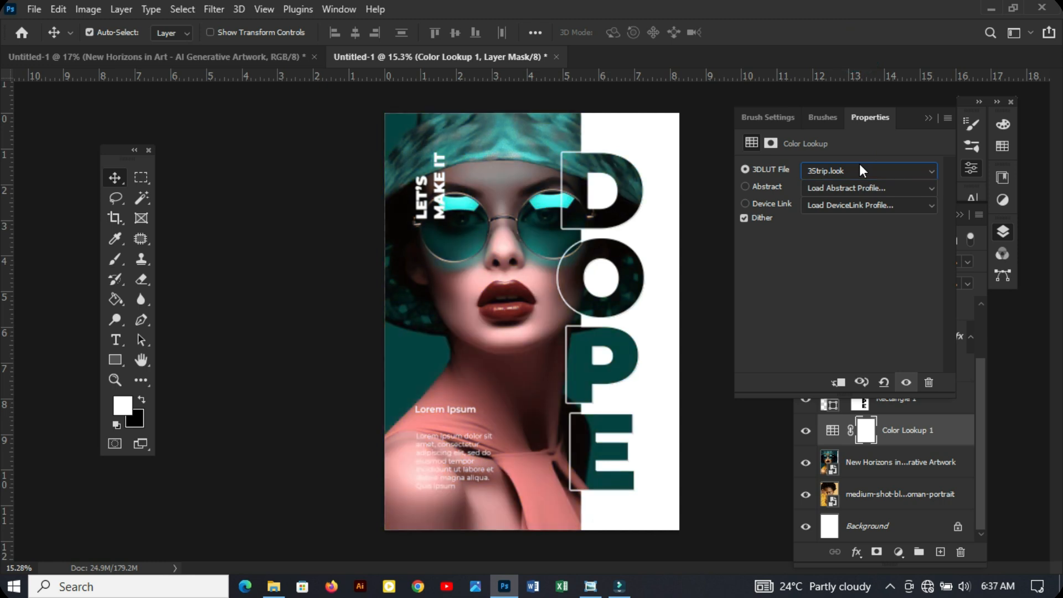
pyautogui.press('Down')
pyautogui.press('Down')
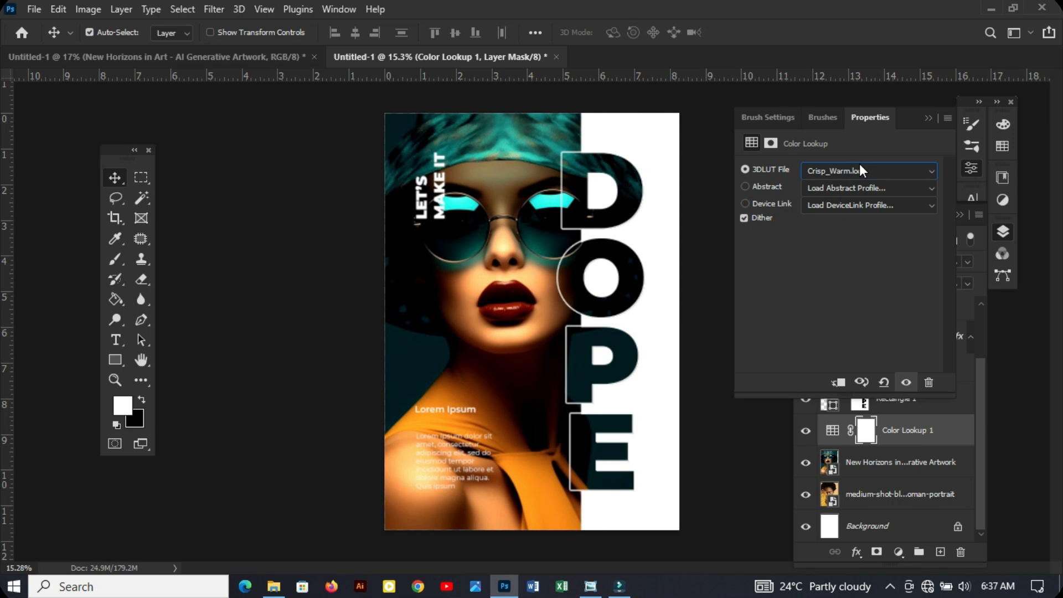
pyautogui.press('Down')
pyautogui.press('Down')
pyautogui.press('Down')
pyautogui.press('Down')
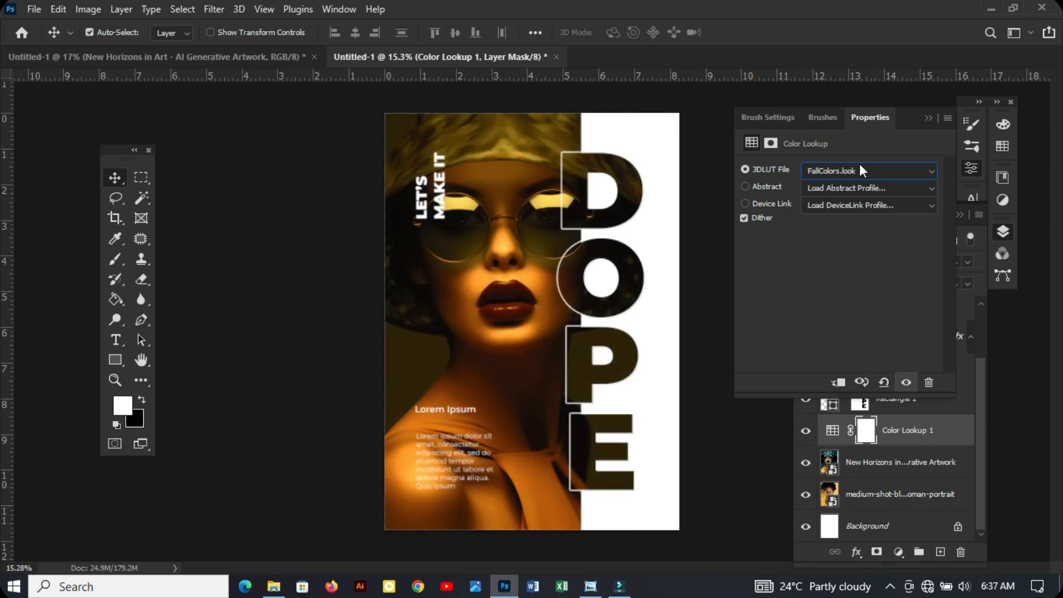
pyautogui.press('Down')
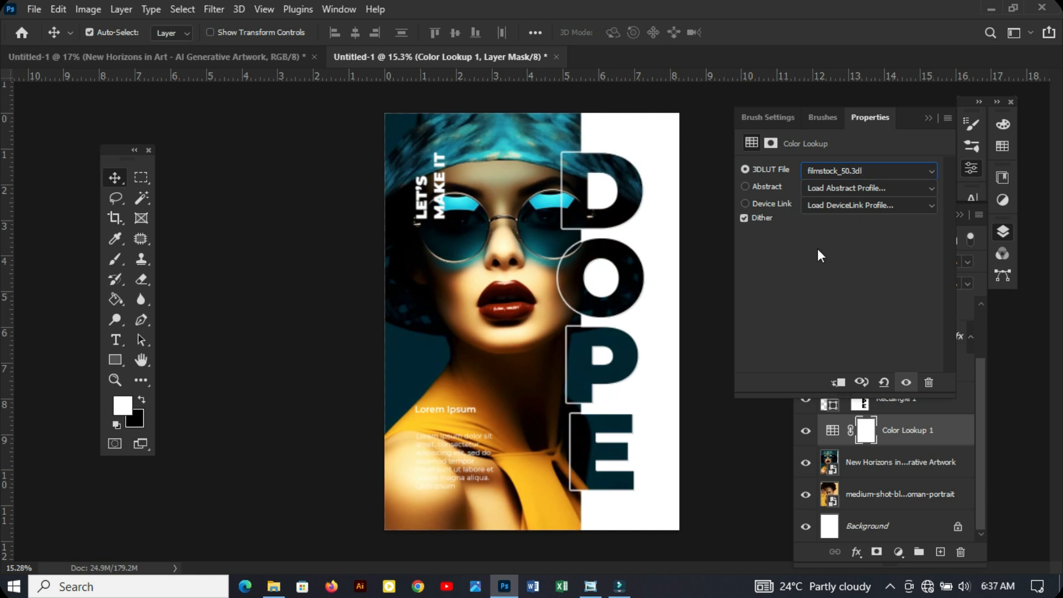
# Set the Color Lookup 1 layer's 3DLUT file to Fuji ETERNA 250D Fuji 3510, passing over FoggyNight.3DL.
pyautogui.click(864, 171)
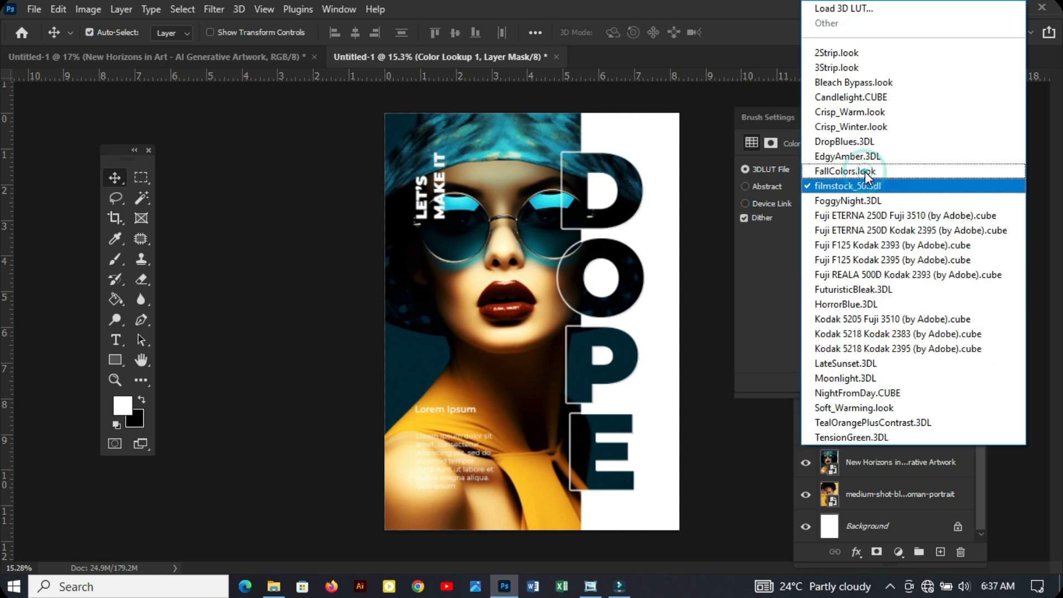
pyautogui.click(854, 200)
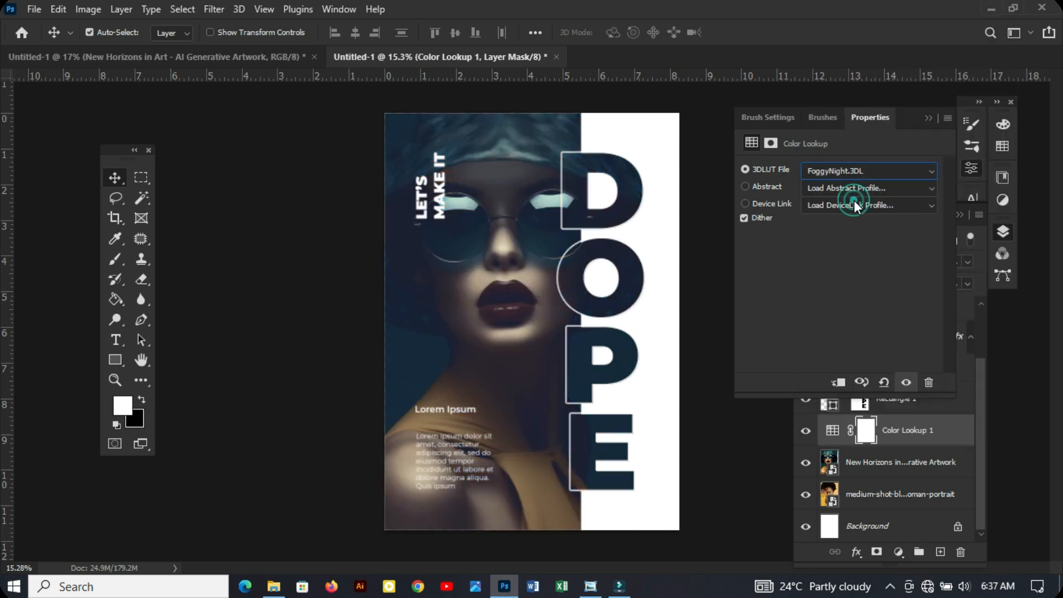
pyautogui.press('Down')
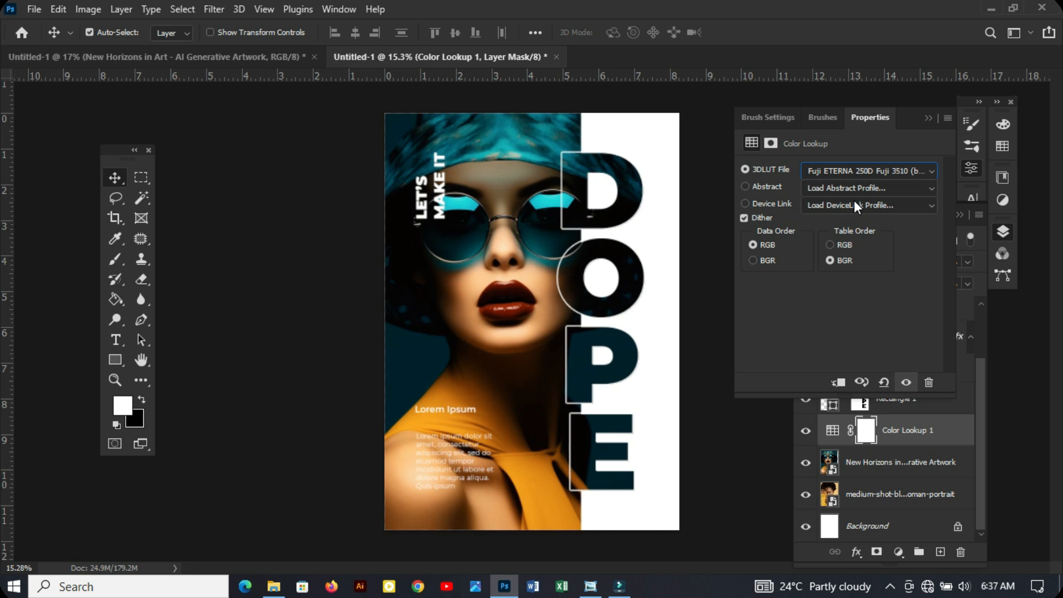
# Add a Gradient fill layer directly above the Color Lookup 1 layer.
pyautogui.click(832, 431)
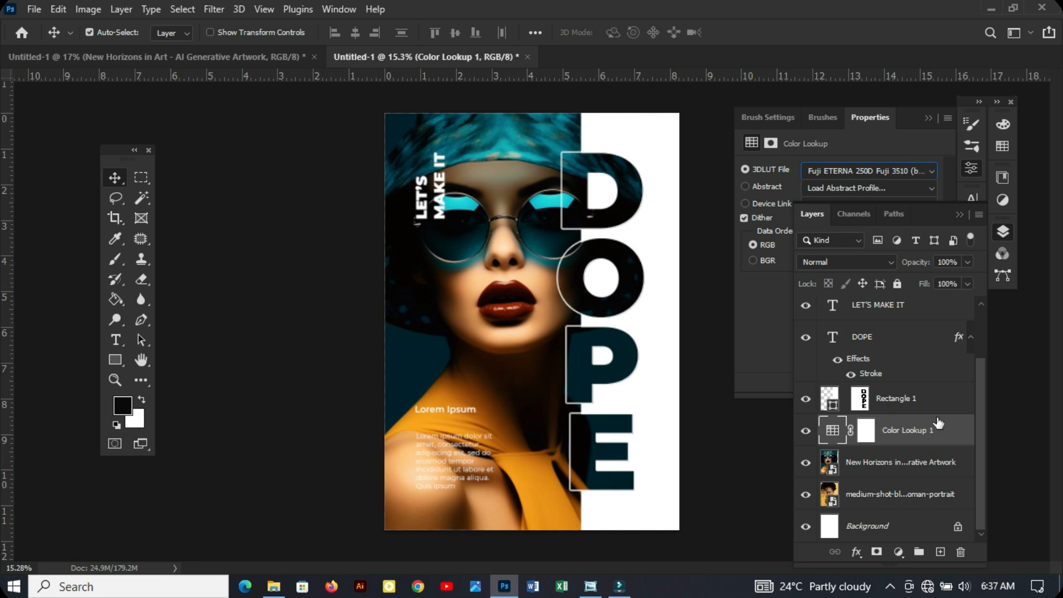
pyautogui.click(939, 429)
pyautogui.click(899, 552)
pyautogui.click(921, 293)
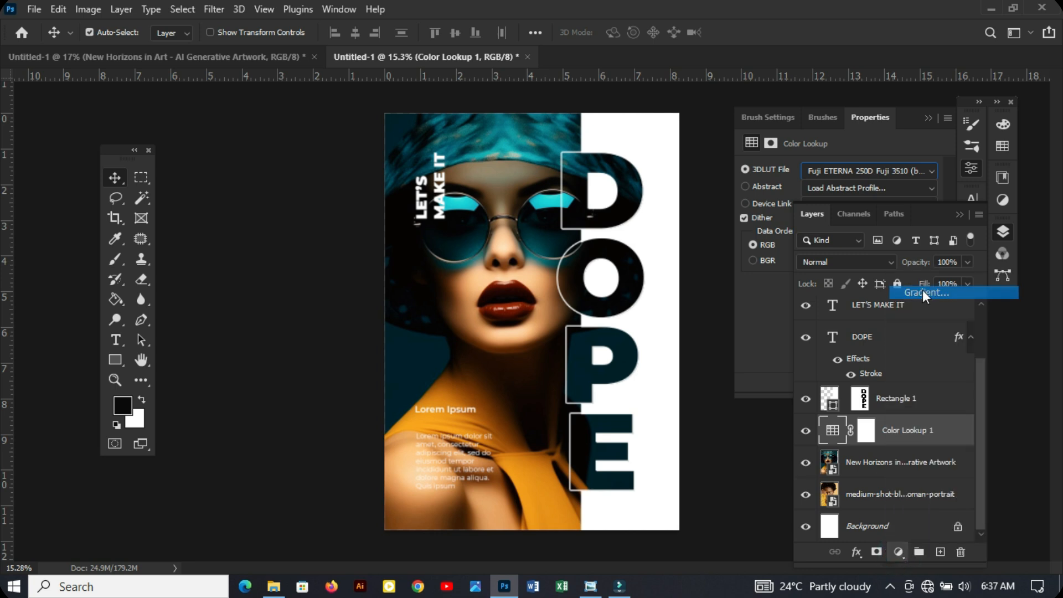
pyautogui.moveTo(765, 164); pyautogui.dragTo(842, 154)
# Edit the Color to Transparent gradient, keeping 090909 for the start stop and picking a near-black colour for the end stop.
pyautogui.click(857, 188)
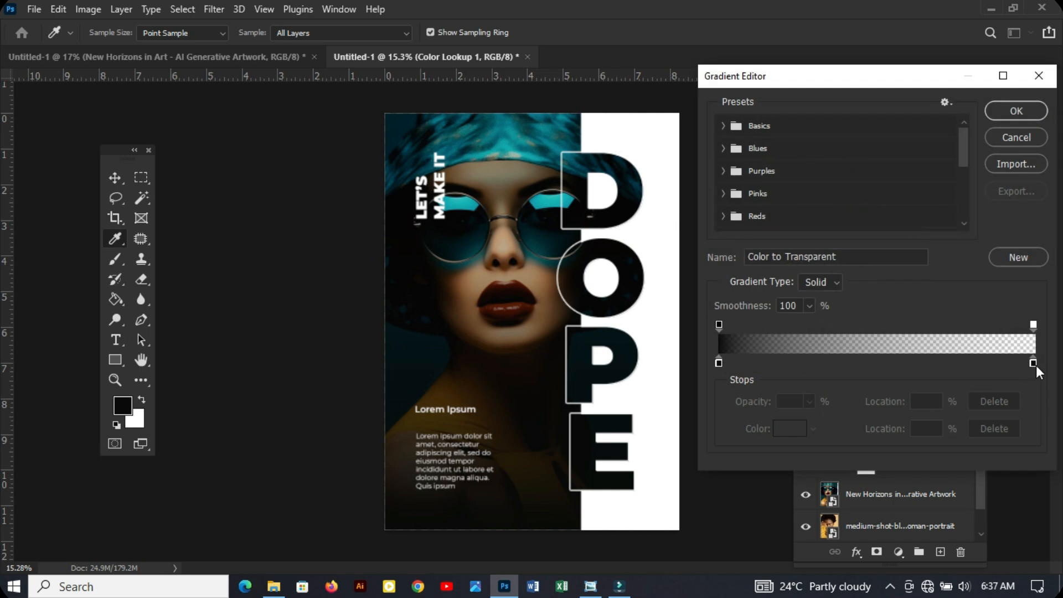
pyautogui.click(718, 364)
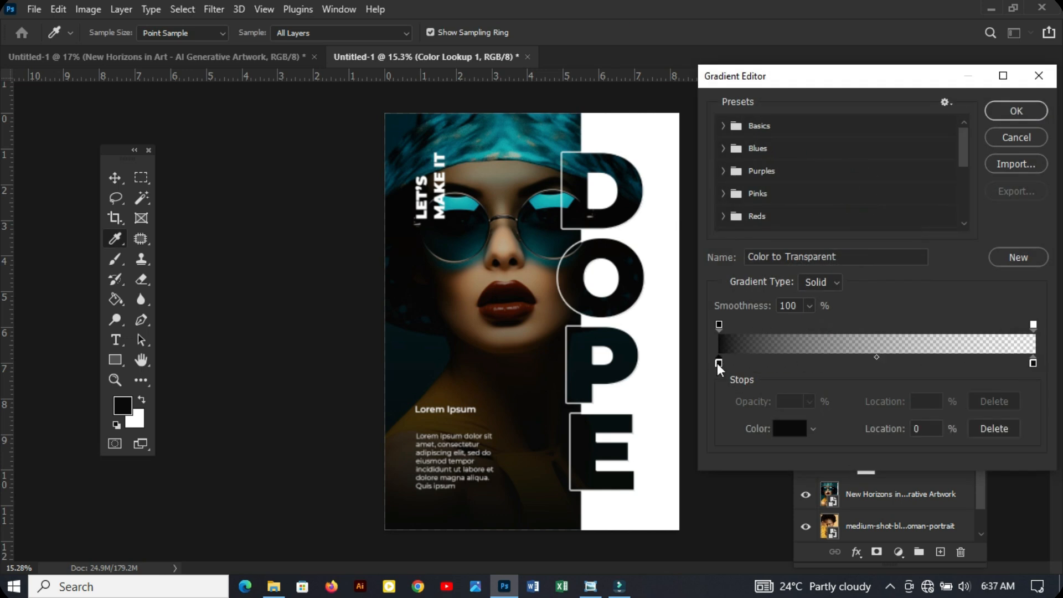
pyautogui.doubleClick(717, 363)
pyautogui.click(974, 226)
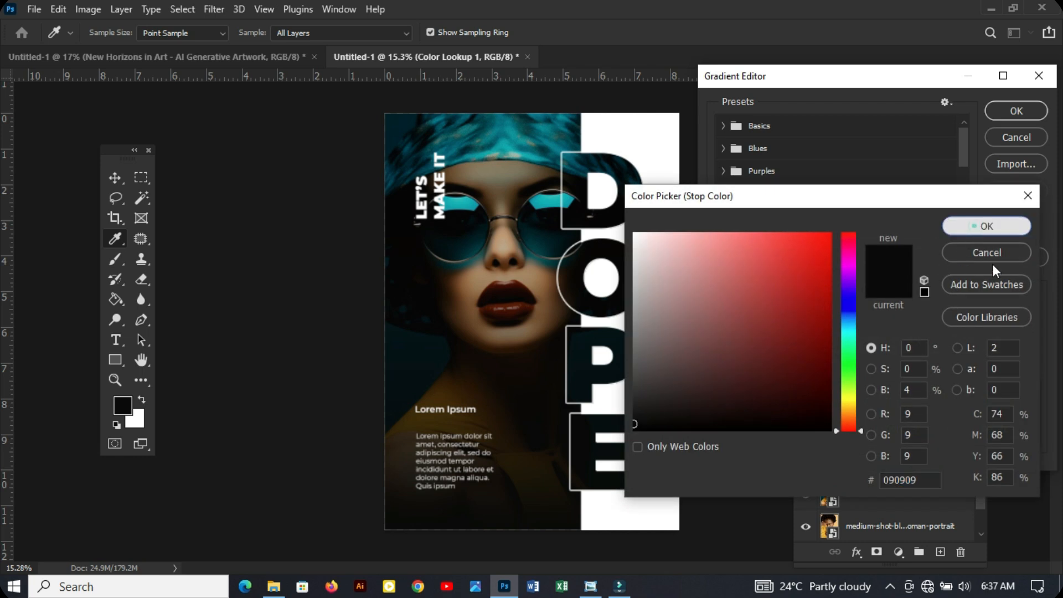
pyautogui.doubleClick(1029, 363)
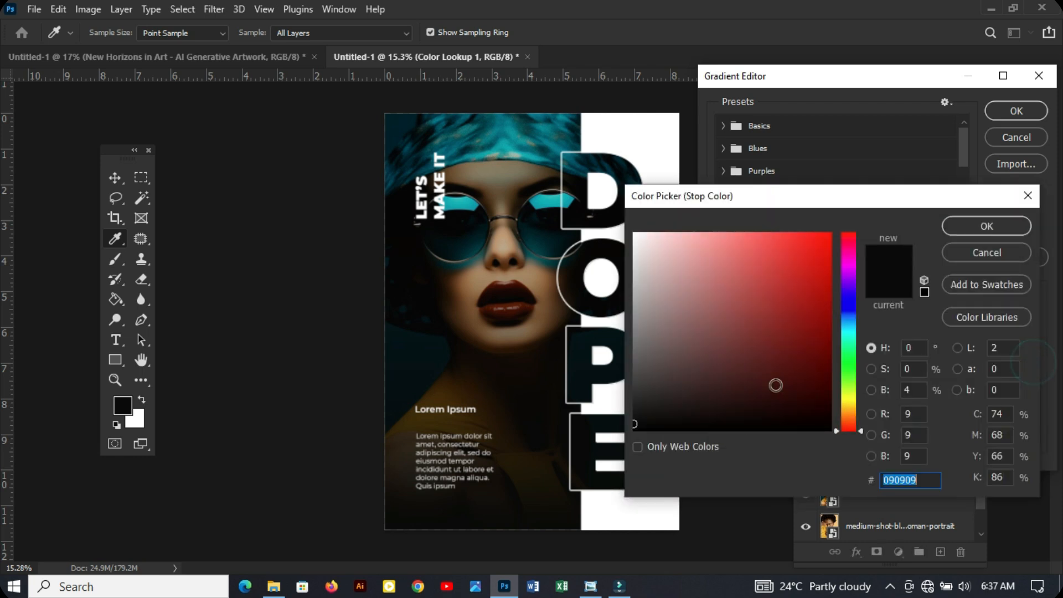
pyautogui.click(656, 418)
pyautogui.click(987, 226)
pyautogui.click(1017, 106)
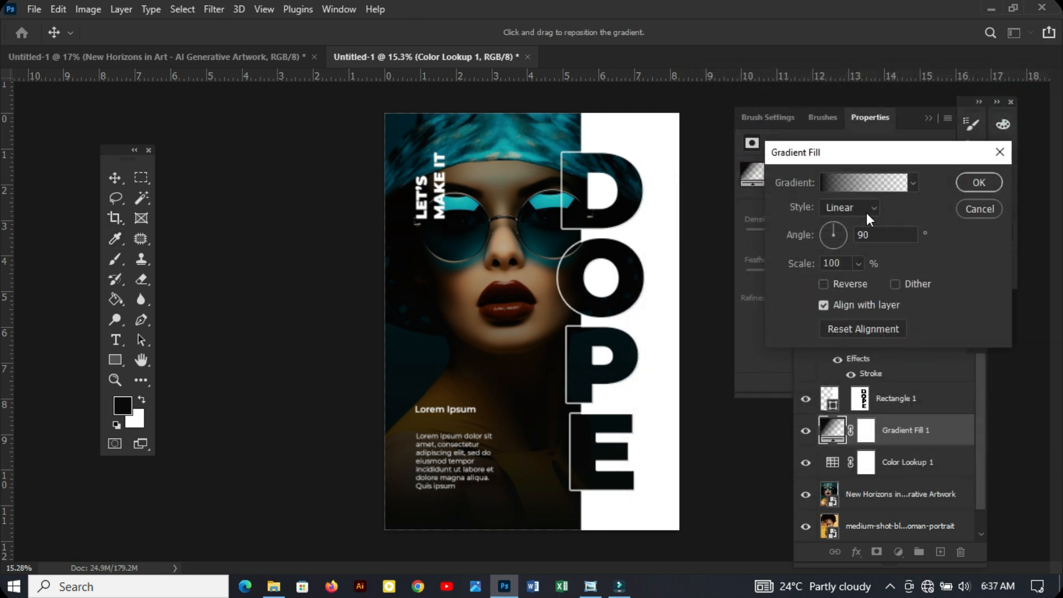
# Change the gradient fill's style to Radial and reverse it so the dark colour lies around the edges.
pyautogui.click(866, 213)
pyautogui.click(836, 232)
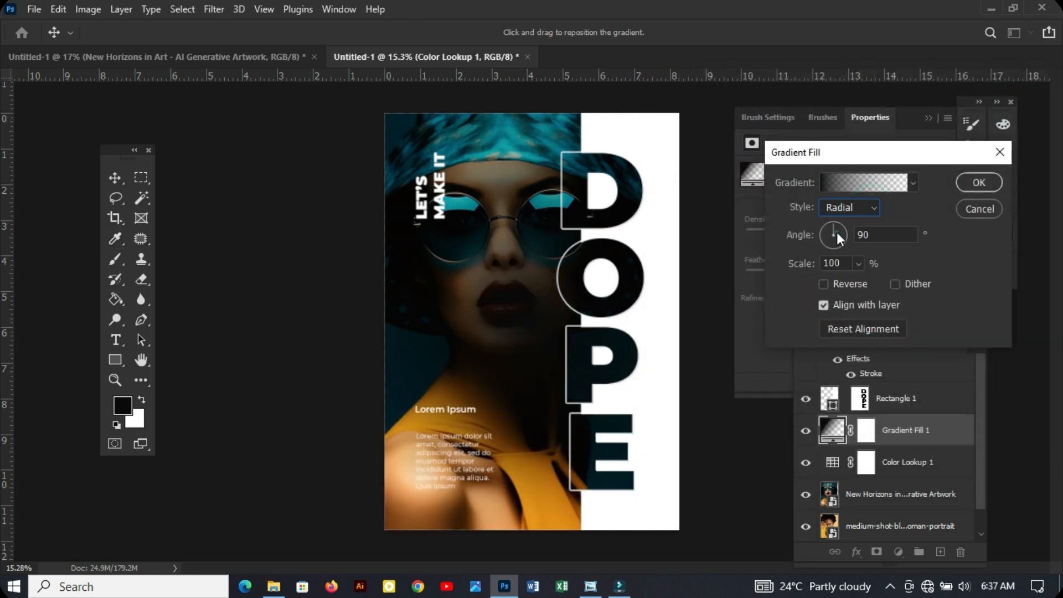
pyautogui.click(824, 284)
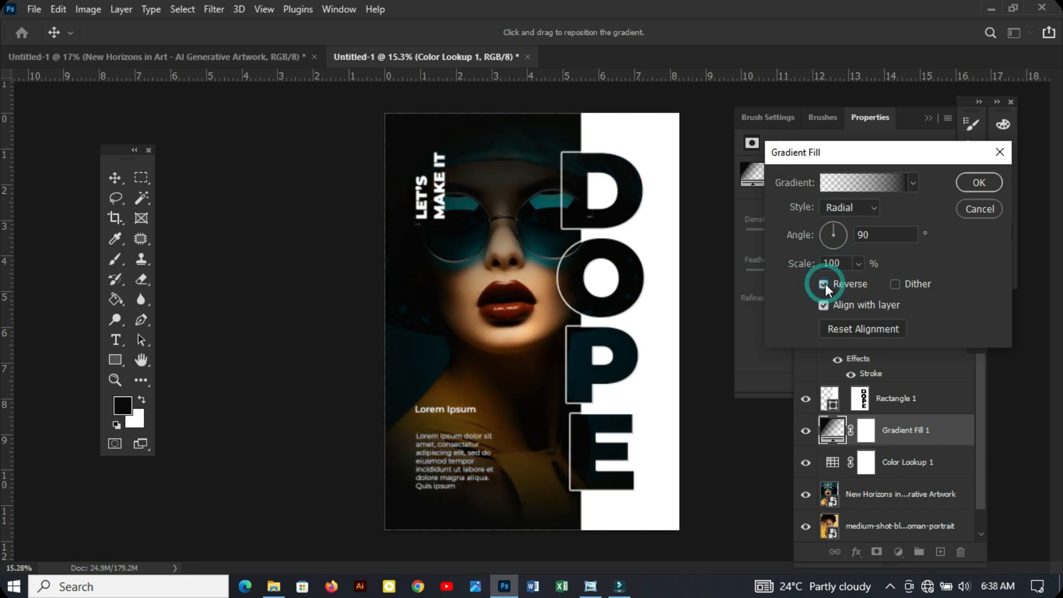
# Set the gradient fill's scale to 200% and apply the fill.
pyautogui.moveTo(877, 157); pyautogui.dragTo(883, 130)
pyautogui.click(864, 237)
pyautogui.moveTo(859, 257); pyautogui.dragTo(867, 257)
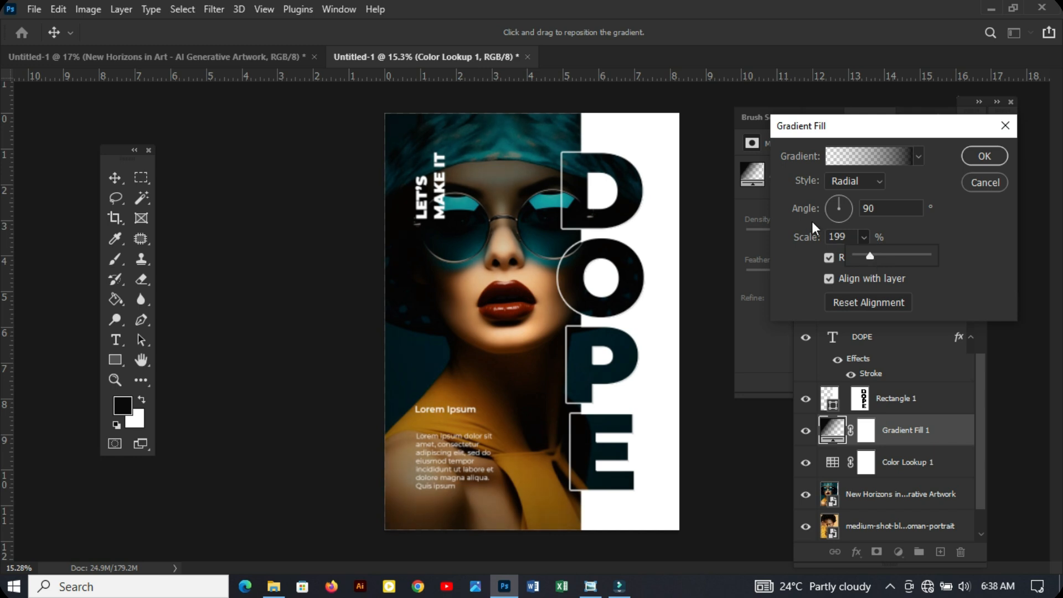
pyautogui.click(845, 236)
pyautogui.press('Up')
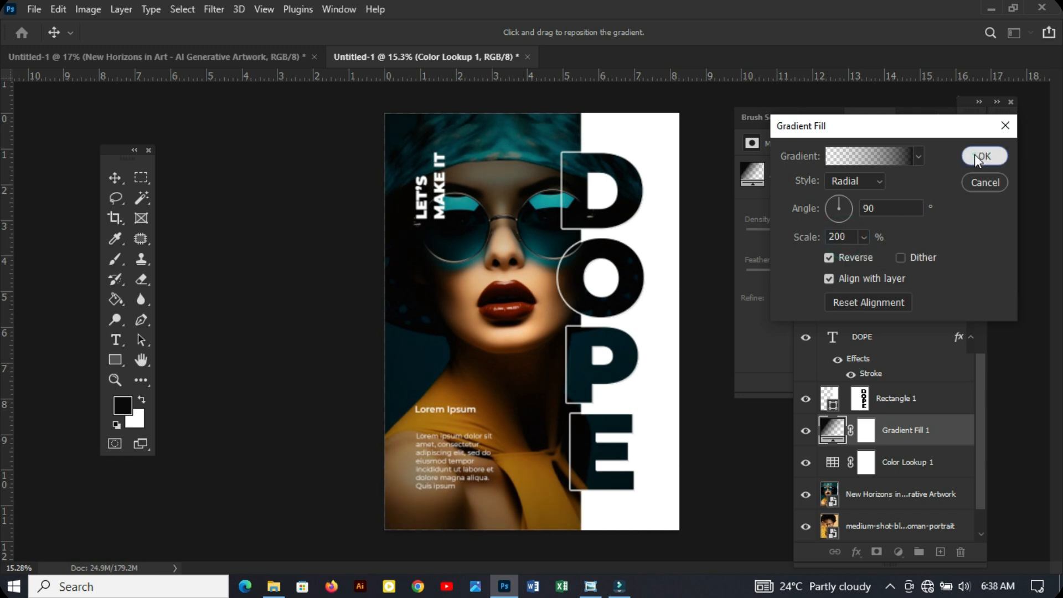
pyautogui.click(974, 156)
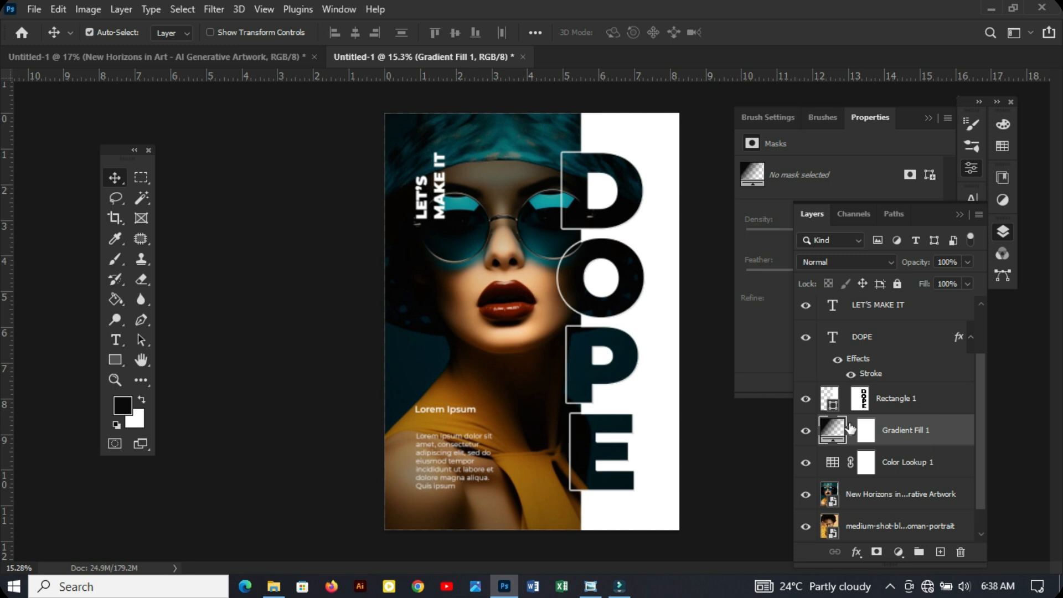
# Reopen the Gradient Fill 1 settings and move the radial gradient's centre up over the woman's face.
pyautogui.doubleClick(832, 429)
pyautogui.moveTo(509, 311); pyautogui.dragTo(500, 235)
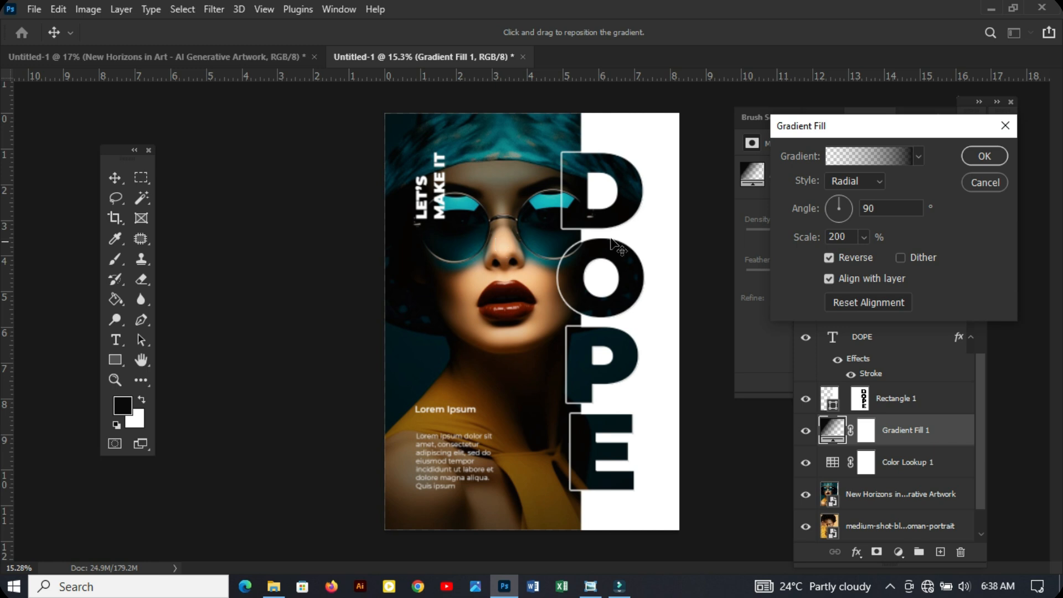
pyautogui.click(985, 156)
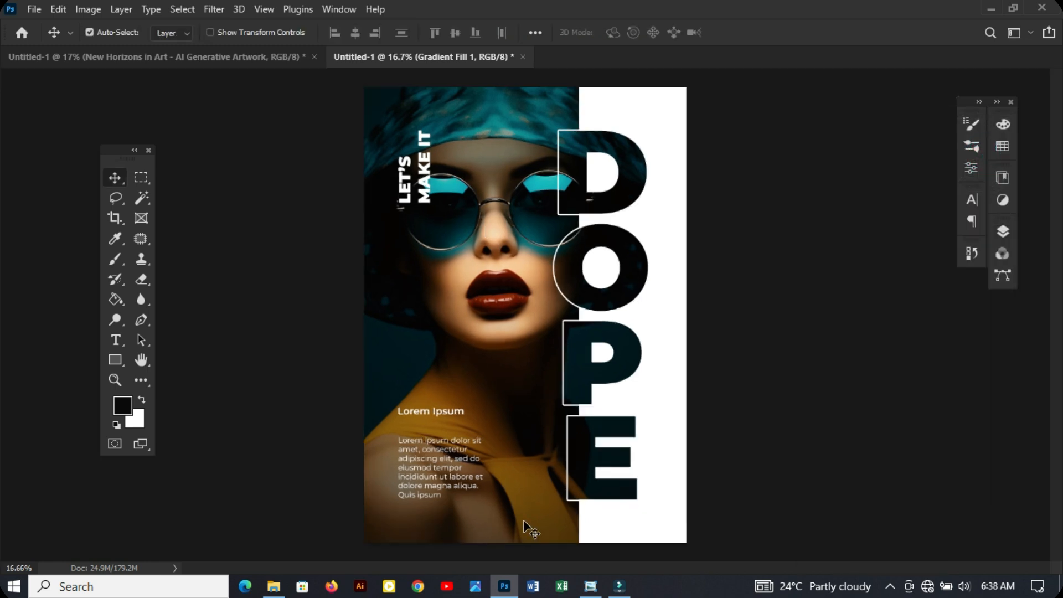